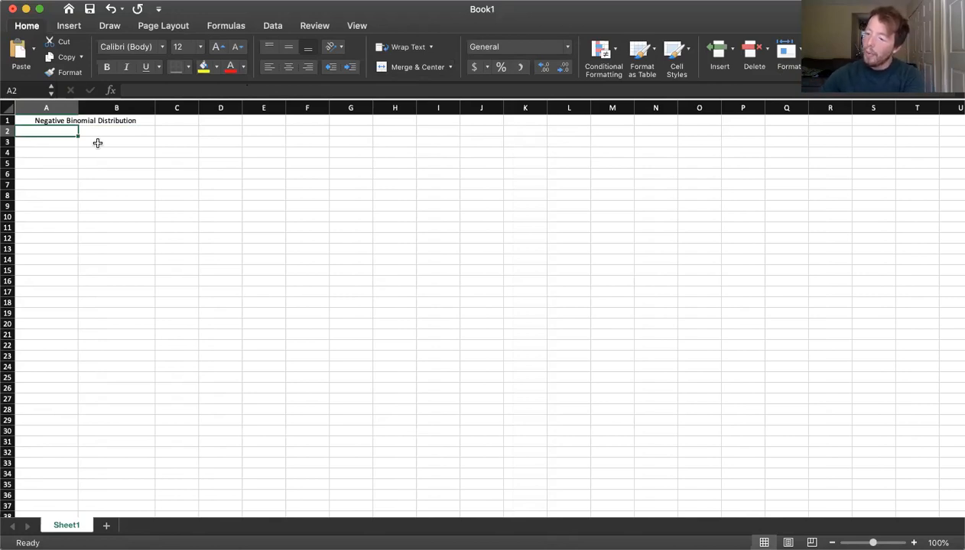
Step: Label cell A2 "p (prob of success)" below the Negative Binomial Distribution title
type("p (pr")
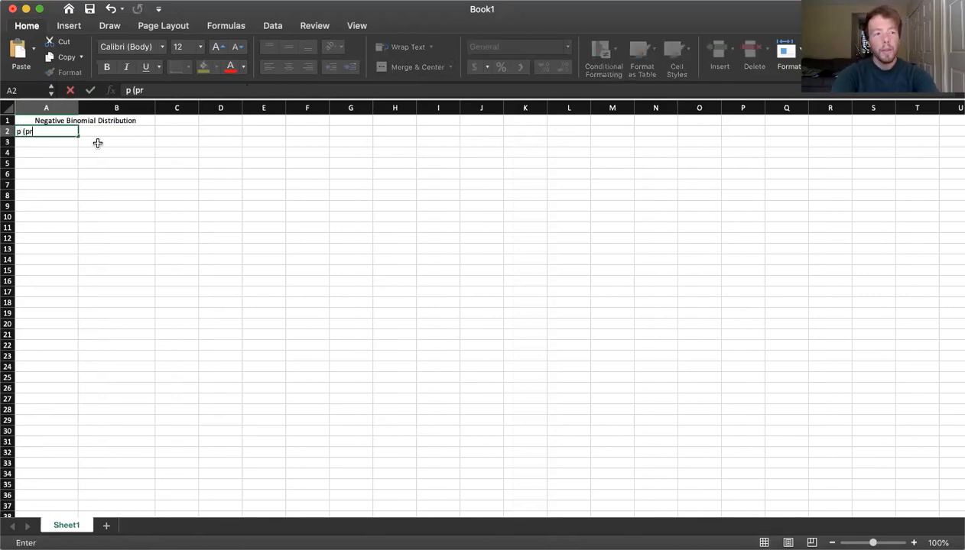
type("ob of Succ")
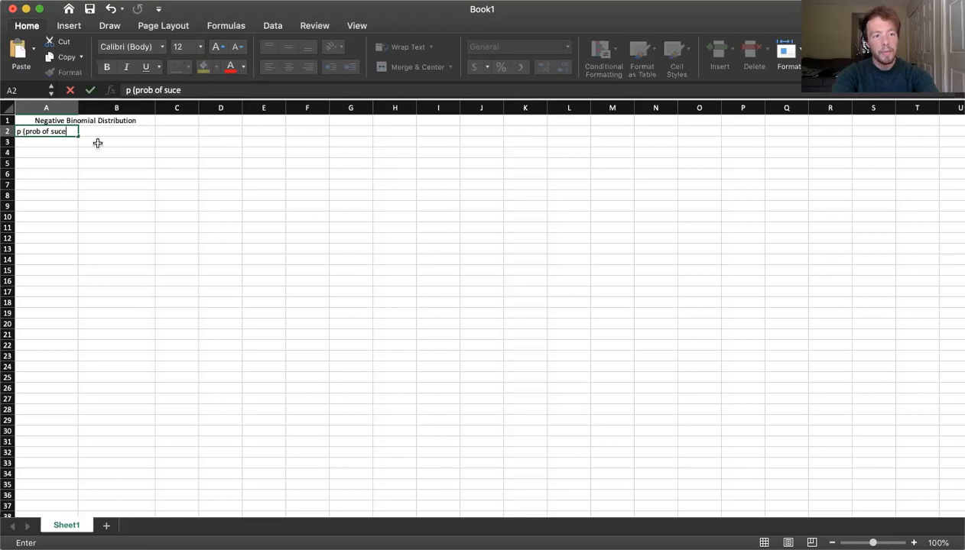
type("es")
key("BackSpace")
key("BackSpace")
key("BackSpace")
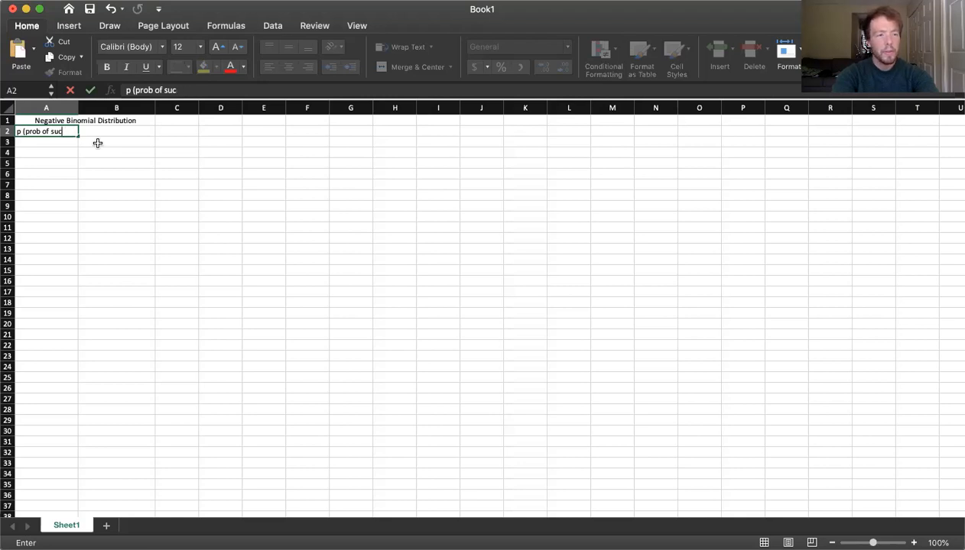
type("cess)")
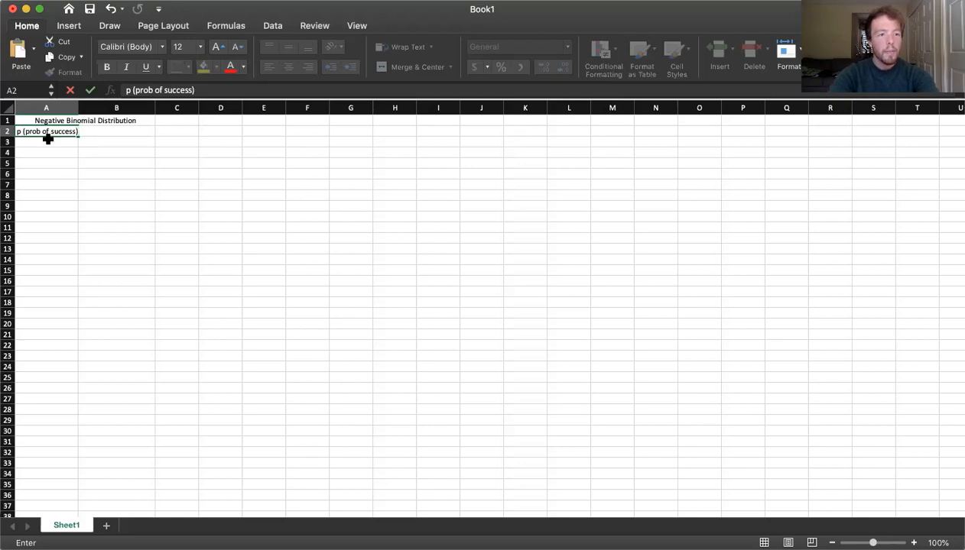
key("Return")
Step: Label cell A3 "r (# of success)"
type("r")
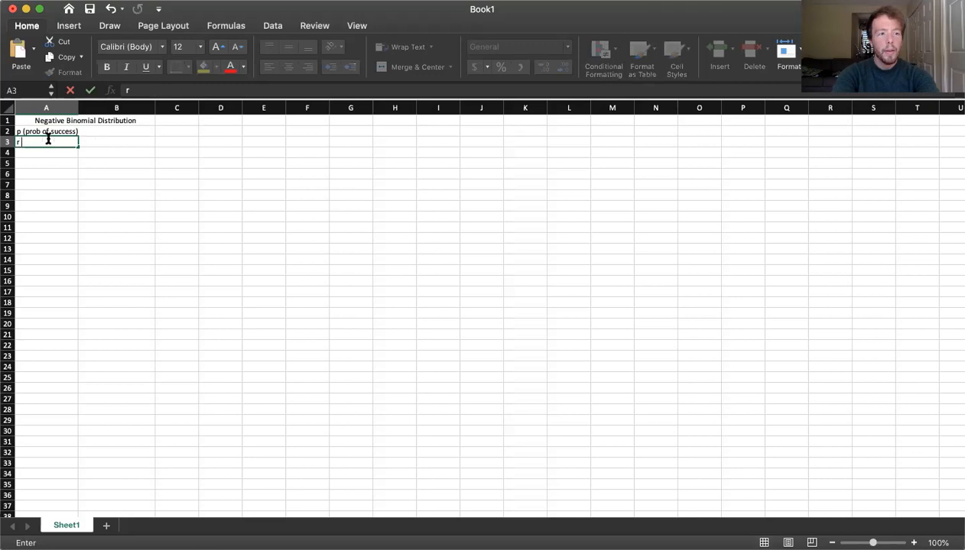
type(" (#")
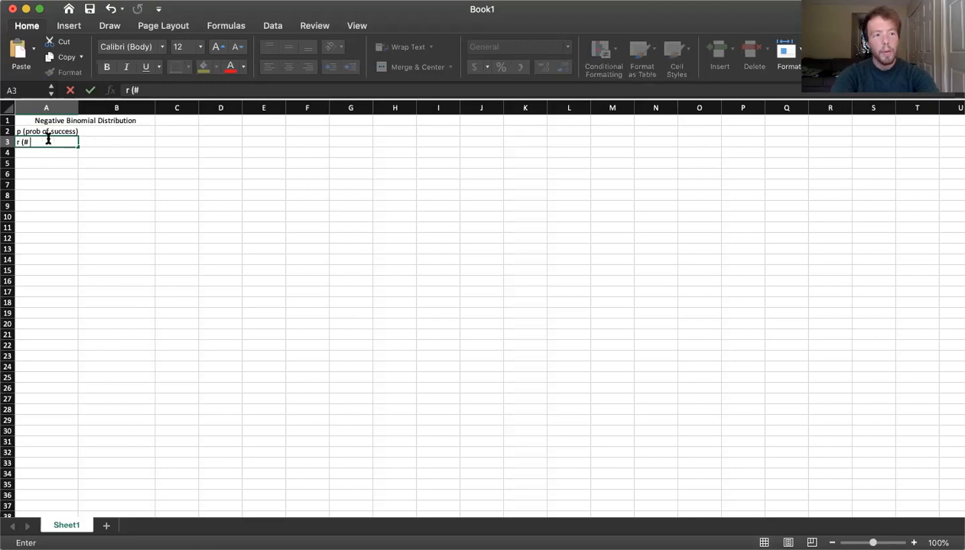
type(" of success)")
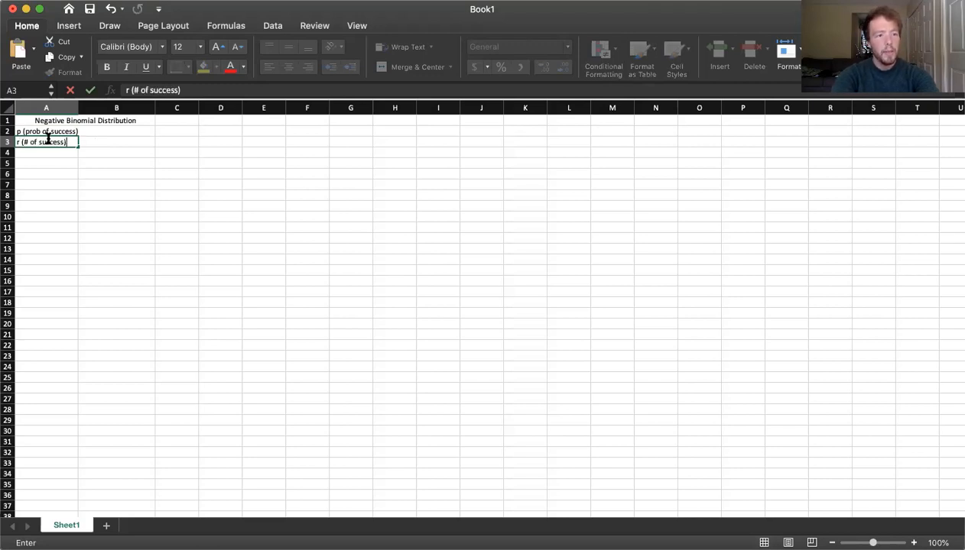
key("Return")
Step: Label cell A4 "k (input, the # of trials)" and widen column A to fit the label
type("k(")
key("BackSpace")
type("(input, the ")
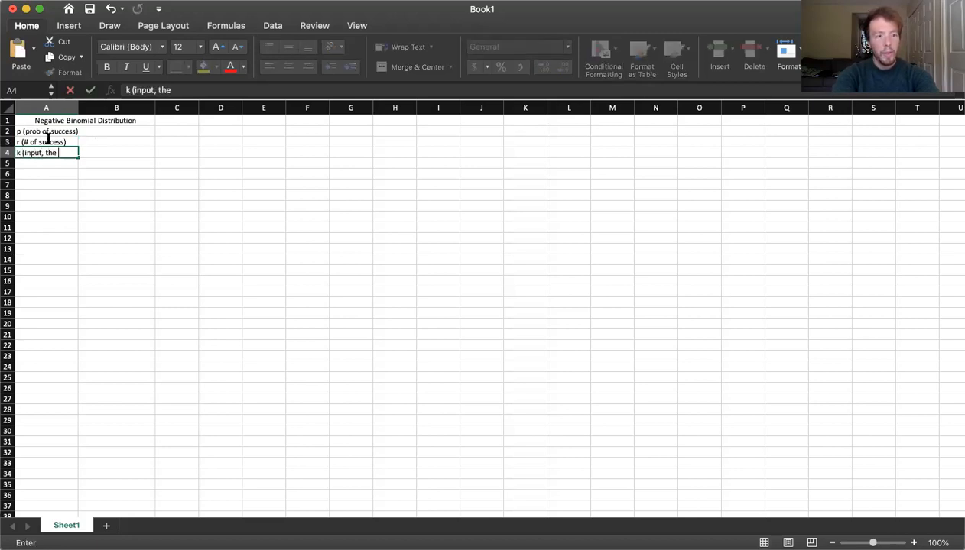
type("# of t")
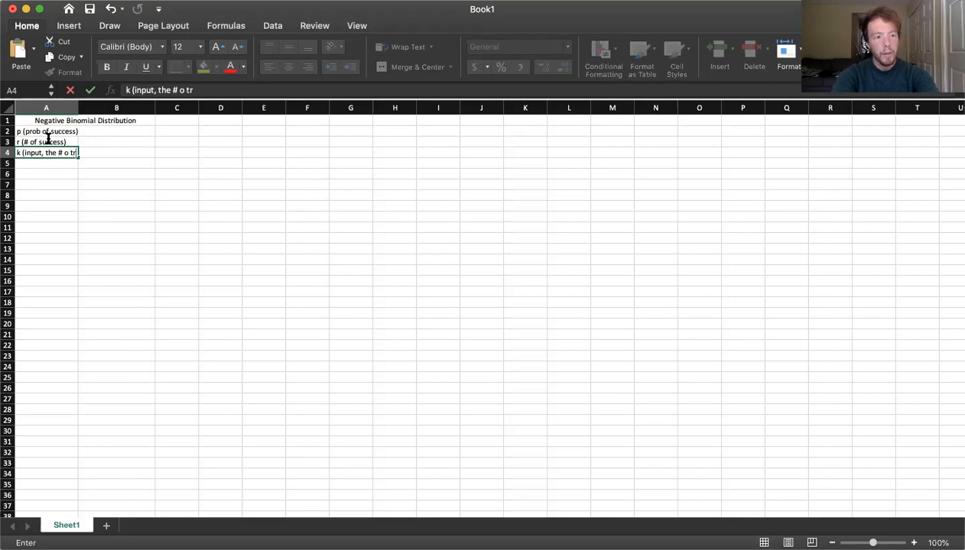
type("rials")
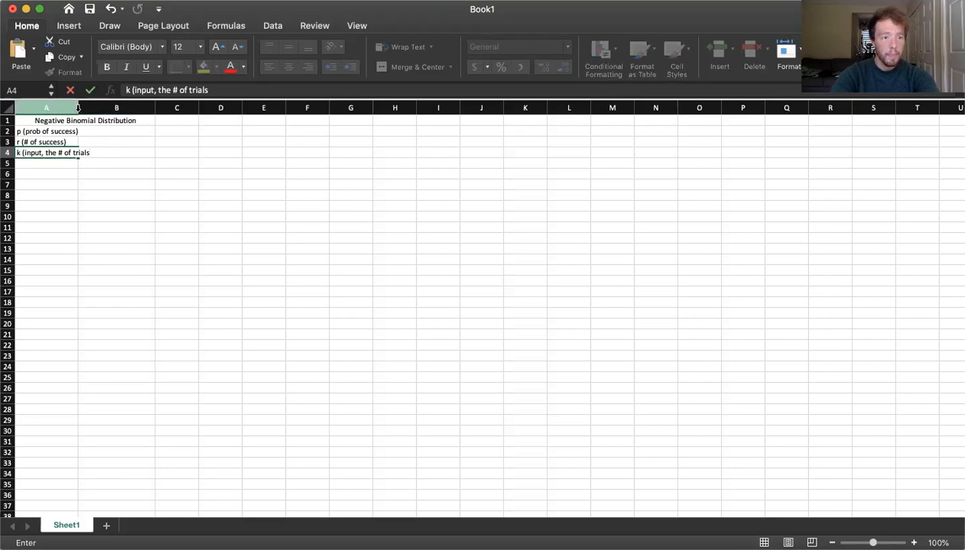
type(")")
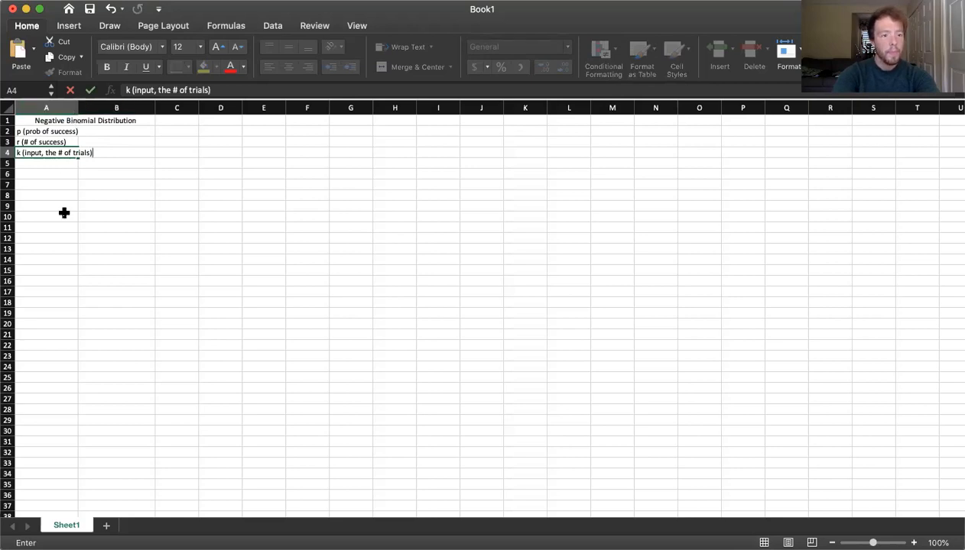
key("Return")
left_click_drag(76, 107, 96, 108)
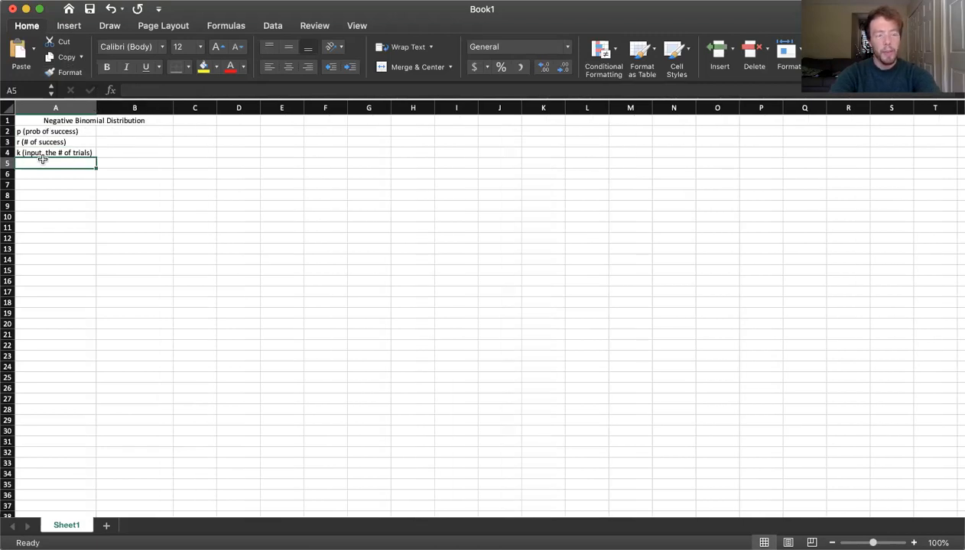
Step: Add the probability labels "P(X = k)" in A5 and "P(X <= k)" in A6
type("P(")
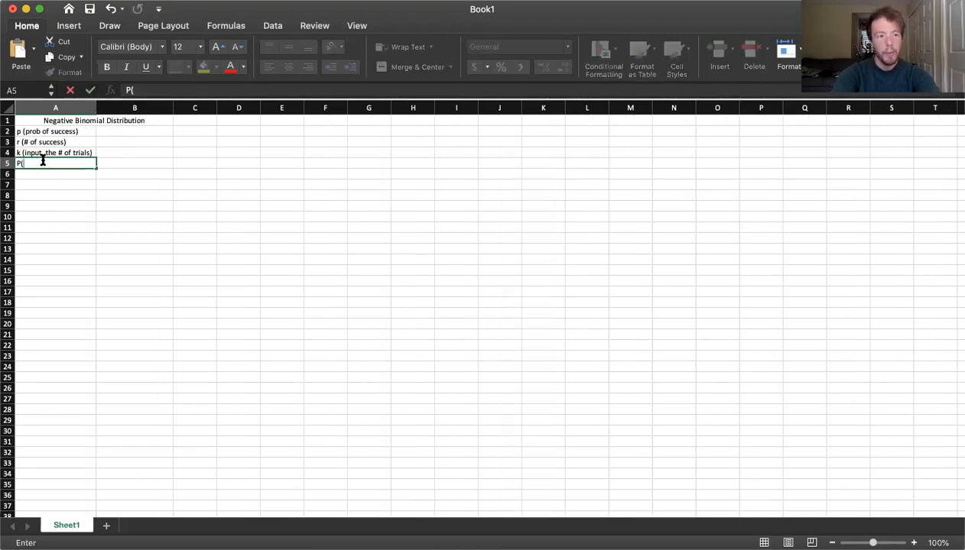
type("X = k)")
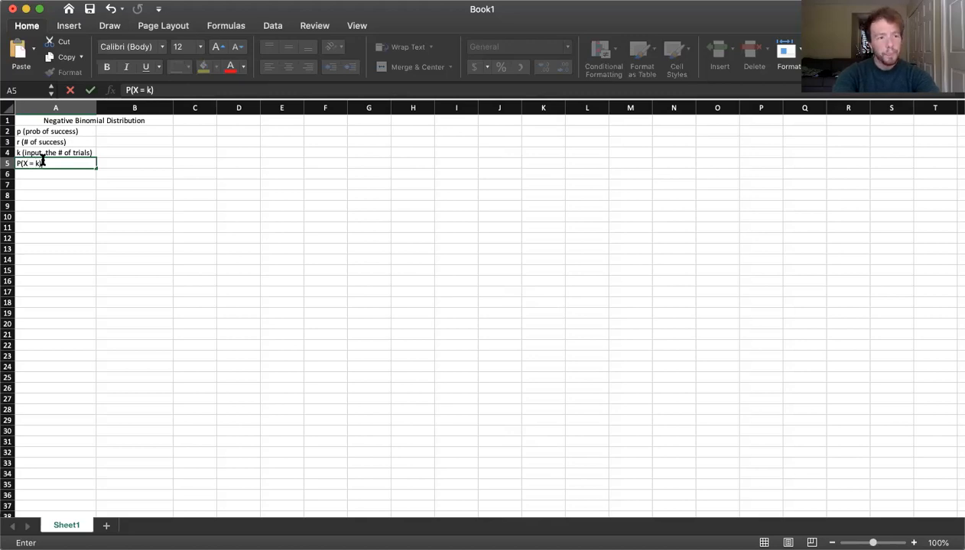
key("Return")
type("P(")
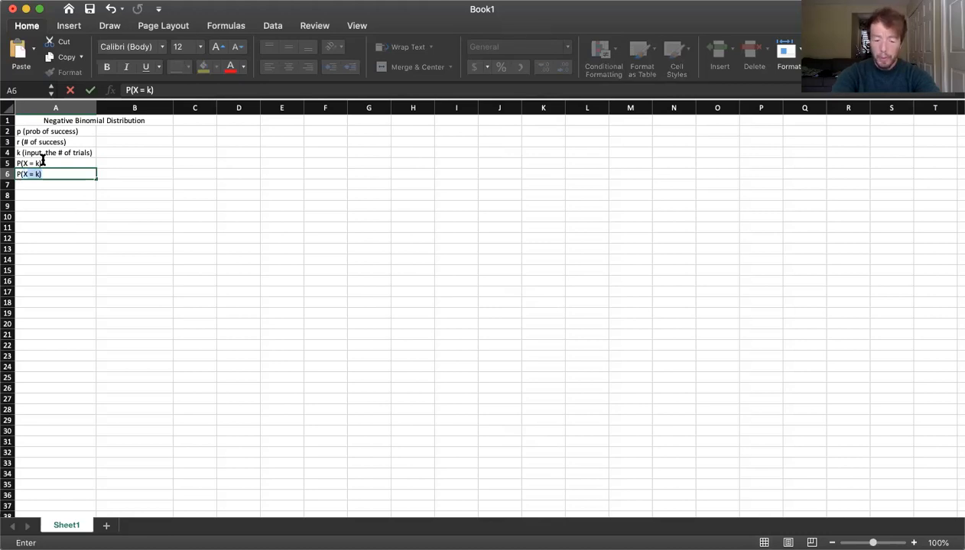
type("X <= k)")
key("Return")
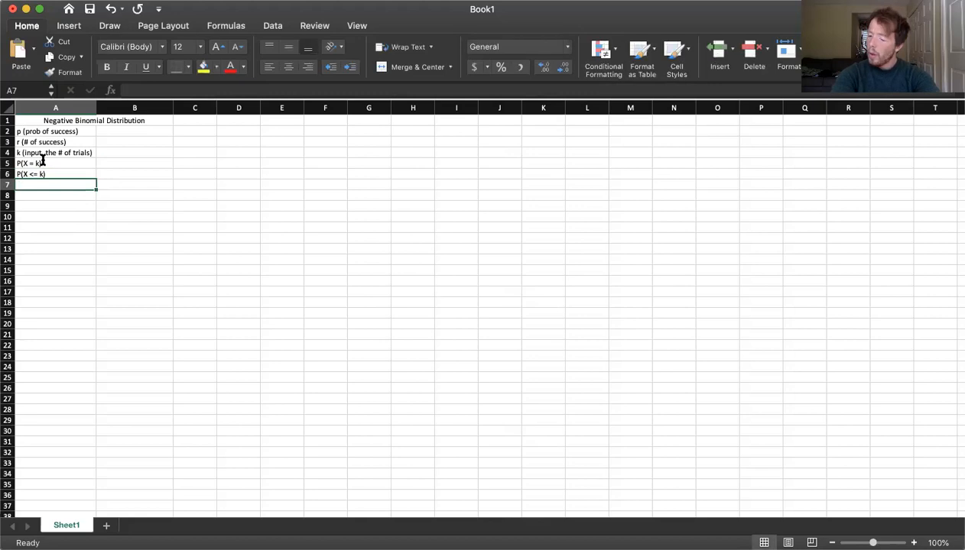
Step: Add the labels "E(X)" in A7 and "Var(X)" in A8
type("E(X)")
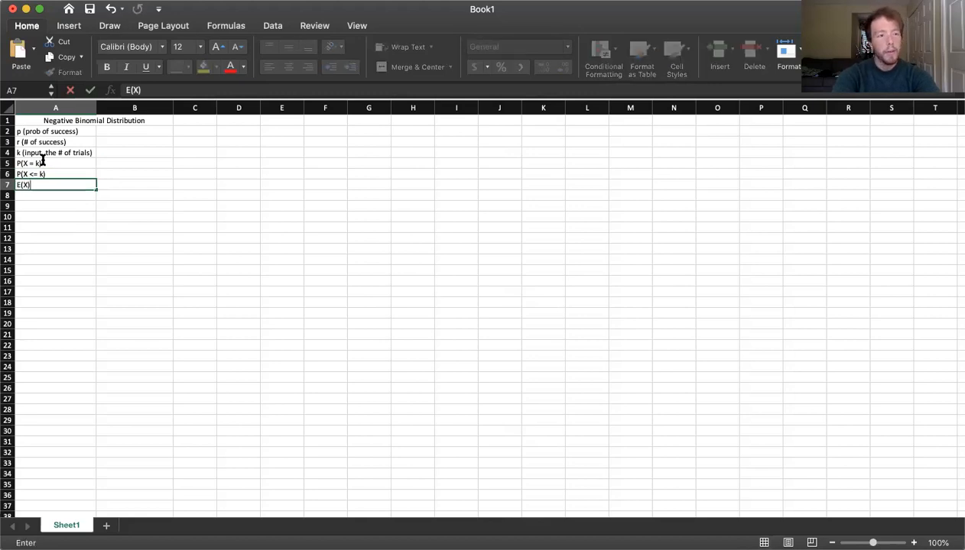
key("Return")
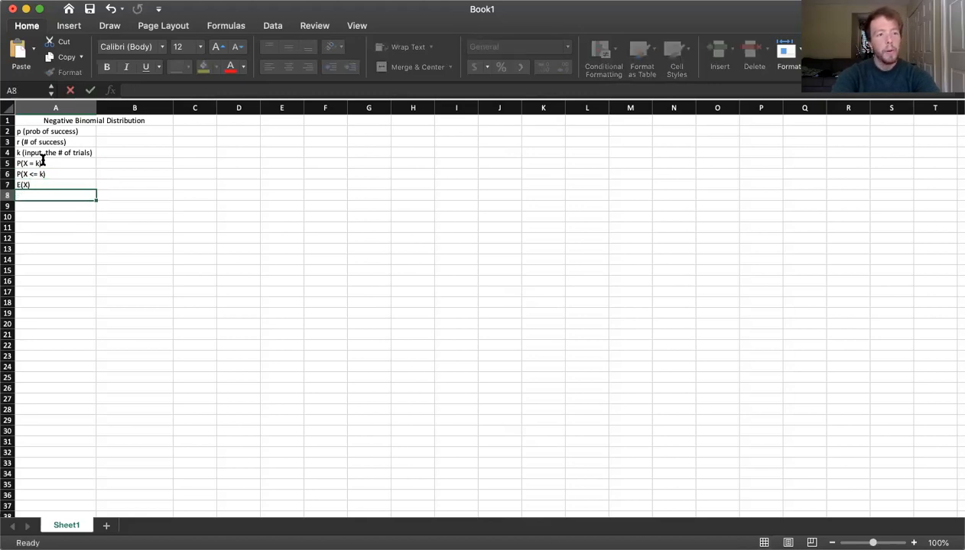
type("Var(X)")
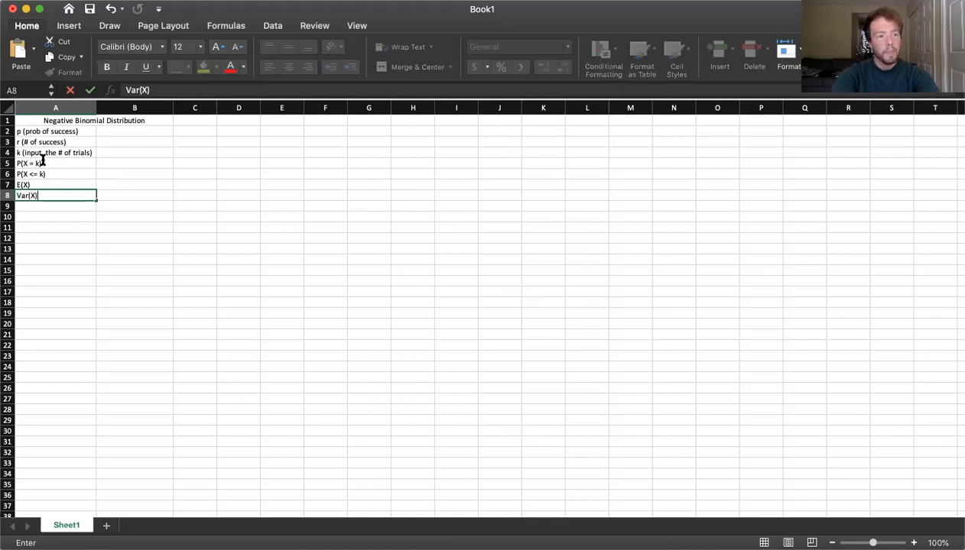
key("Return")
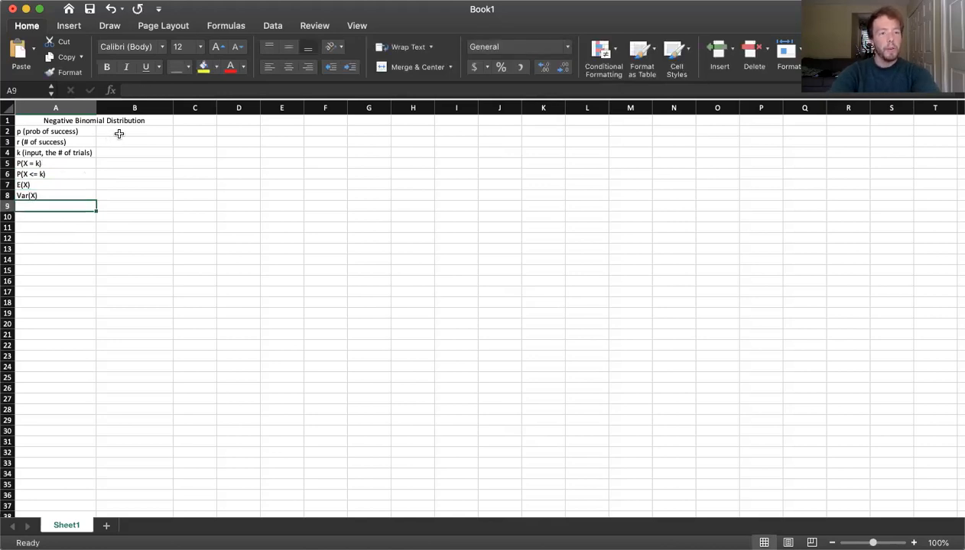
Step: Fill the input cells B2:B4 for p, r and k with yellow
left_click_drag(108, 133, 111, 153)
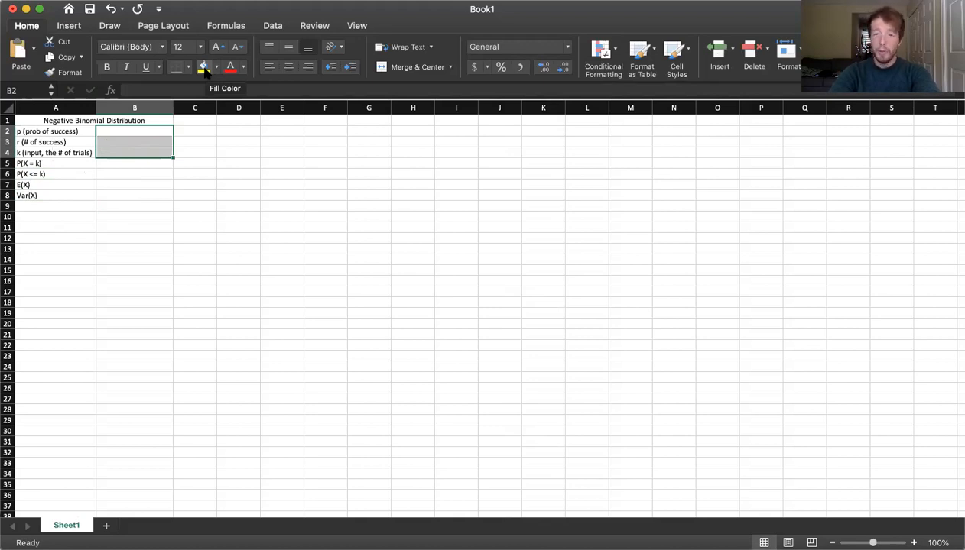
left_click(58, 130)
left_click(54, 142)
left_click(54, 152)
left_click_drag(127, 132, 126, 155)
left_click(203, 66)
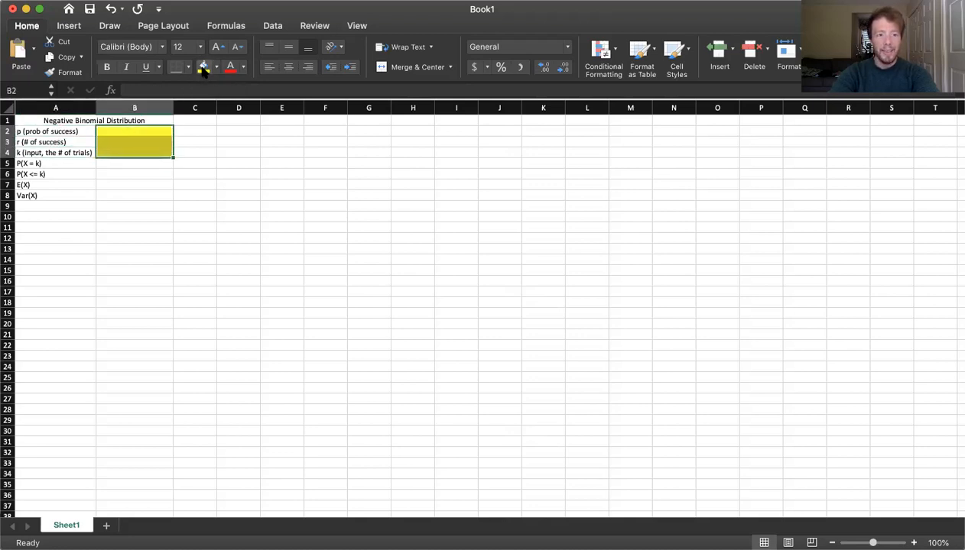
left_click(144, 204)
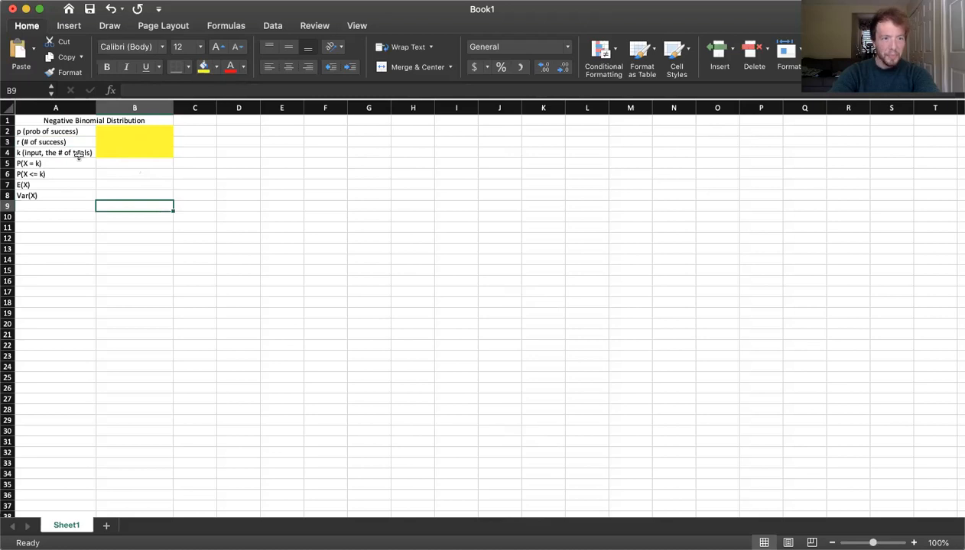
left_click(128, 163)
key("Left")
key("Right")
key("Left")
key("Right")
key("Left")
key("Right")
key("Left")
key("Up")
key("Up")
key("Up")
key("Down")
key("Down")
key("Down")
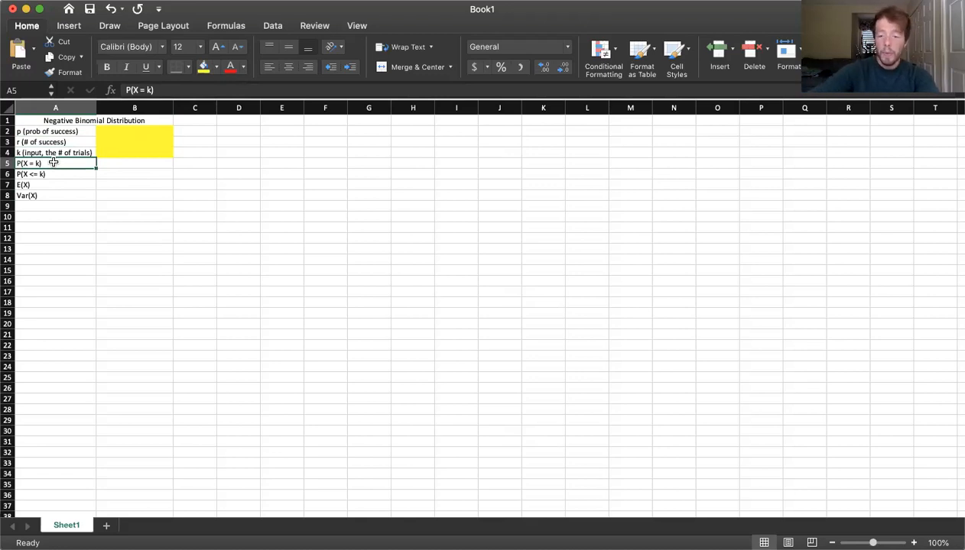
Step: Enter the formula =NEGBINOM.DIST(B4-B3, B3, B2, 0) in B5 to compute P(X = k)
key("Right")
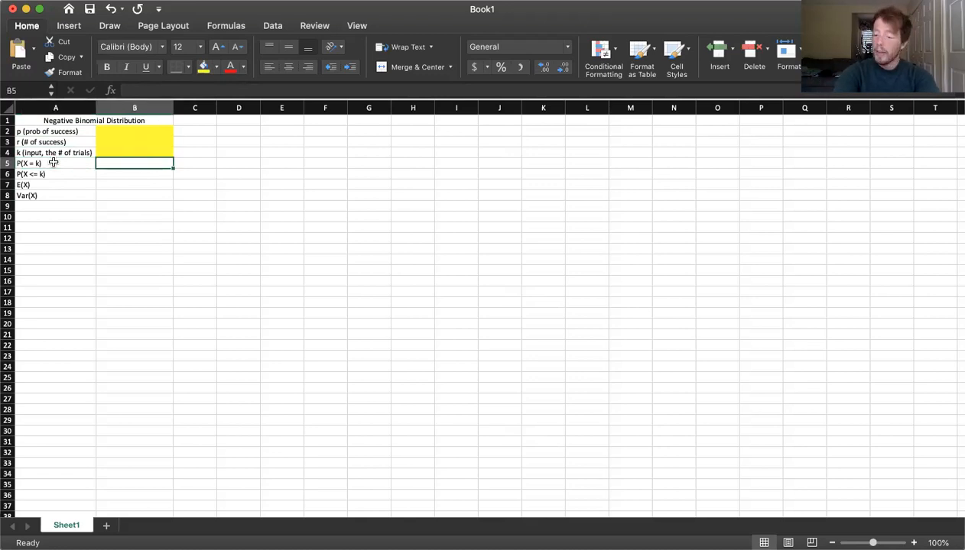
type("=")
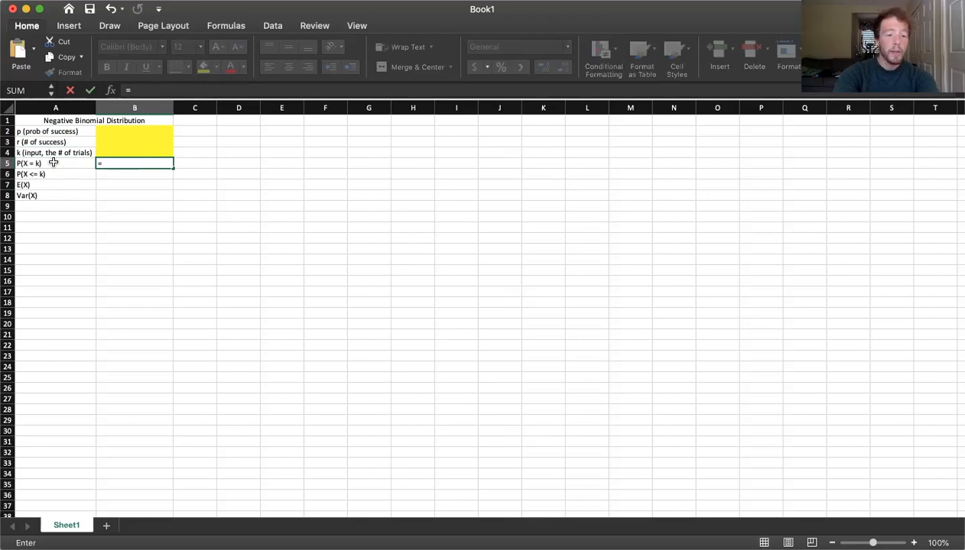
type("NEGB")
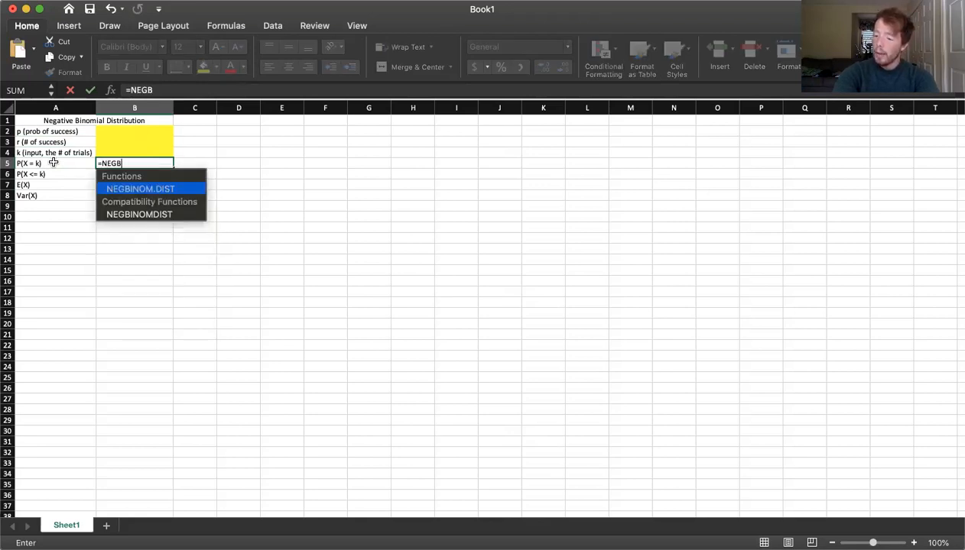
type("INOM.")
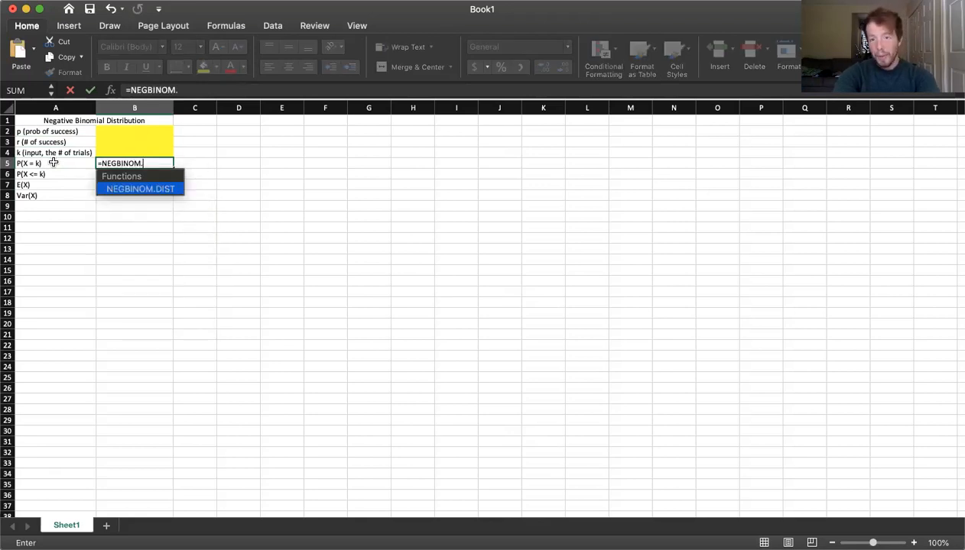
type("DIST")
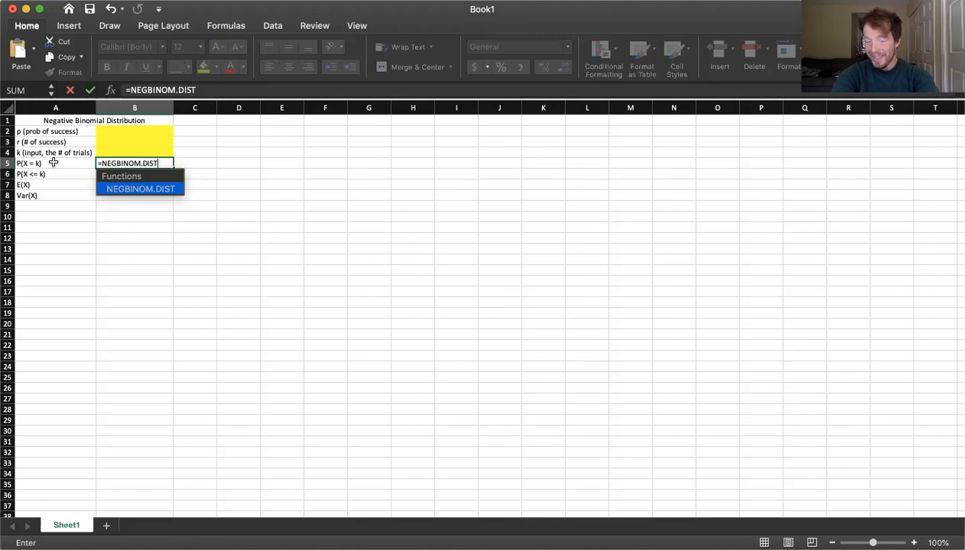
type("(")
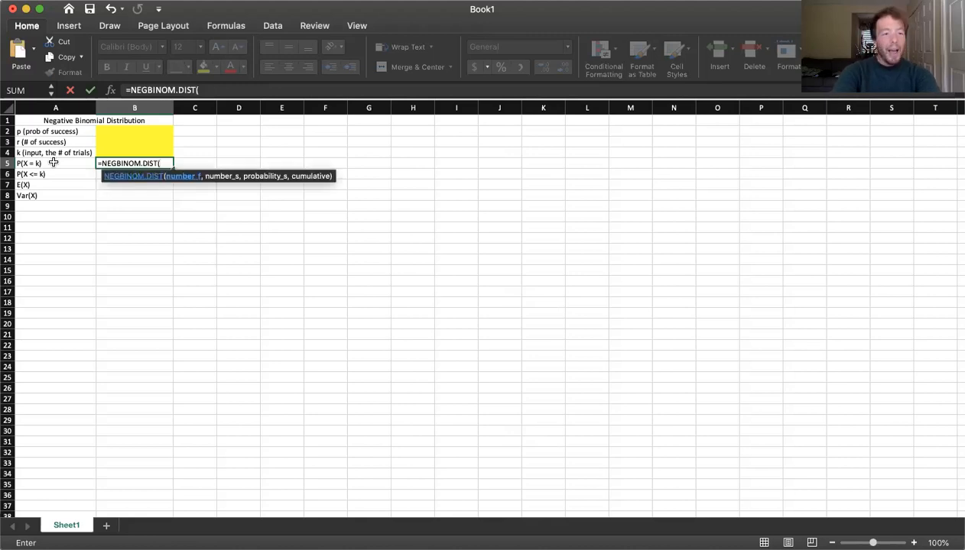
left_click(122, 149)
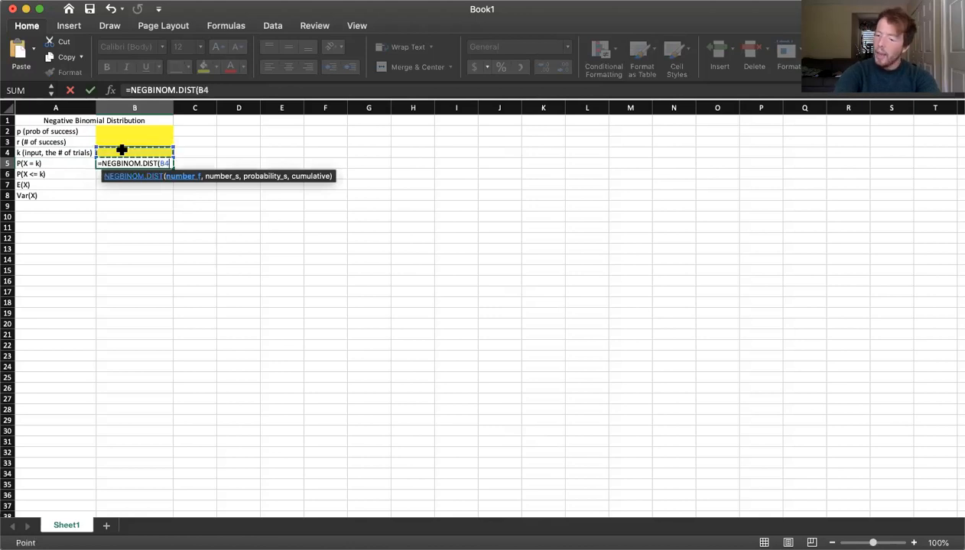
type("-")
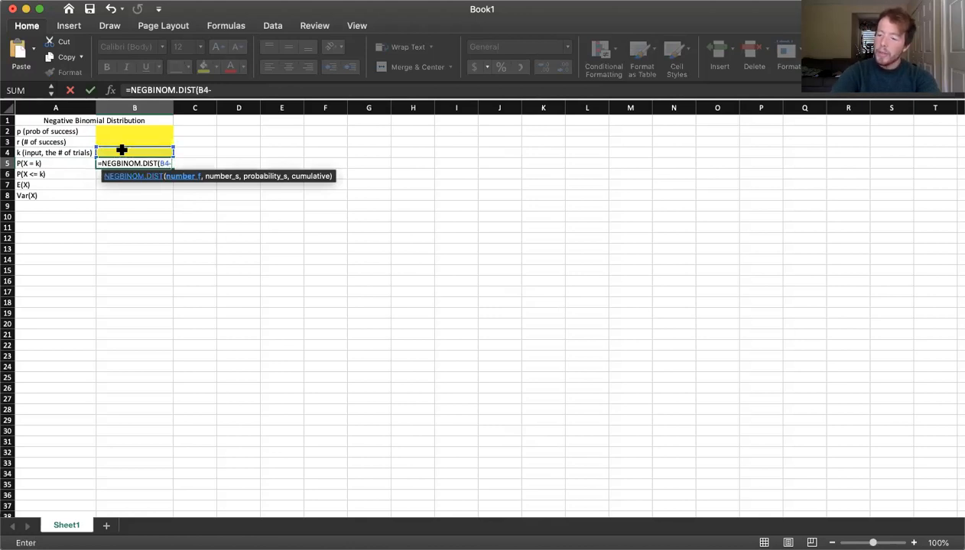
left_click(114, 142)
type(",")
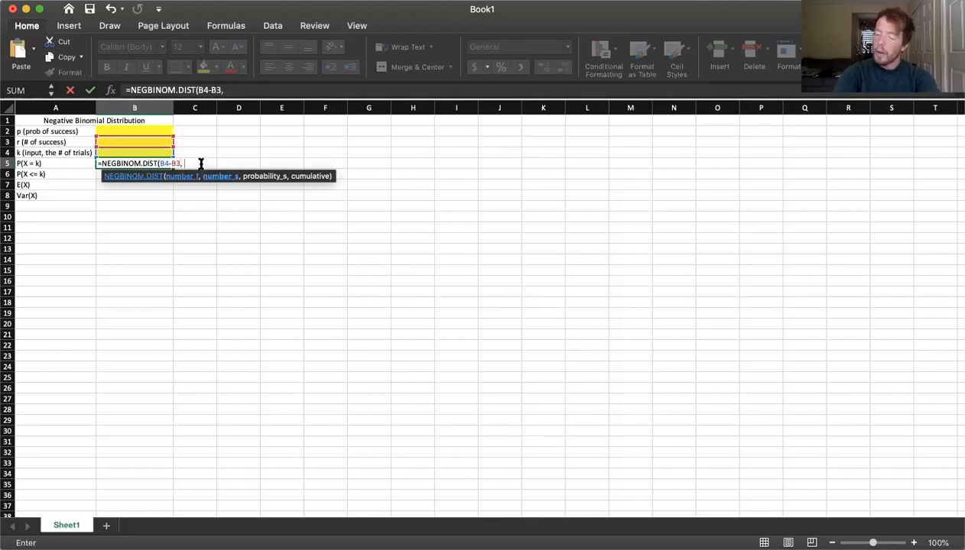
left_click(111, 138)
type(",")
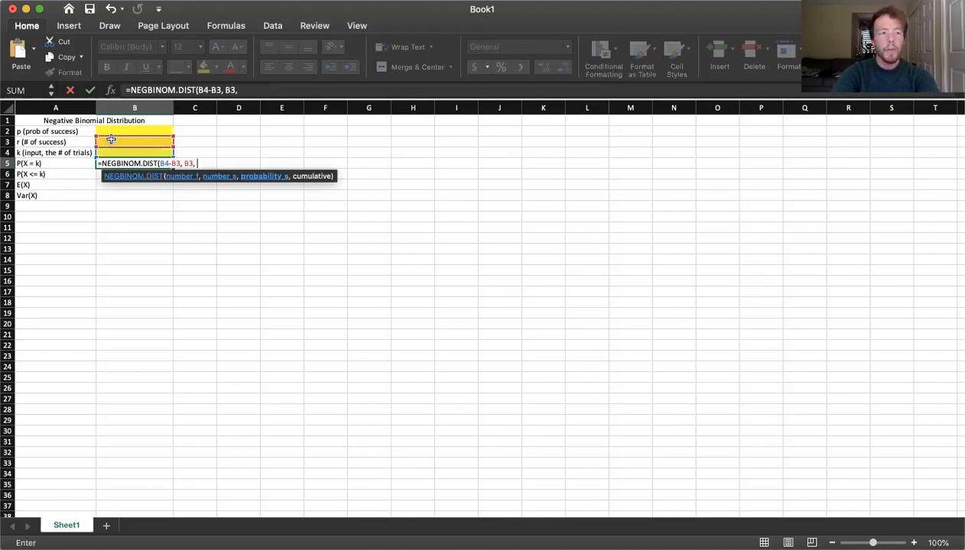
left_click(127, 130)
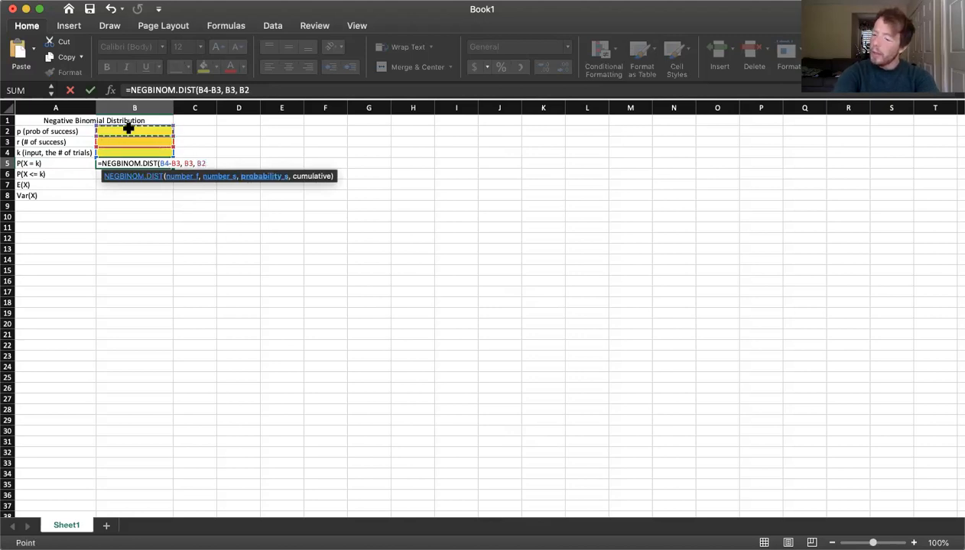
type(", ")
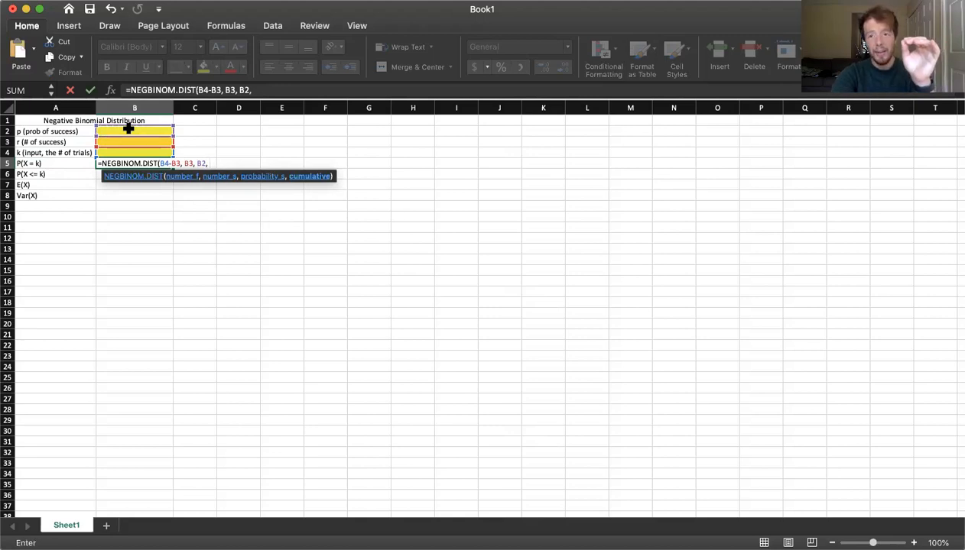
type("0")
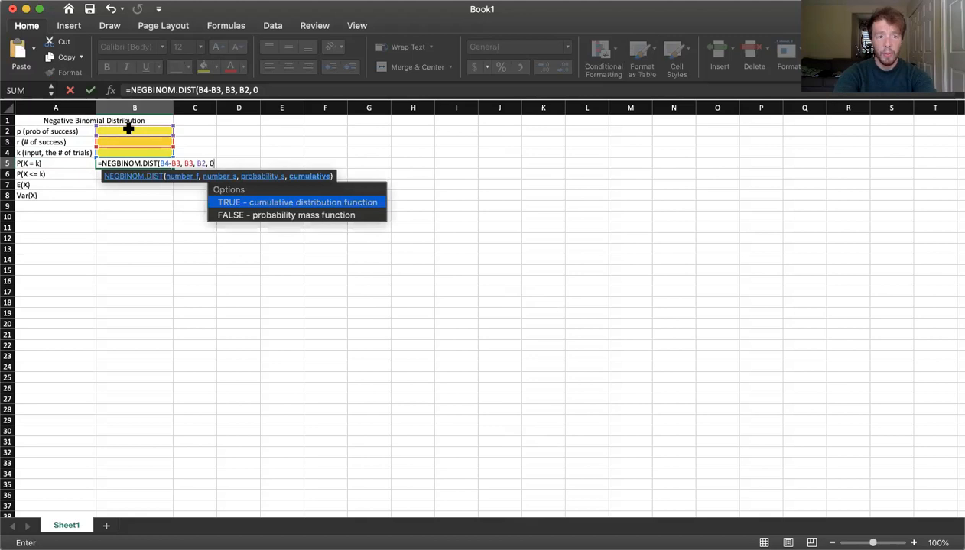
type(")")
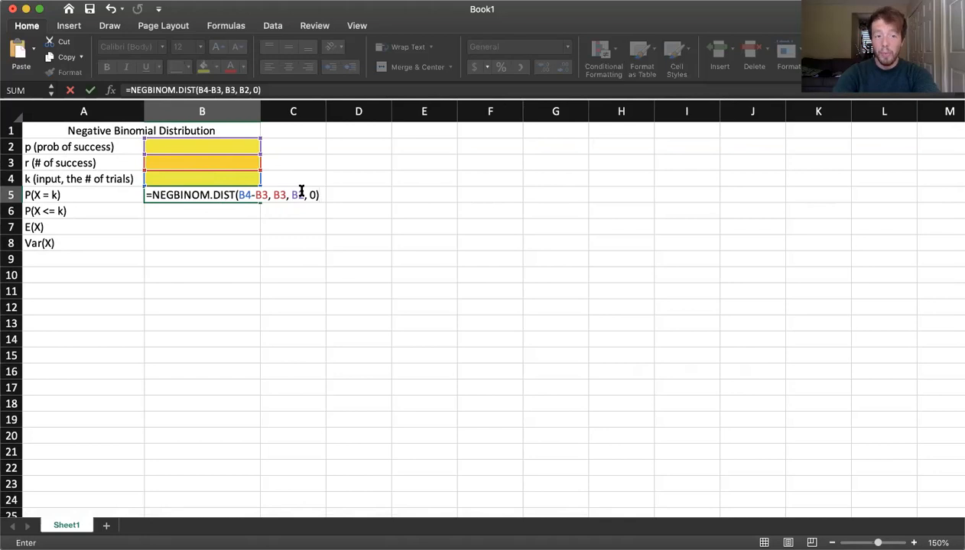
key("Return")
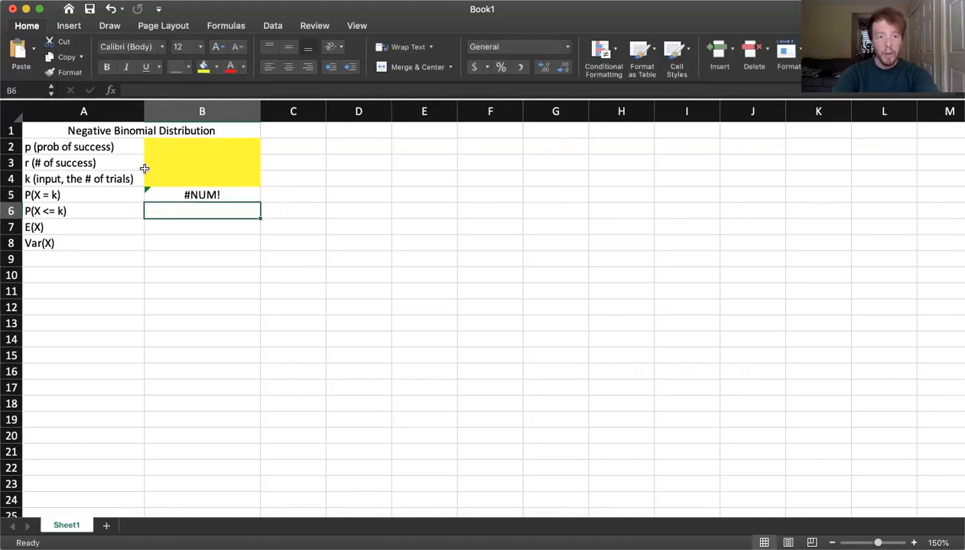
Step: Fill in the sample inputs: k as 10 in B4, r as 5 in B3 and p as 0.2 in B2
left_click(191, 146)
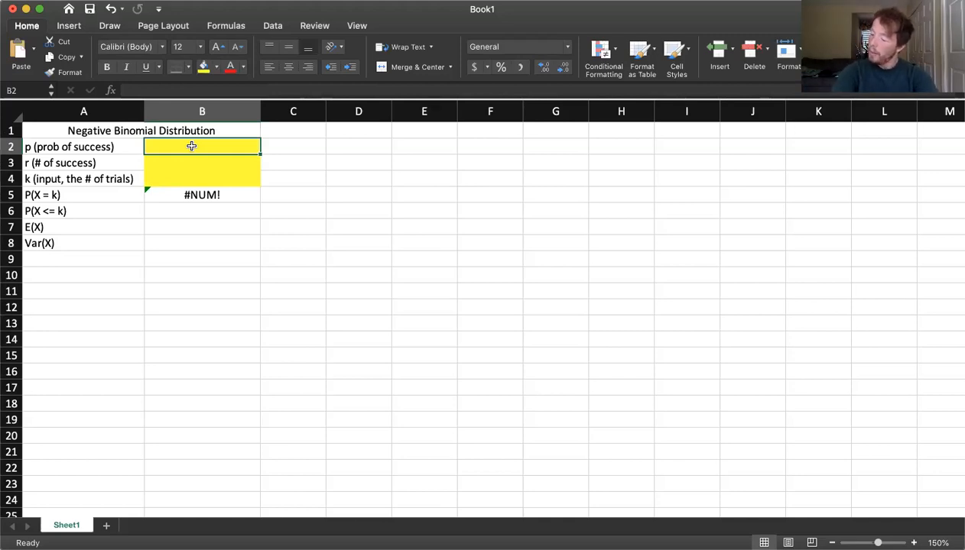
left_click(179, 175)
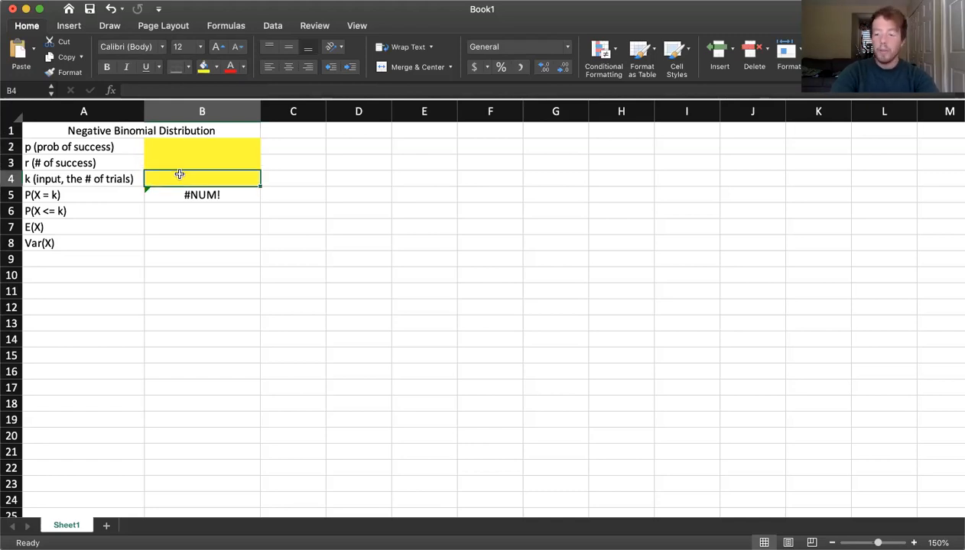
type("10")
key("Return")
left_click(180, 172)
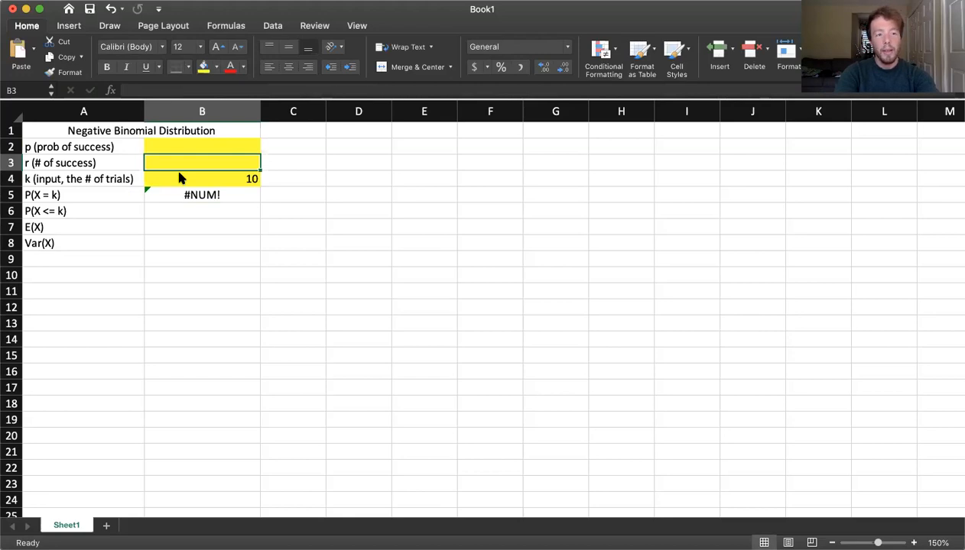
type("5")
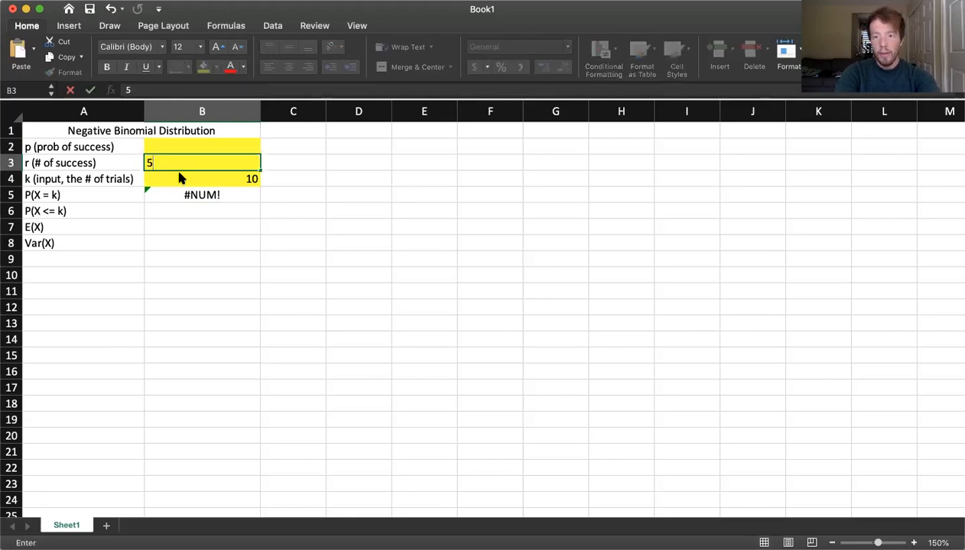
key("Return")
key("Up")
key("Up")
type("0.2")
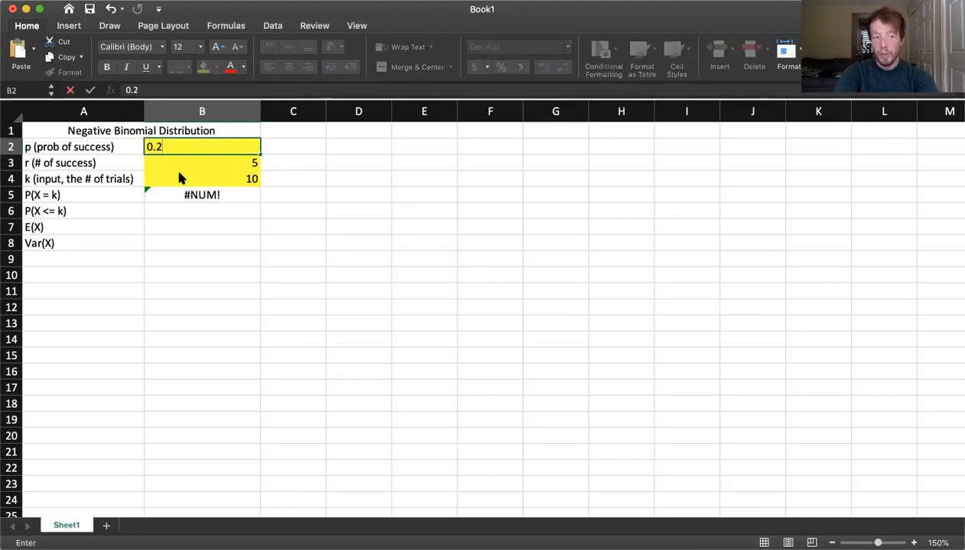
key("Return")
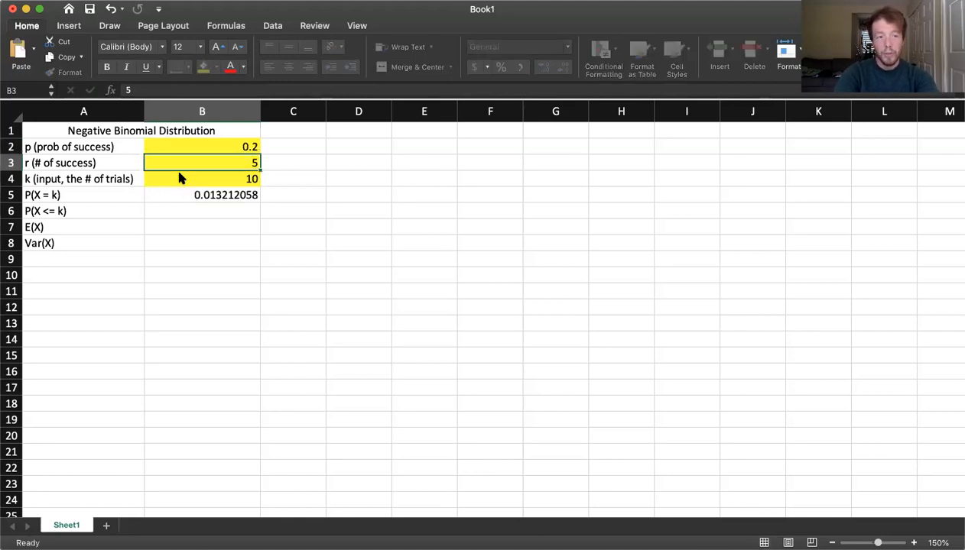
left_click(204, 197)
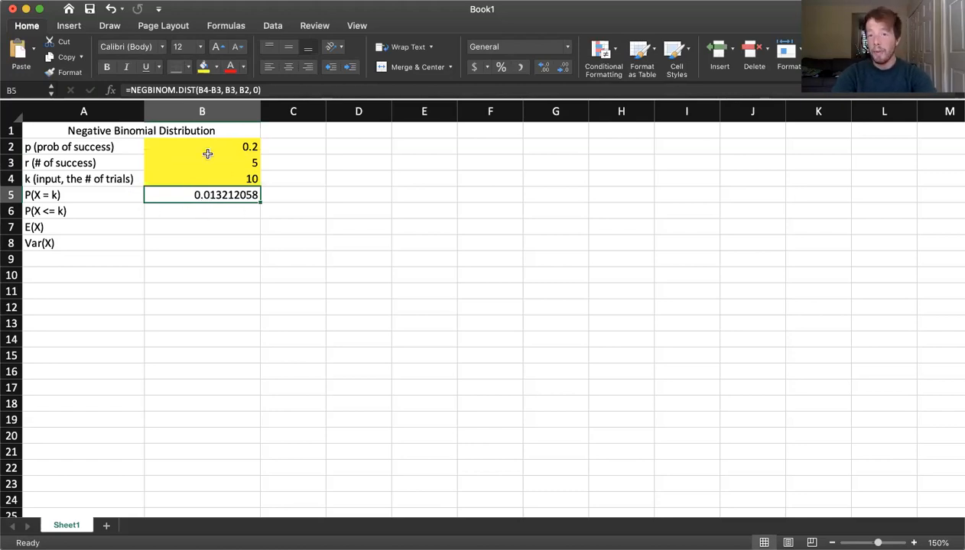
left_click(198, 216)
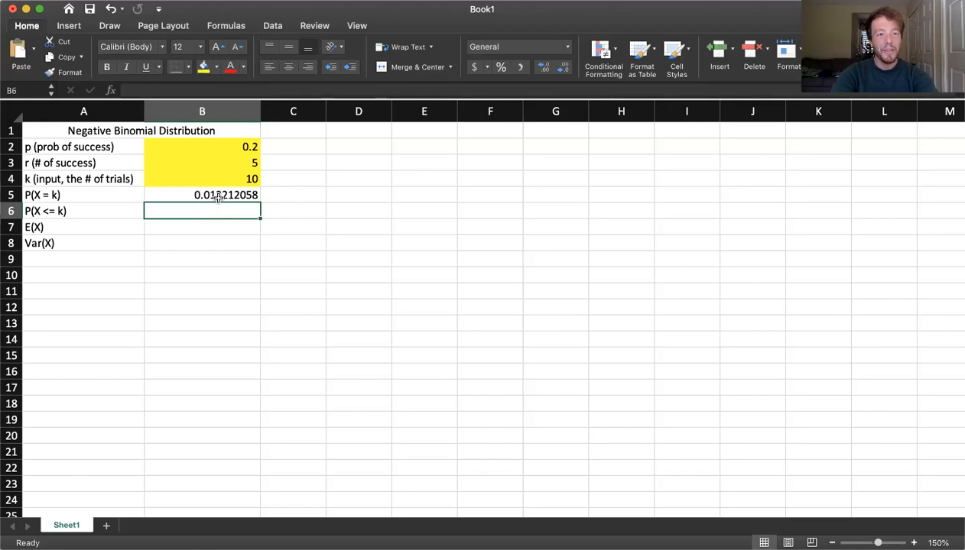
left_click(216, 195)
left_click(267, 92)
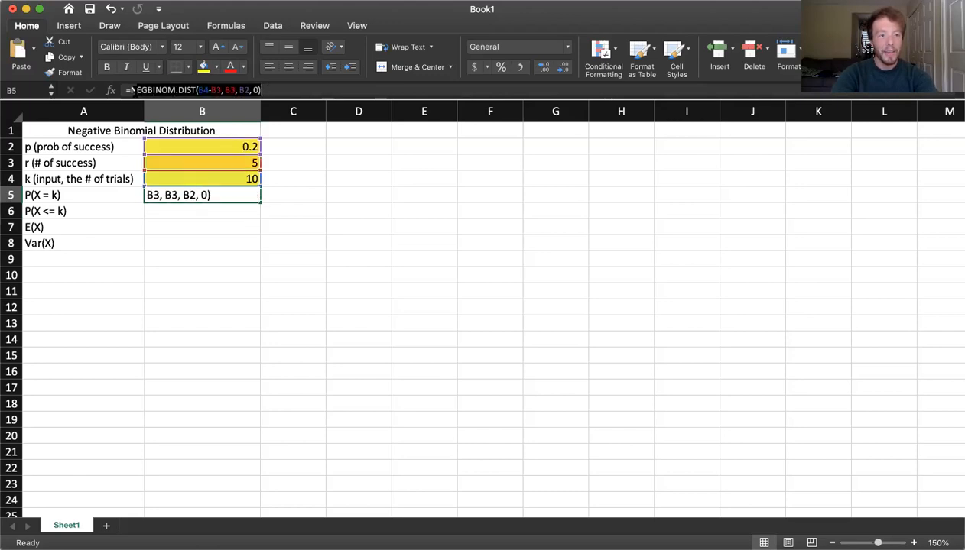
type("=")
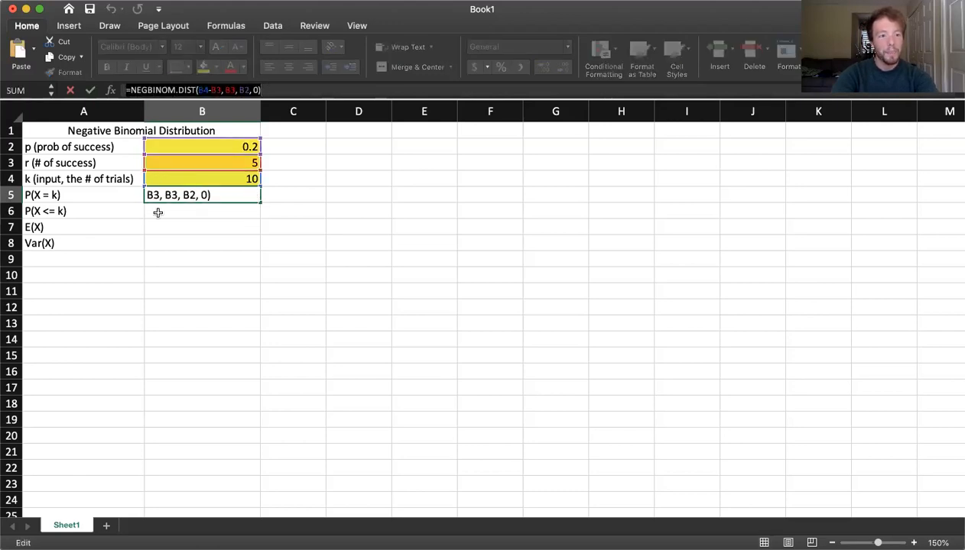
left_click(217, 215)
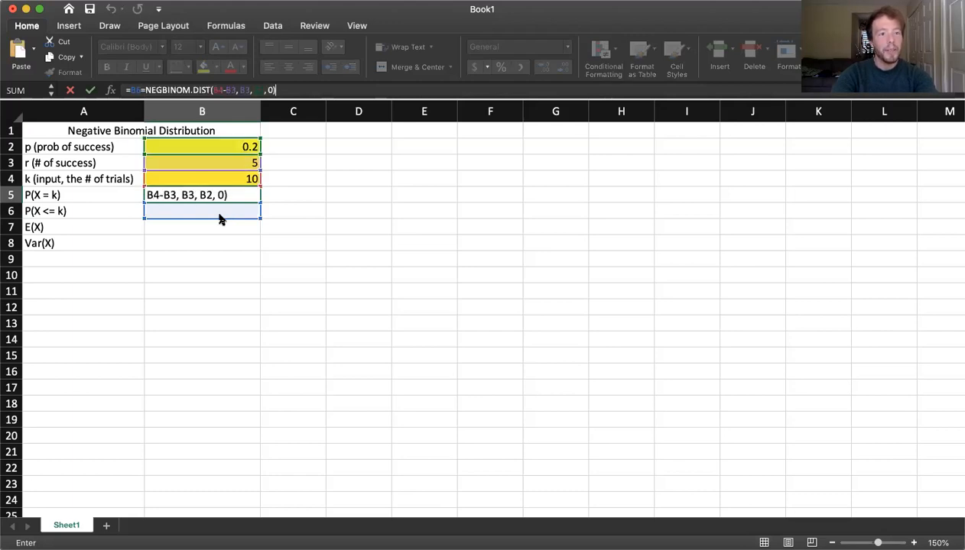
left_click(140, 91)
key("BackSpace")
key("BackSpace")
key("BackSpace")
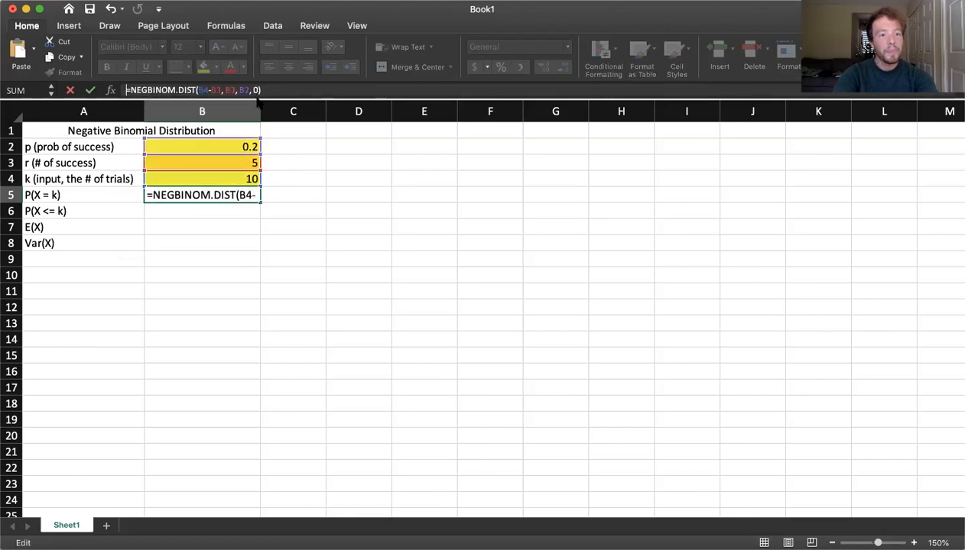
key("Return")
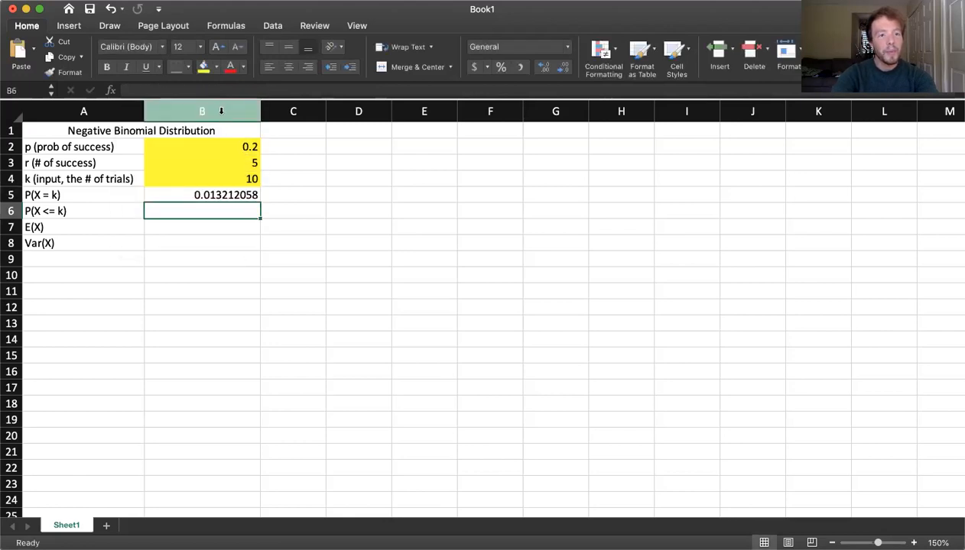
Step: Copy the P(X = k) formula text from B5 into B6 and change its cumulative argument to 1
left_click(214, 196)
left_click(264, 91)
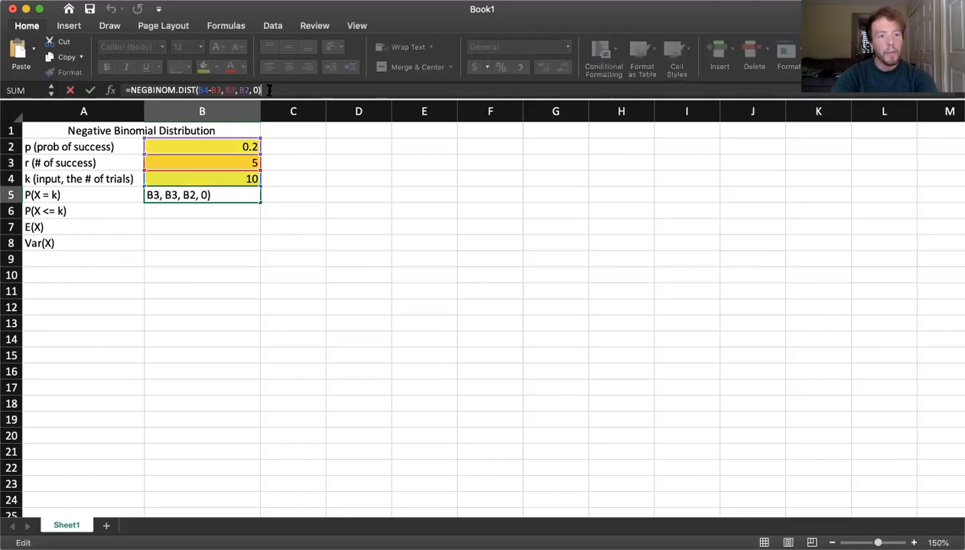
key("Return")
type("=NEGBINOM.DIST(B4-B3, B3, B2, 0)")
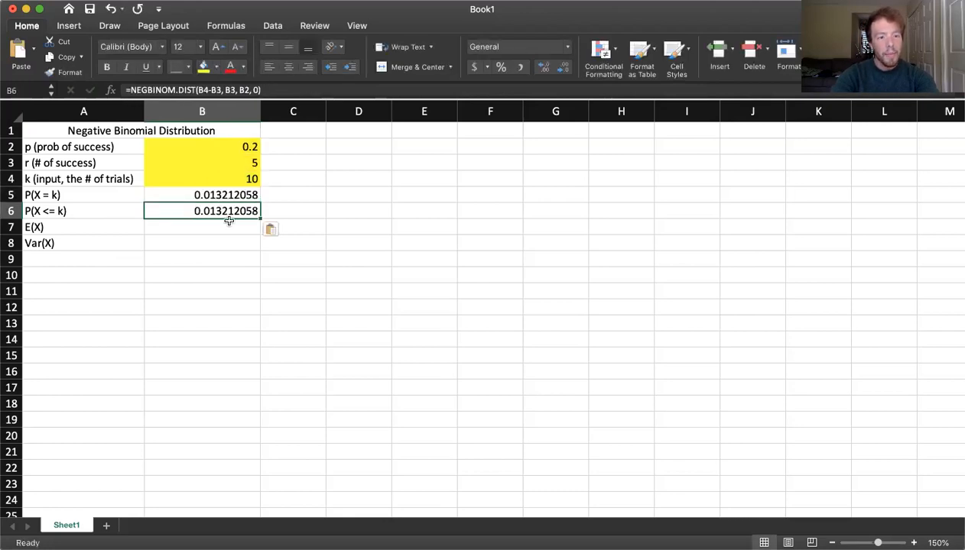
double_click(220, 211)
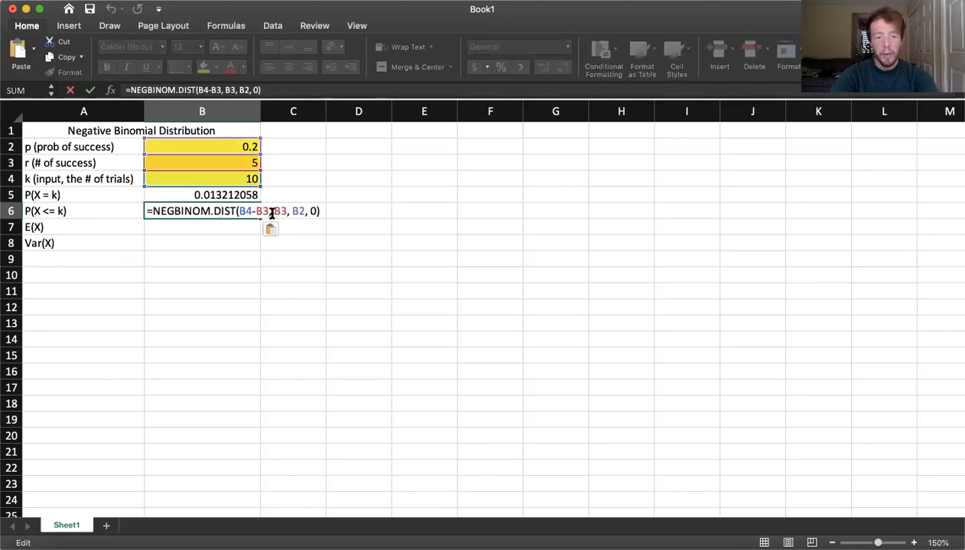
left_click(314, 211)
key("BackSpace")
type("1")
key("Return")
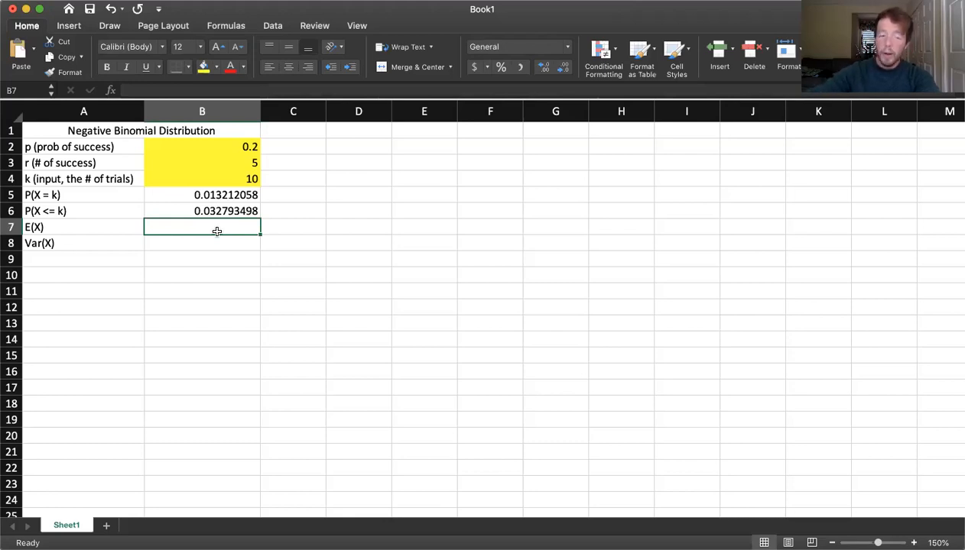
Step: Compute E(X) in B7 by dividing r by p with the formula =B3/B2
left_click(196, 163)
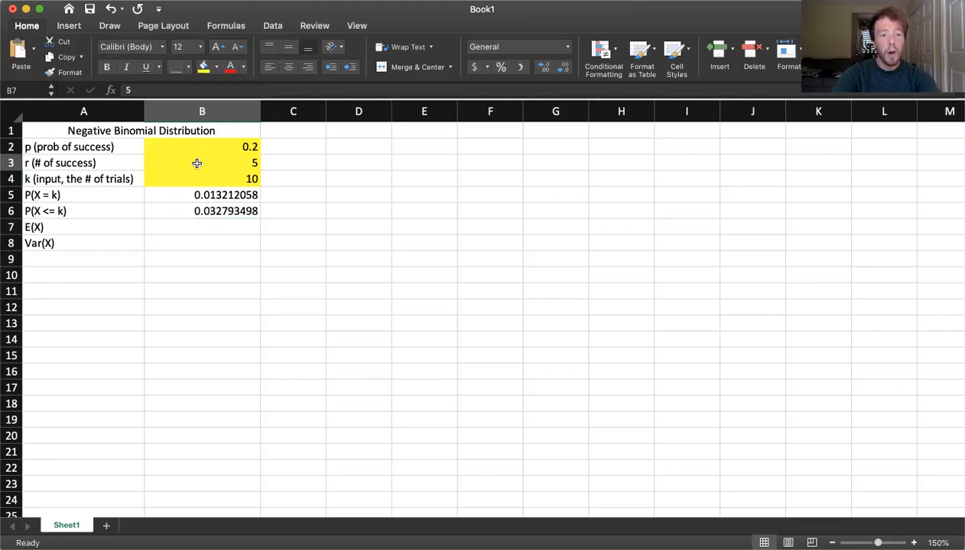
left_click(197, 227)
type("=")
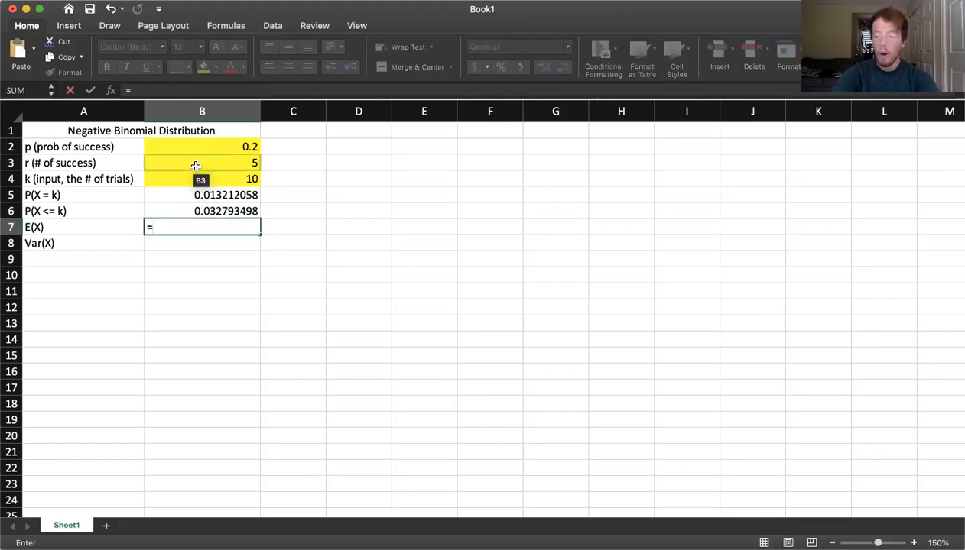
left_click(196, 166)
type("/")
left_click(207, 145)
key("Return")
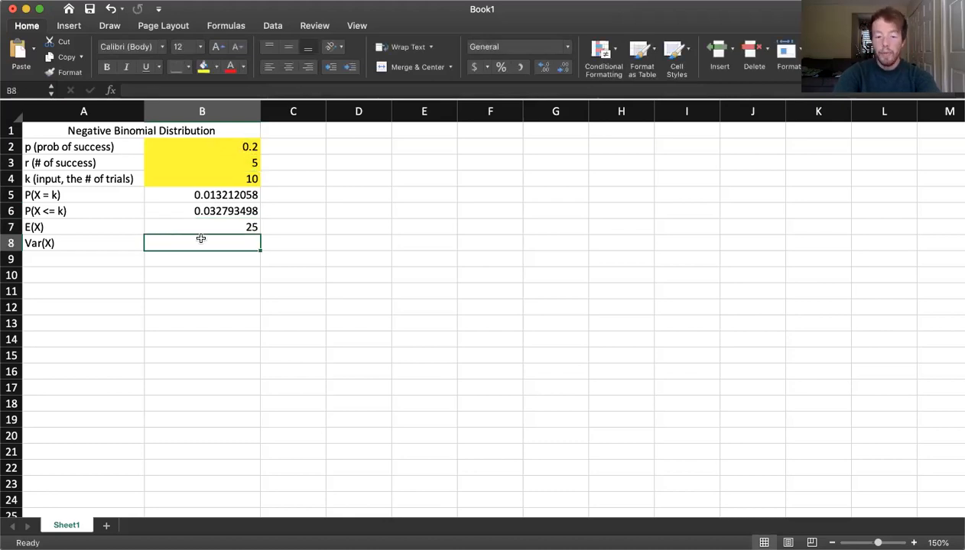
Step: Compute Var(X) in B8 from r and p with the formula =(B3*(1-B2))/(B2^2)
type("(")
key("BackSpace")
type("=")
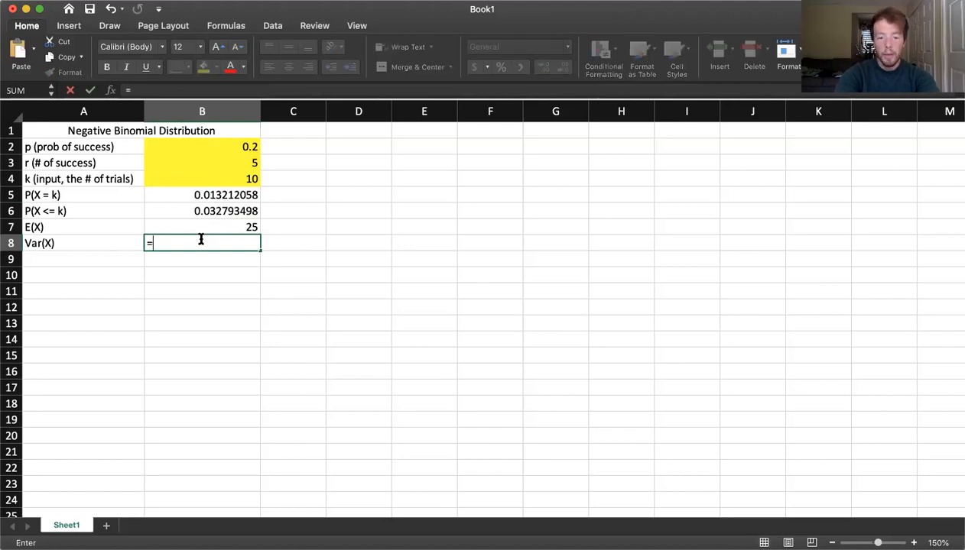
type("(ER")
key("BackSpace")
key("BackSpace")
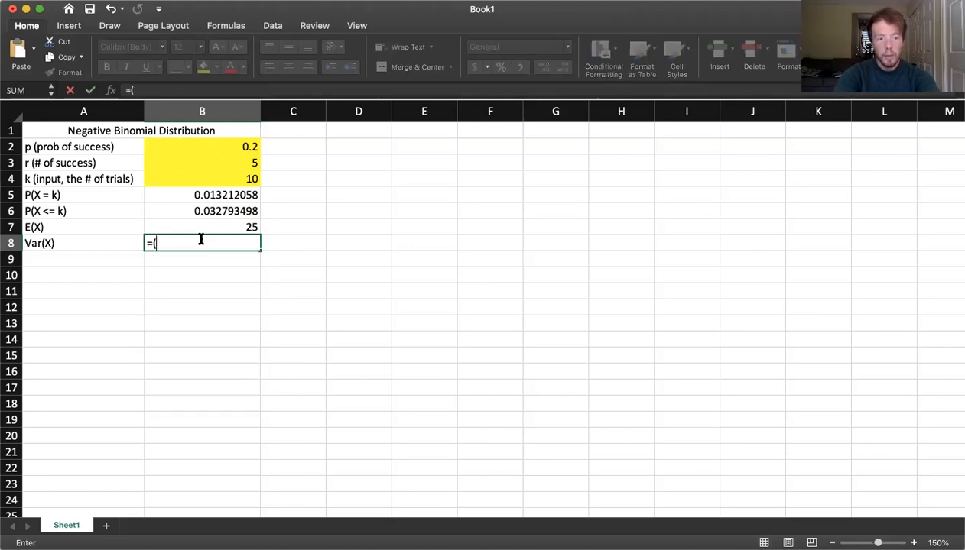
left_click(212, 160)
type("*(")
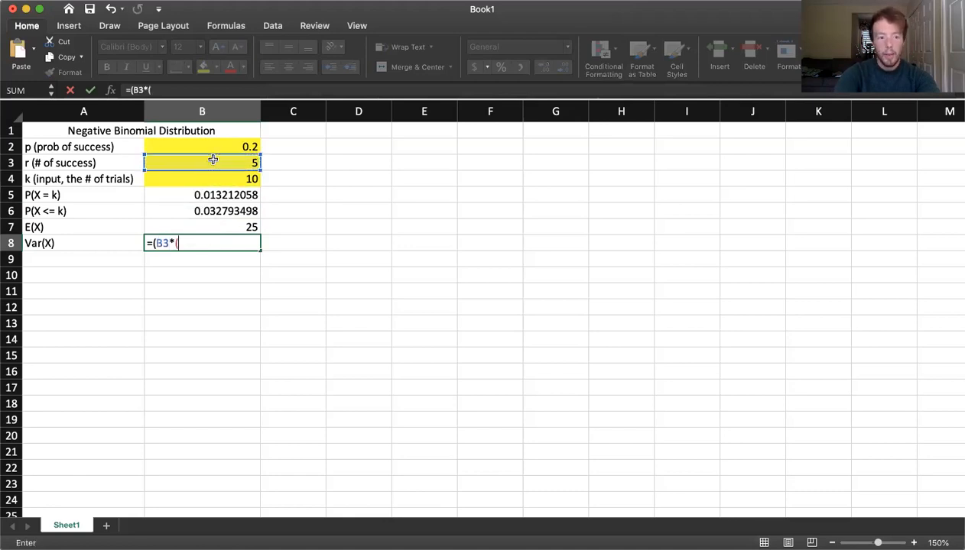
type("1-")
left_click(222, 146)
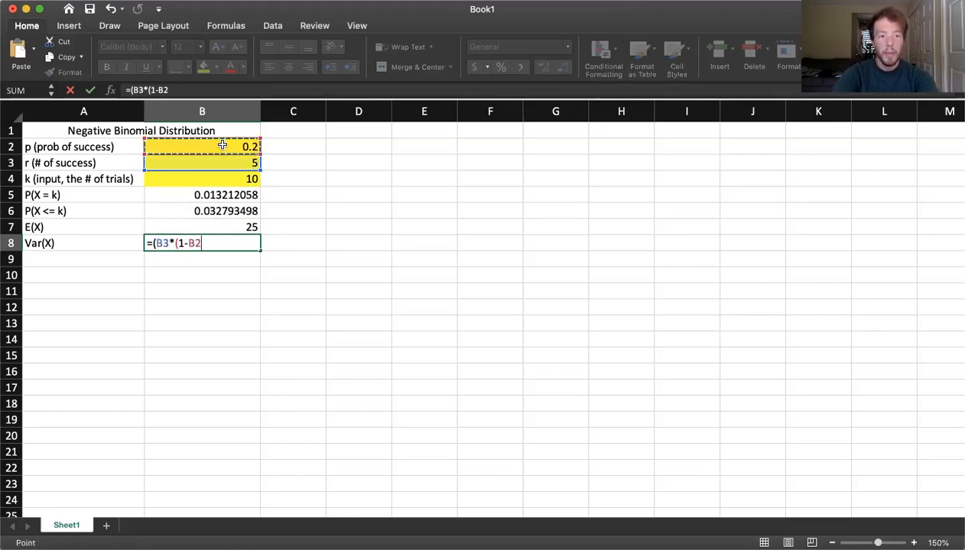
type("))")
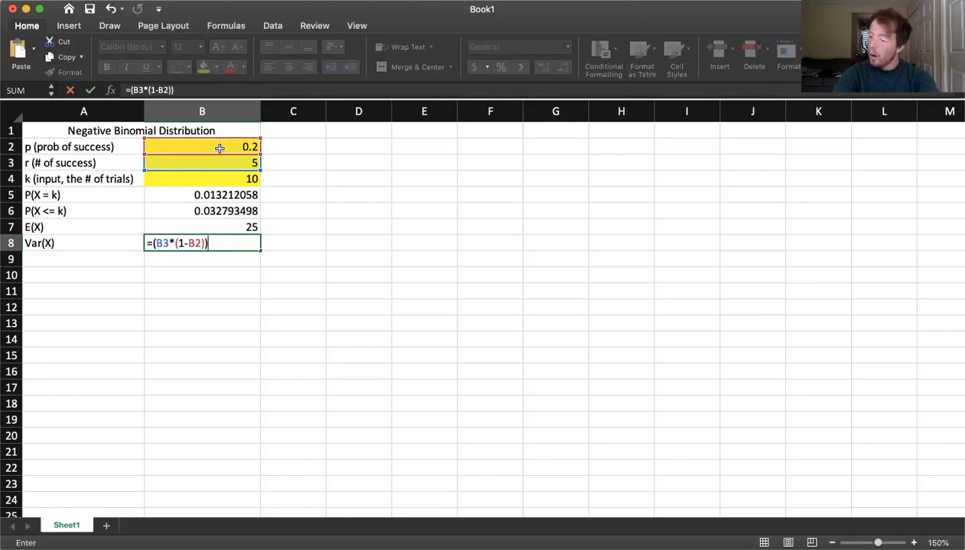
type("/(")
left_click(212, 149)
type("^2)")
key("Return")
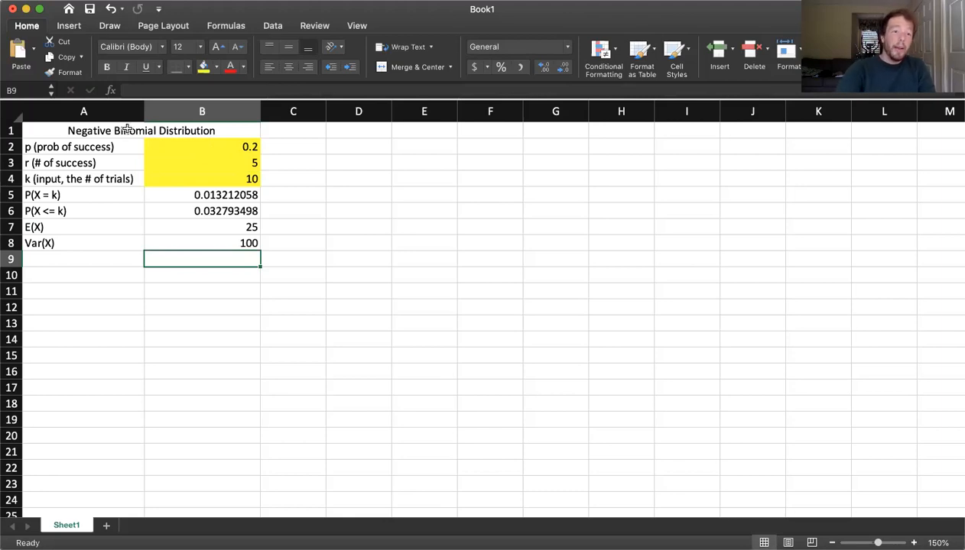
Step: Apply all borders to the table A1:B8 and fill the result cells B5:B8 with light blue
left_click_drag(71, 131, 187, 245)
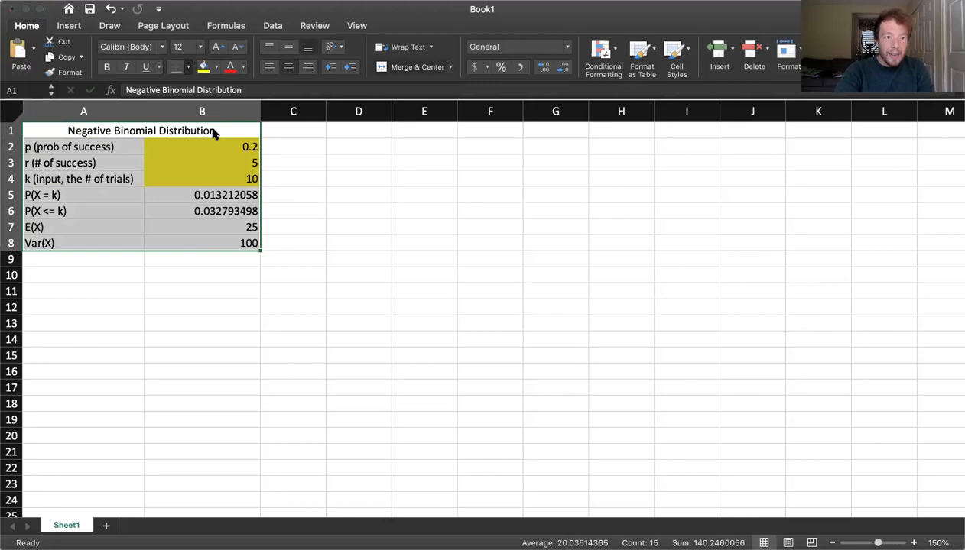
left_click(208, 197)
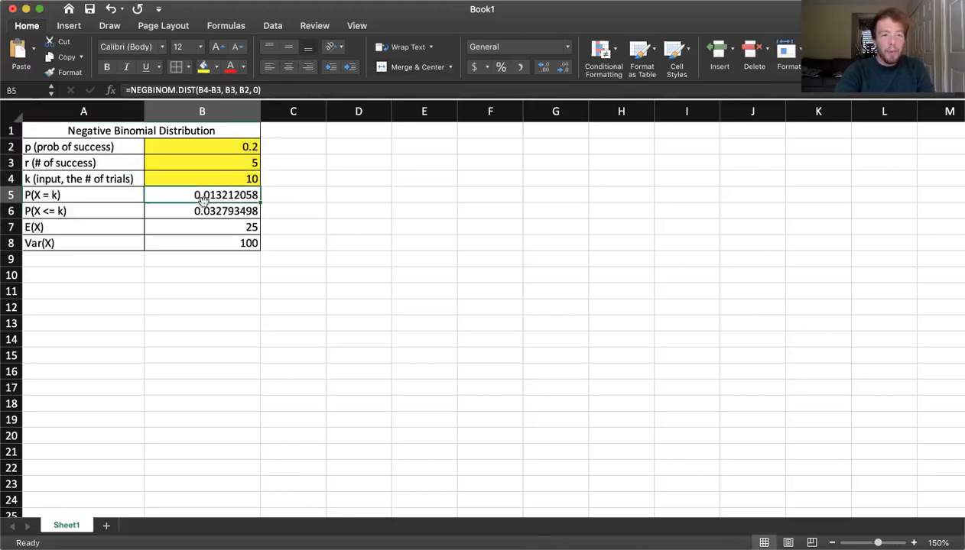
left_click_drag(205, 196, 203, 239)
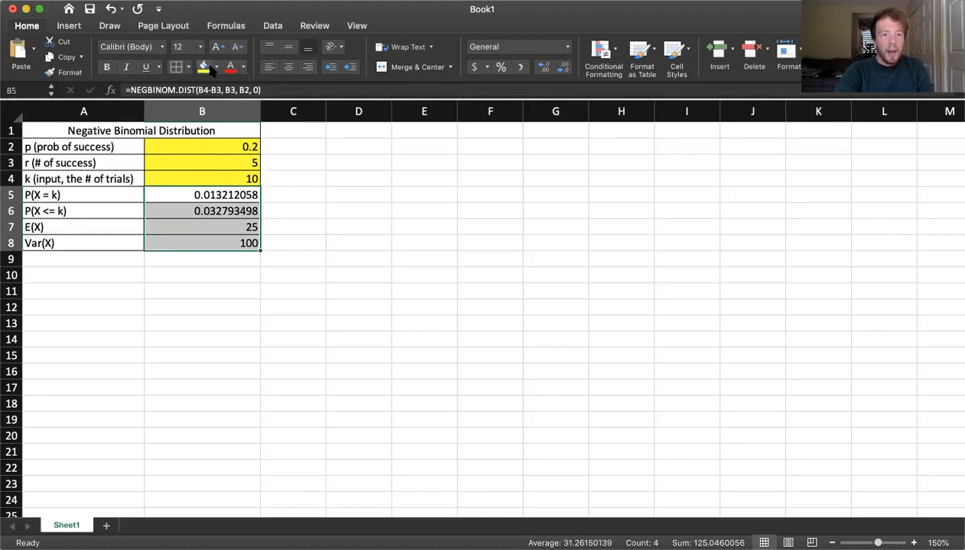
left_click(295, 146)
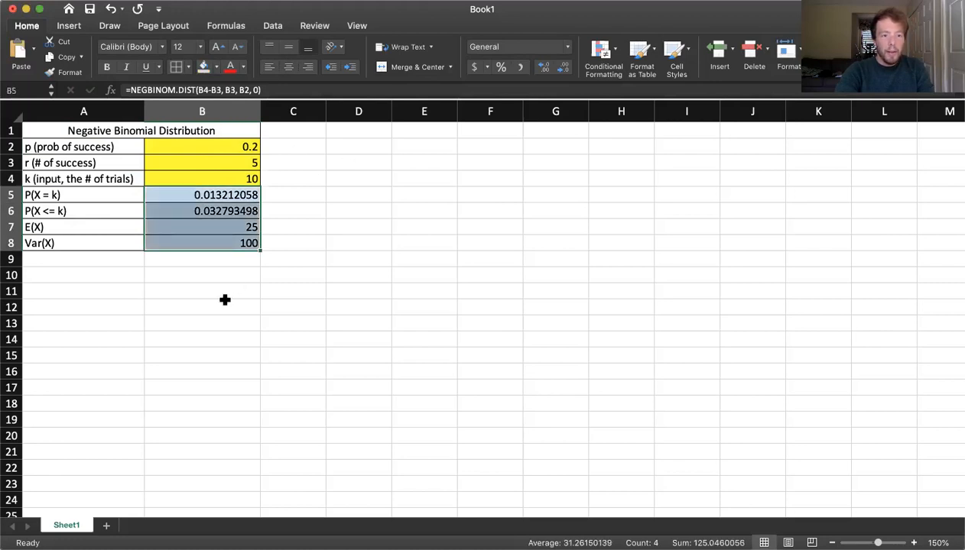
left_click(224, 301)
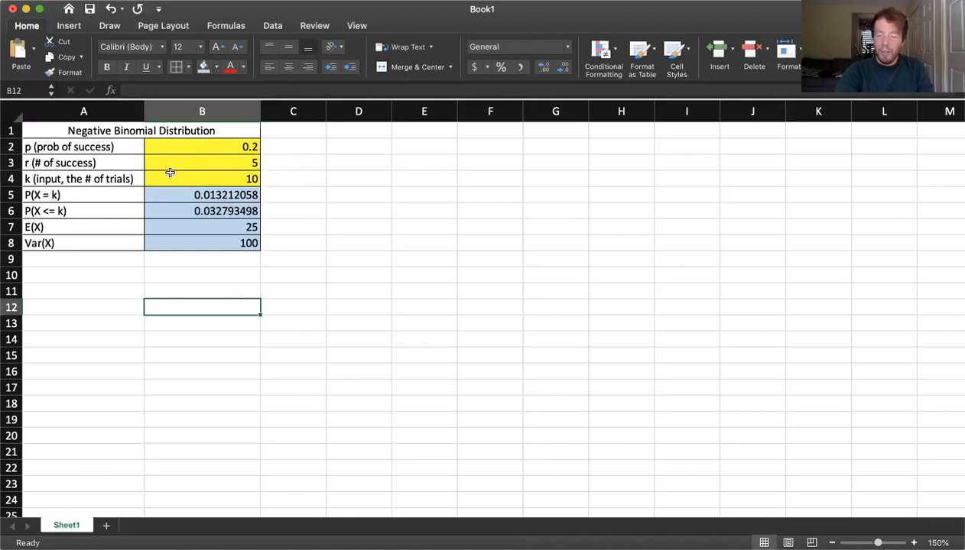
Step: Fill the merged title cell A1 with light orange and the label cells A2:A8 with a darker orange
left_click(95, 131)
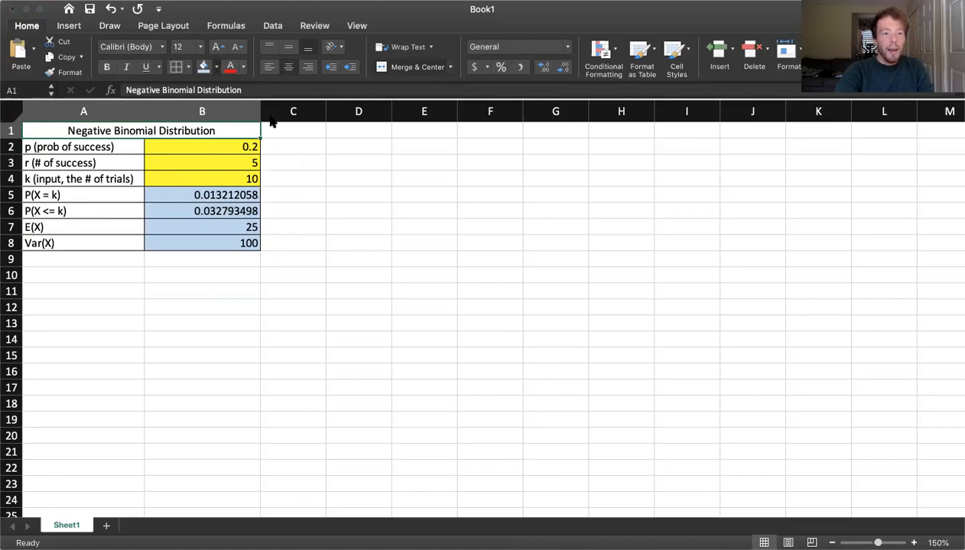
left_click_drag(97, 146, 94, 242)
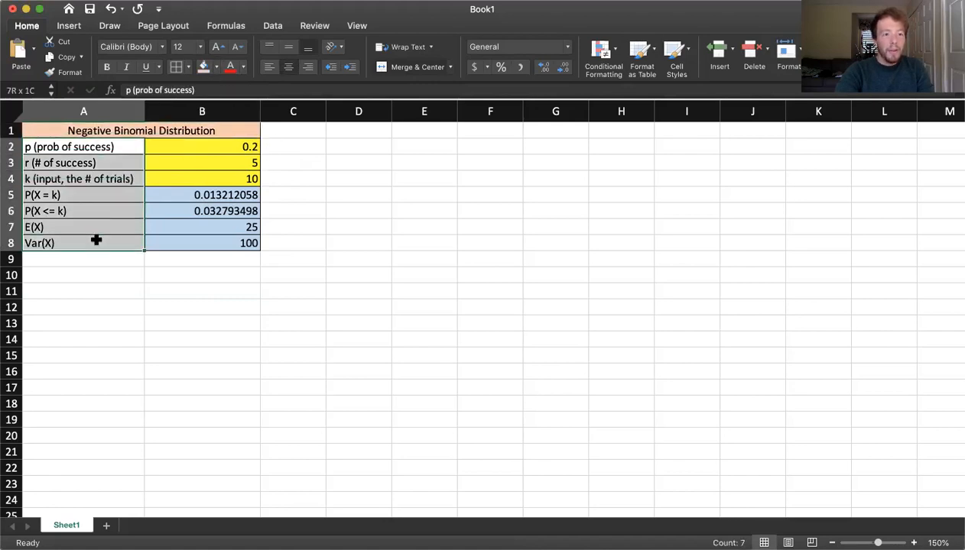
left_click(204, 67)
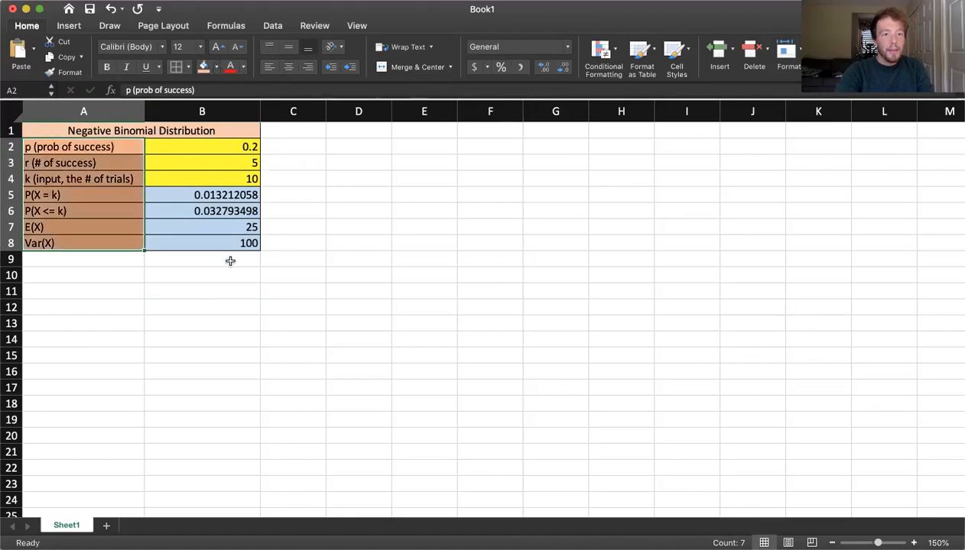
left_click(230, 260)
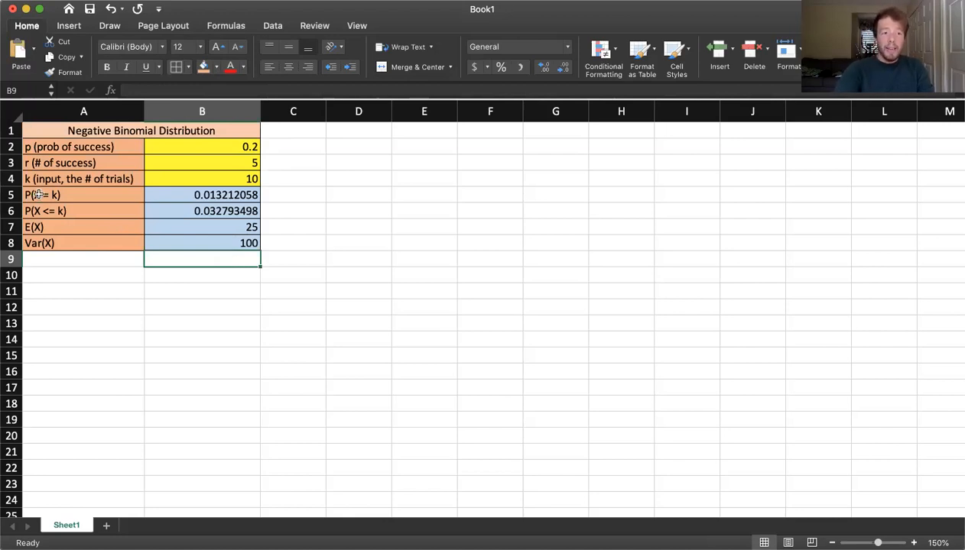
left_click_drag(38, 195, 38, 239)
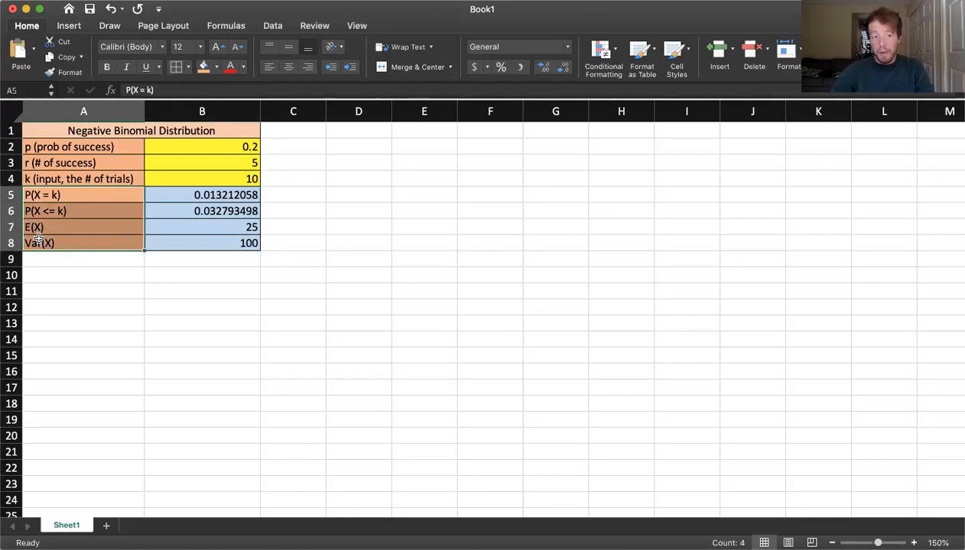
left_click(61, 275)
left_click(77, 306)
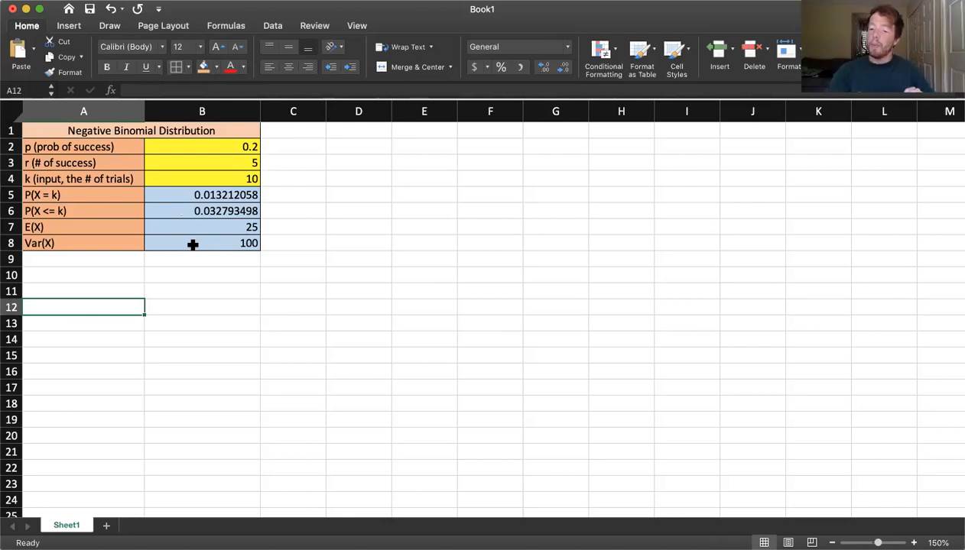
Step: Merge and center A11:B11 and enter the title Poisson Distribution in it
left_click_drag(97, 291, 151, 292)
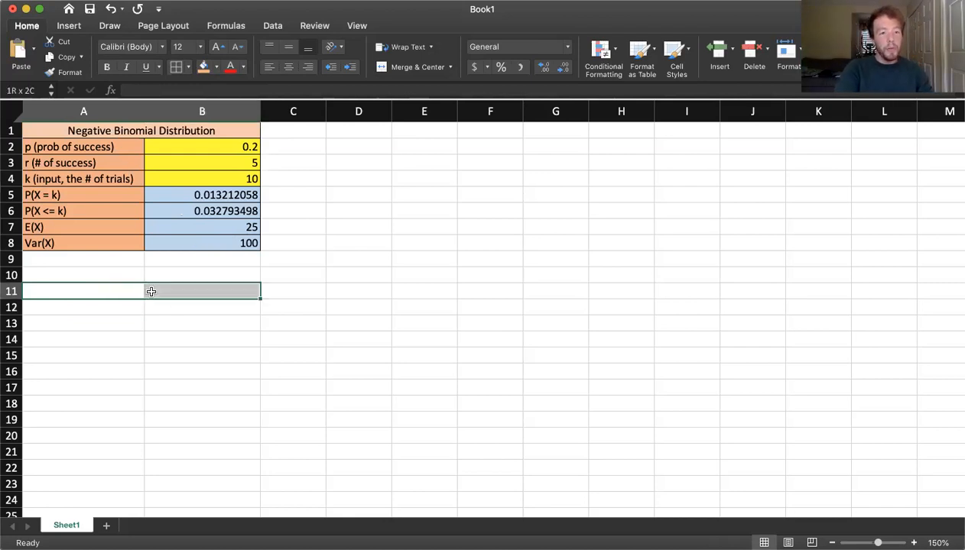
left_click(414, 69)
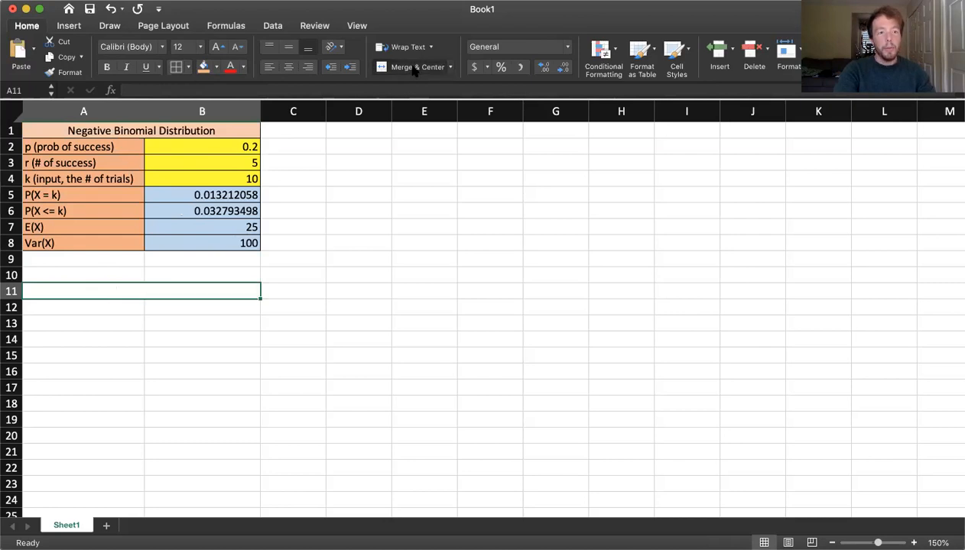
type("Poiss")
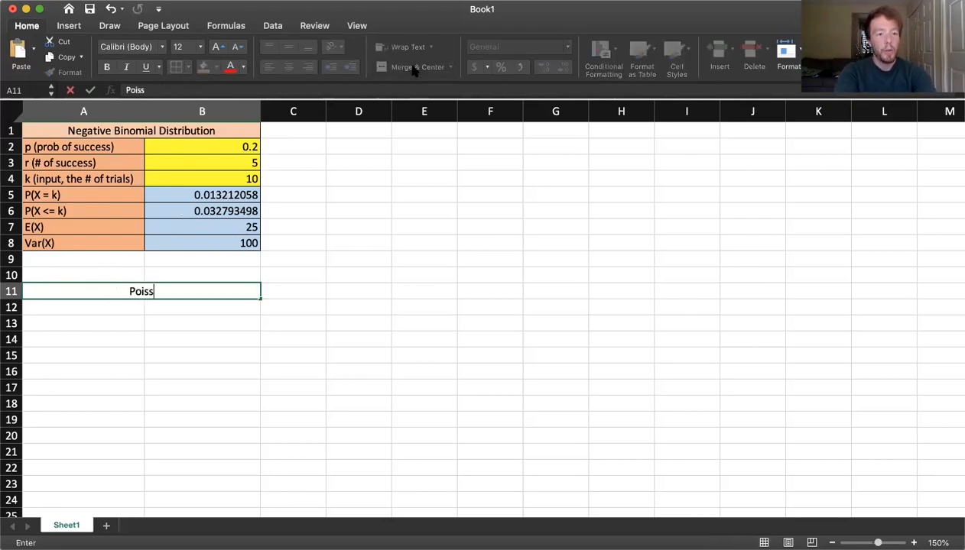
type("on Distribution")
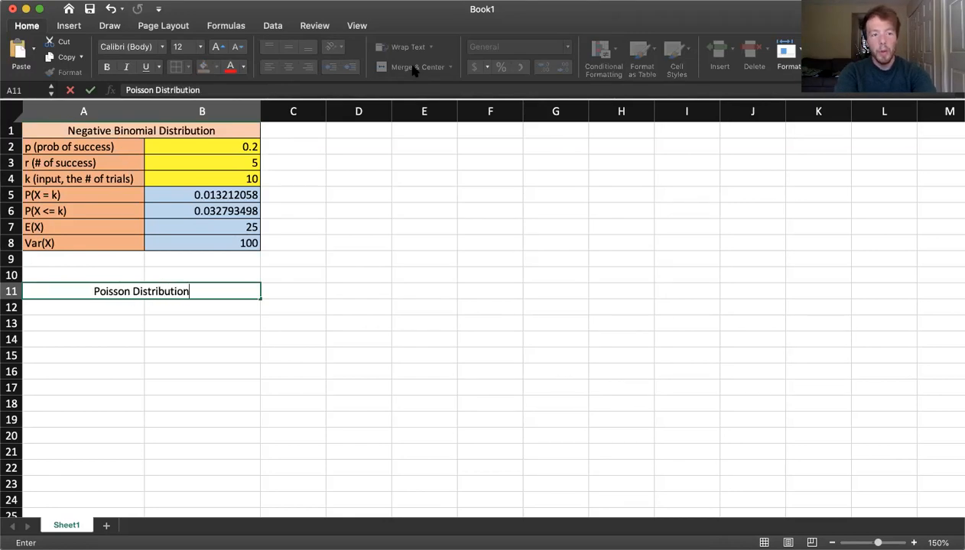
Step: Enter the Poisson input labels: k (number of events) in A12 and lambda (long-term rate) in A13
left_click(77, 309)
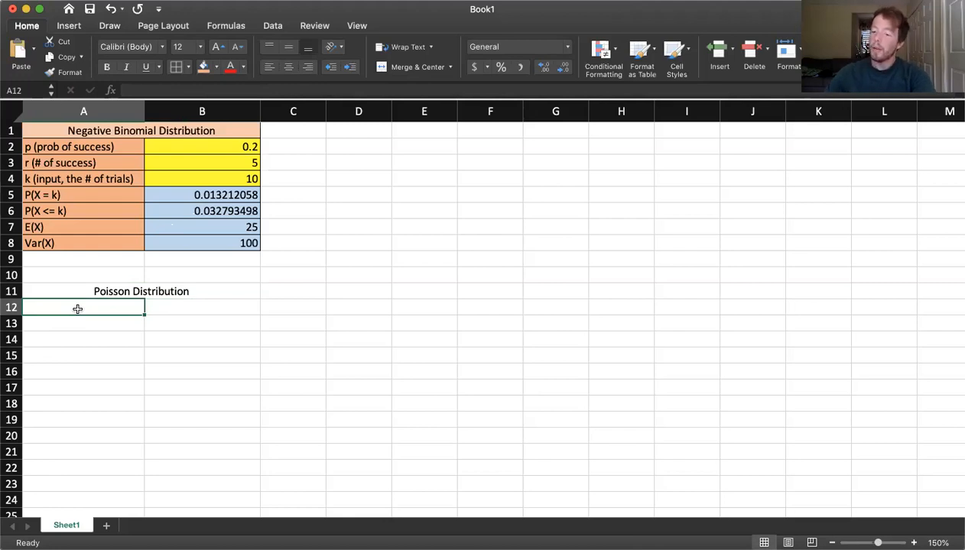
type("k *")
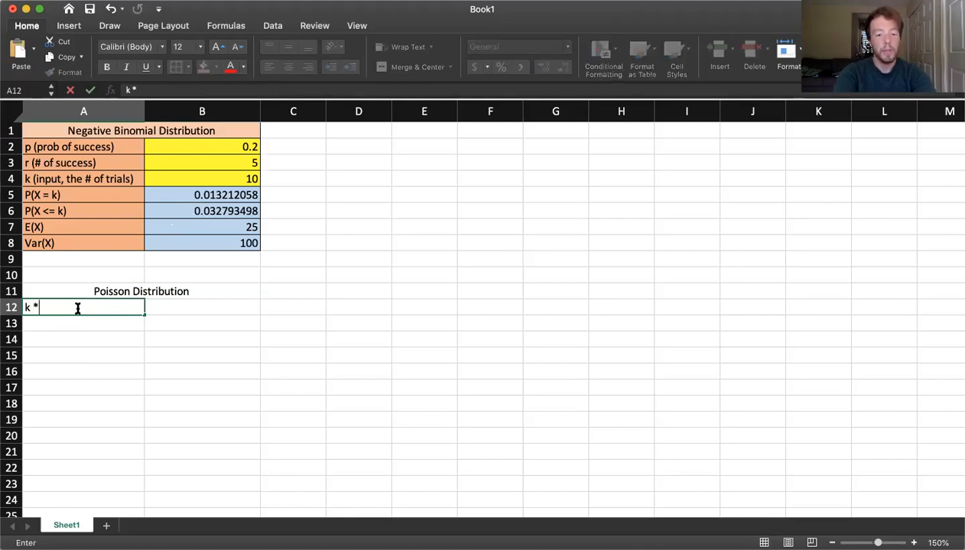
key("BackSpace")
type("(numb")
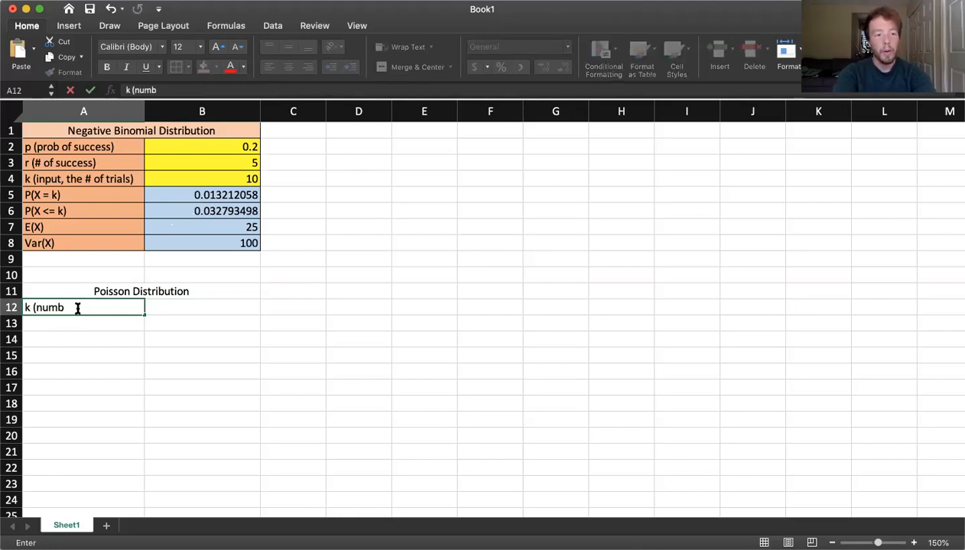
type("er of events)")
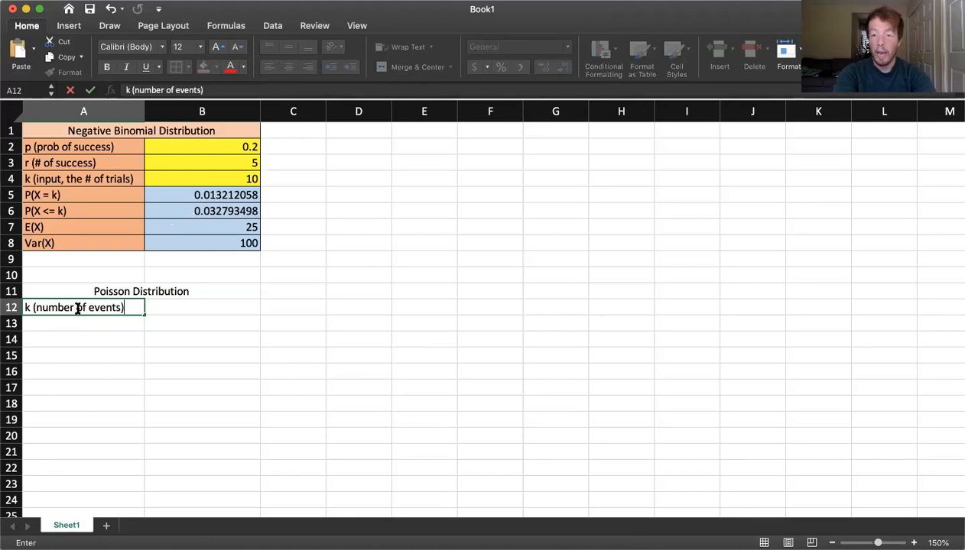
key("Return")
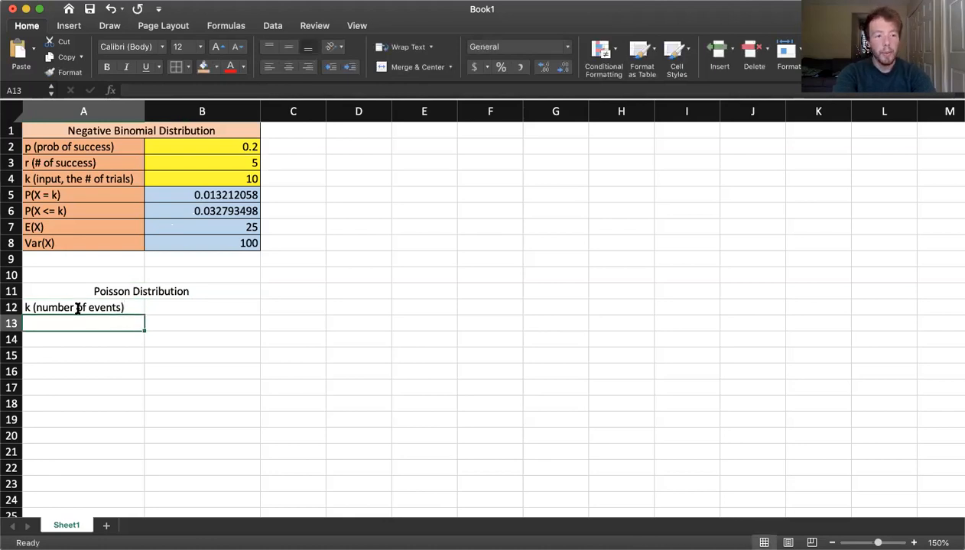
type("lambda (")
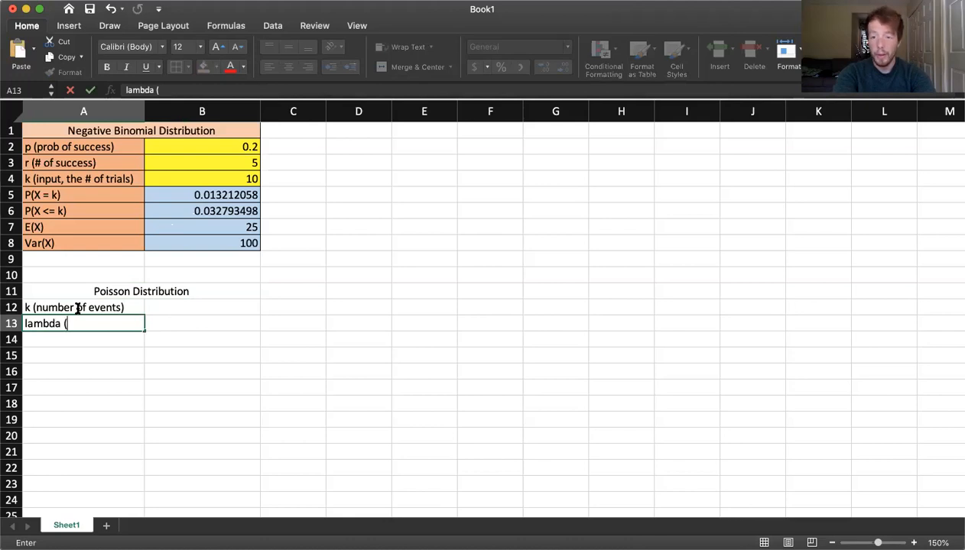
type("long-term rate)")
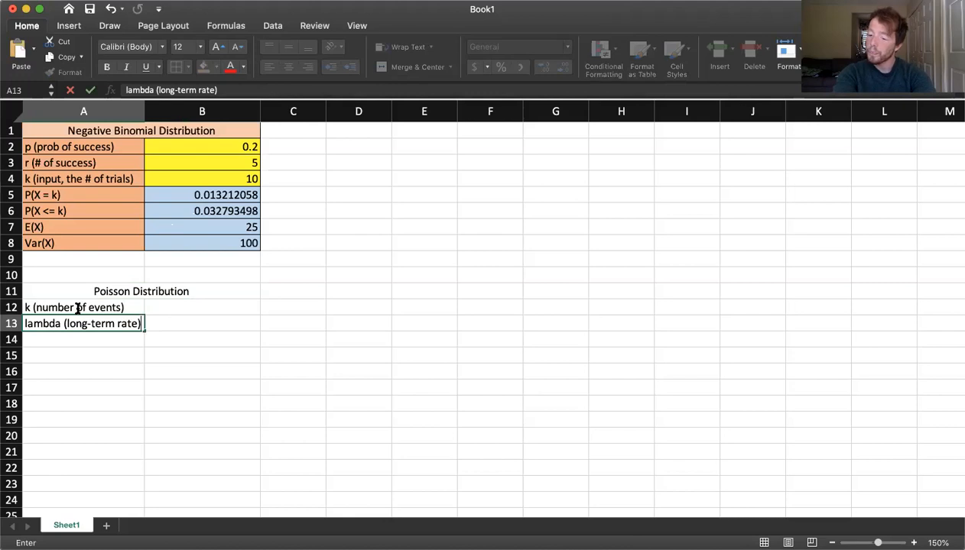
key("Return")
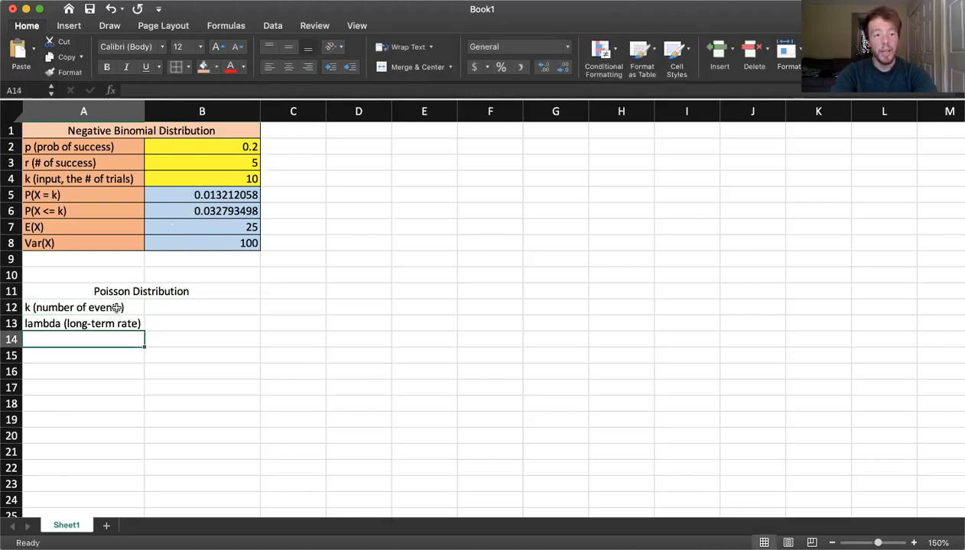
Step: Fill the Poisson input cells B12:B13 with yellow
left_click_drag(161, 306, 164, 322)
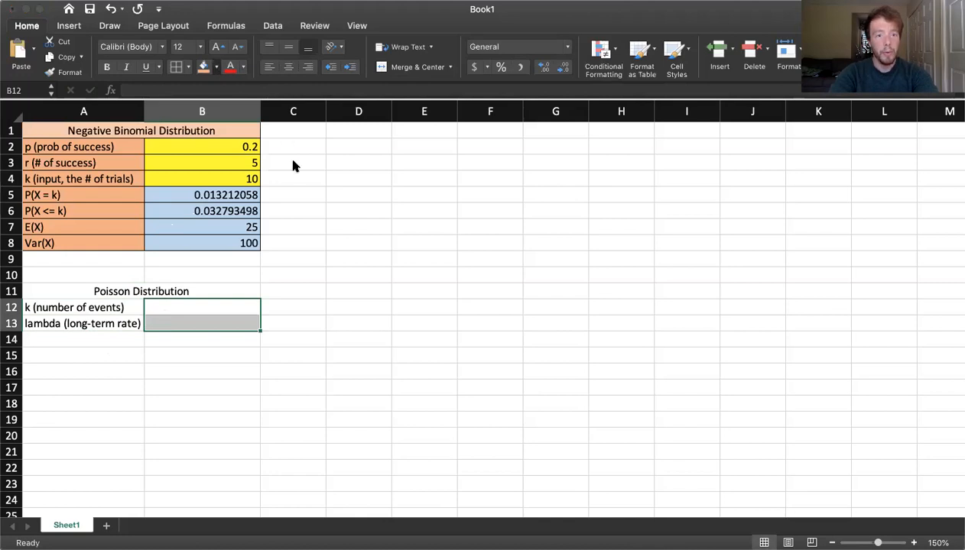
left_click(243, 221)
left_click(152, 375)
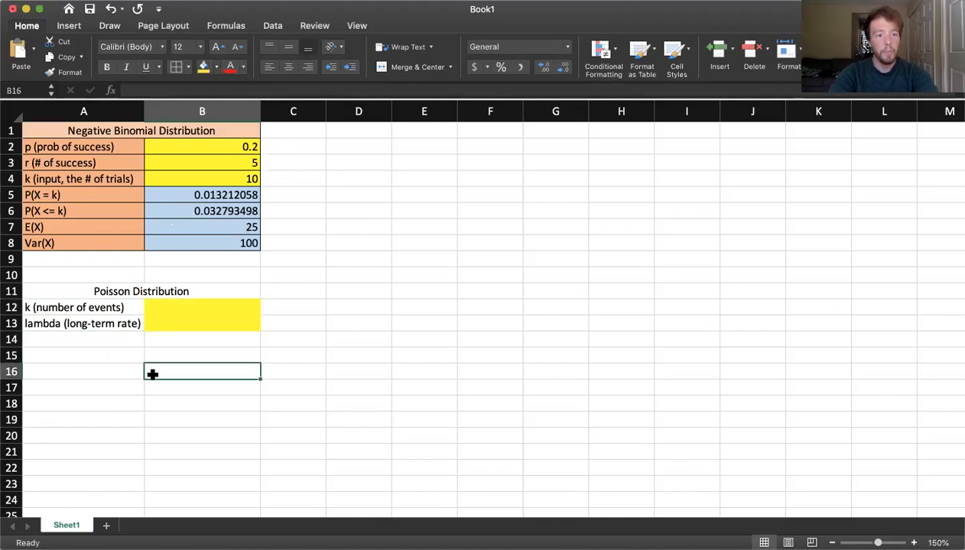
Step: Enter the Poisson output labels P(X = k), P(X <= k), E(X) and Var(X) in cells A14:A17
left_click(111, 341)
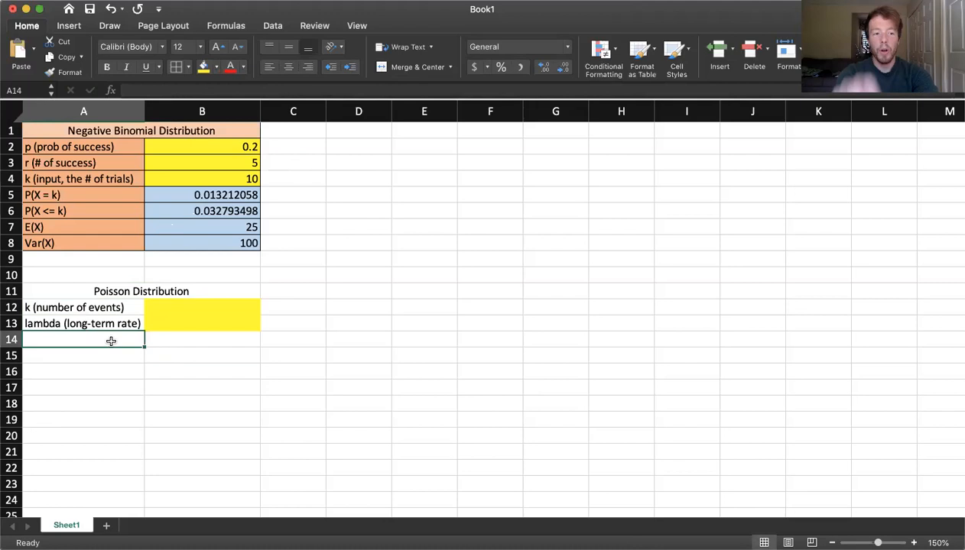
type("P(X = k)")
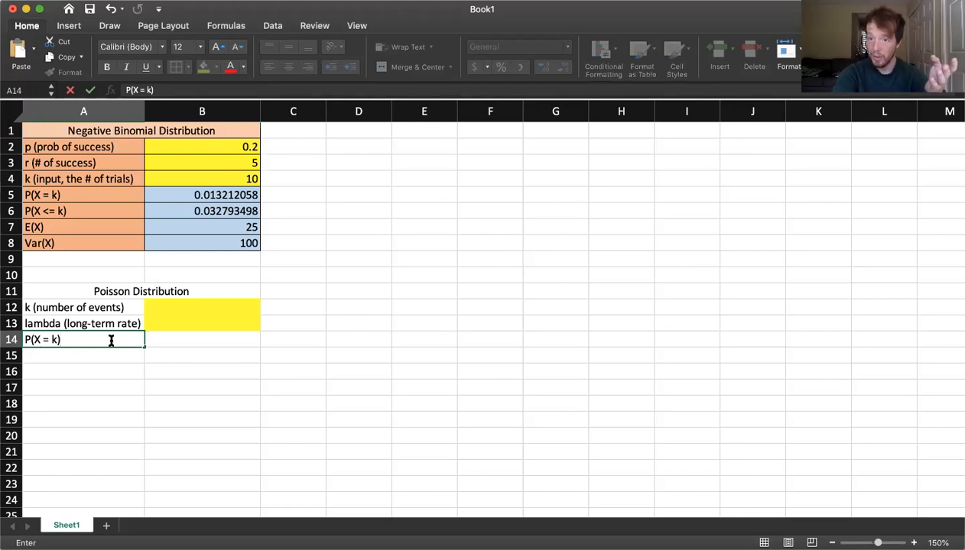
key("Return")
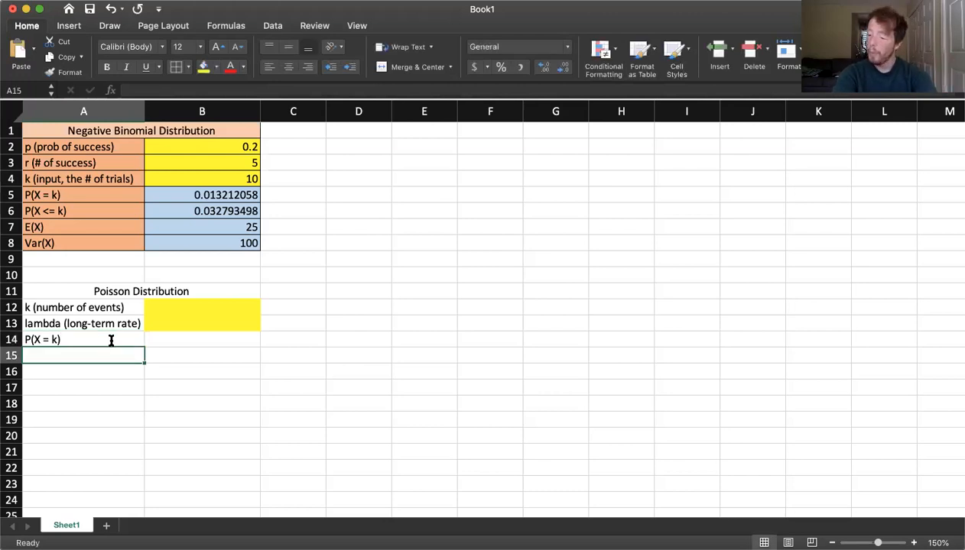
type("P(X <")
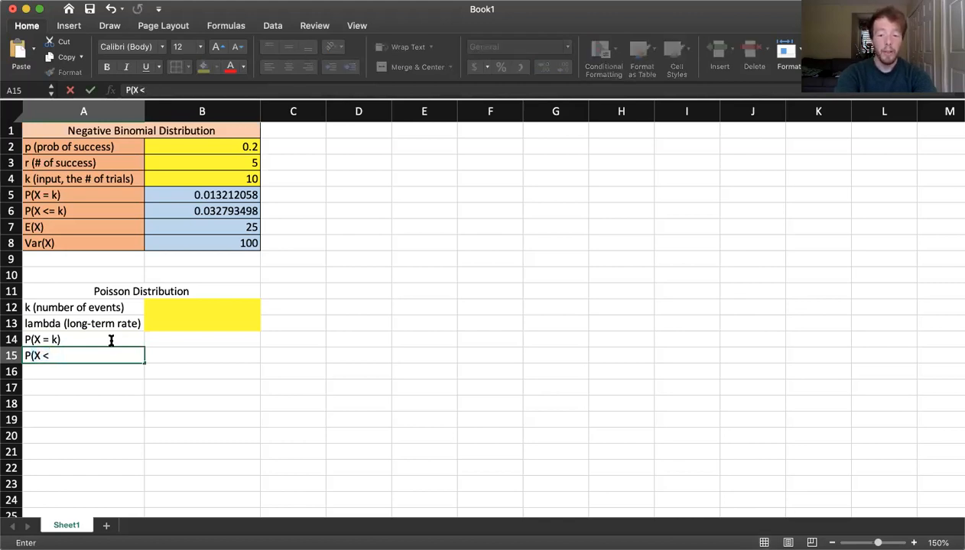
type("= k)")
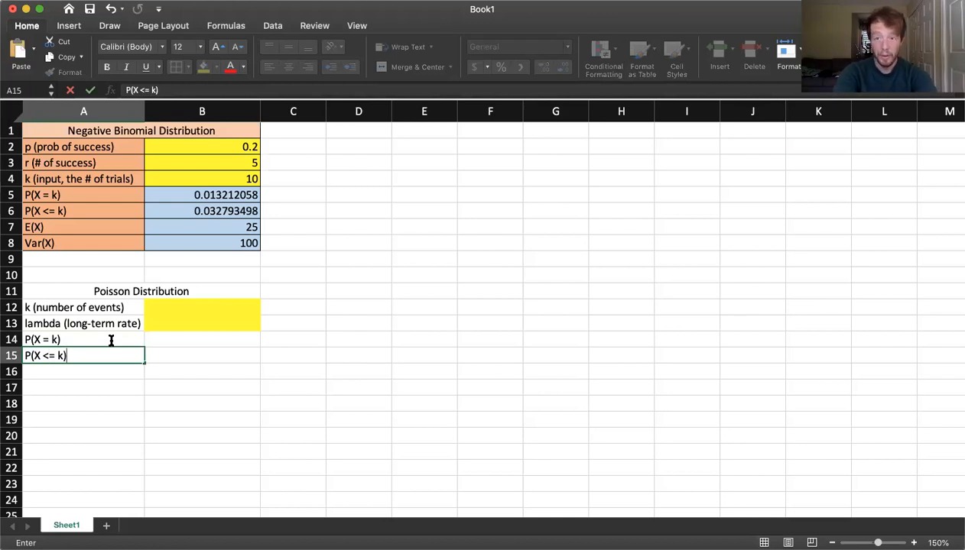
key("Return")
type("E(X)")
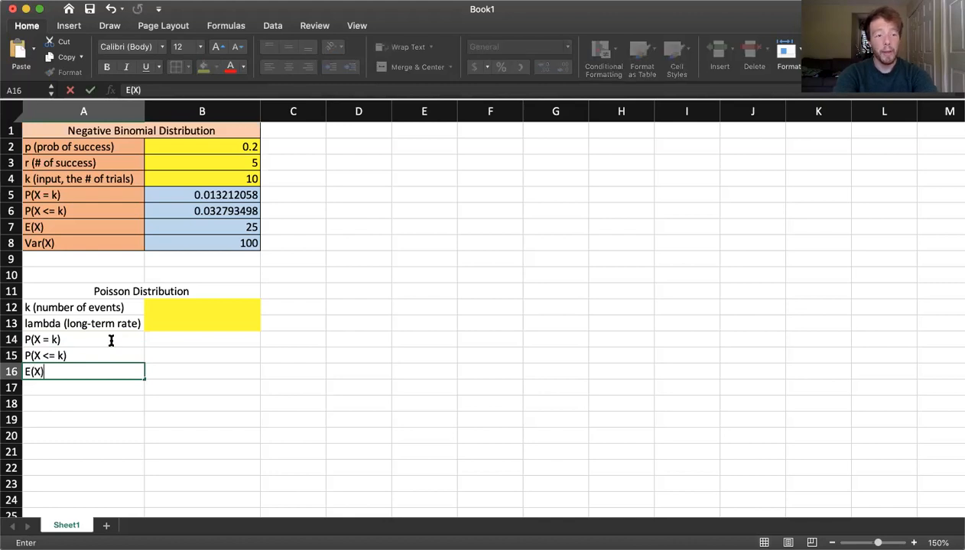
key("Return")
type("V")
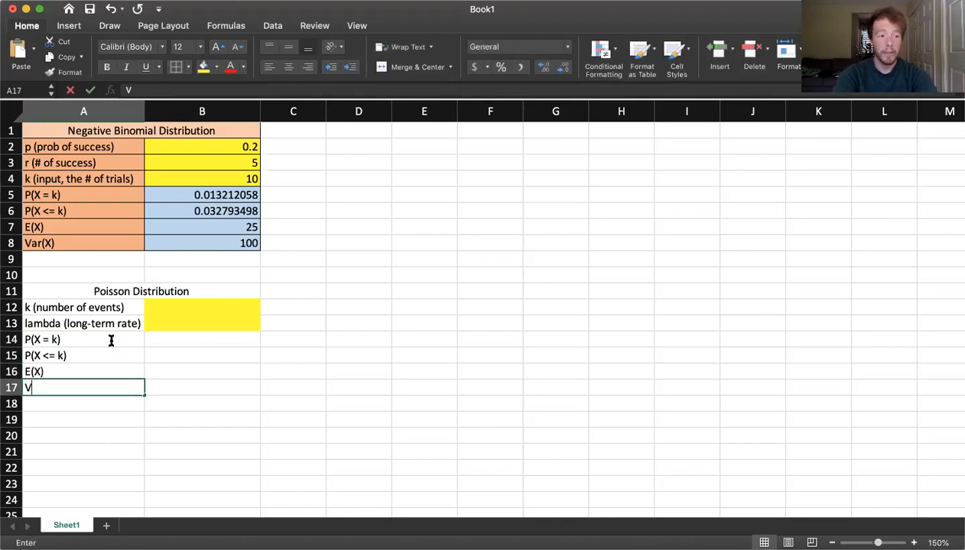
type("ar(X)")
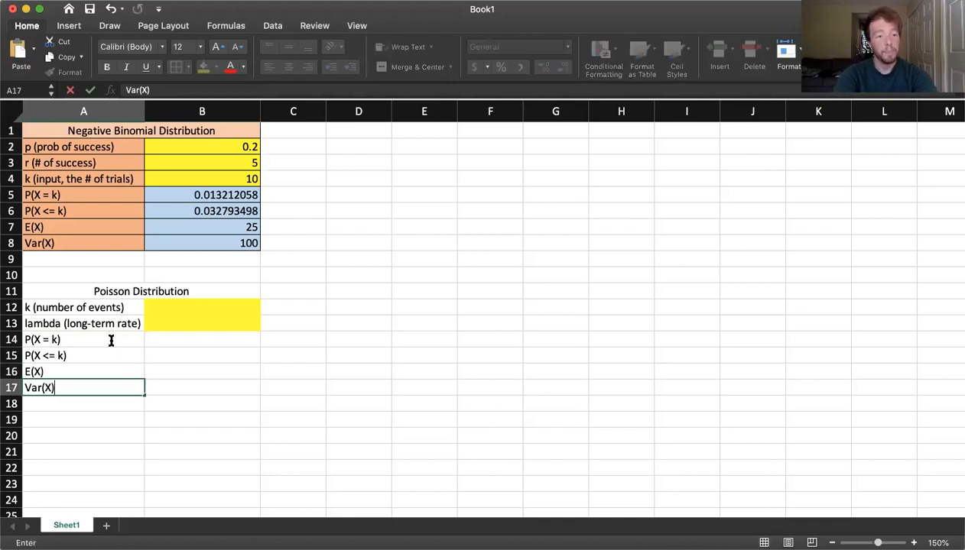
key("Return")
Step: Enter the Poisson probability mass formula =POISSON.DIST(B12,B13,0) in B14 for P(X = k)
left_click(181, 339)
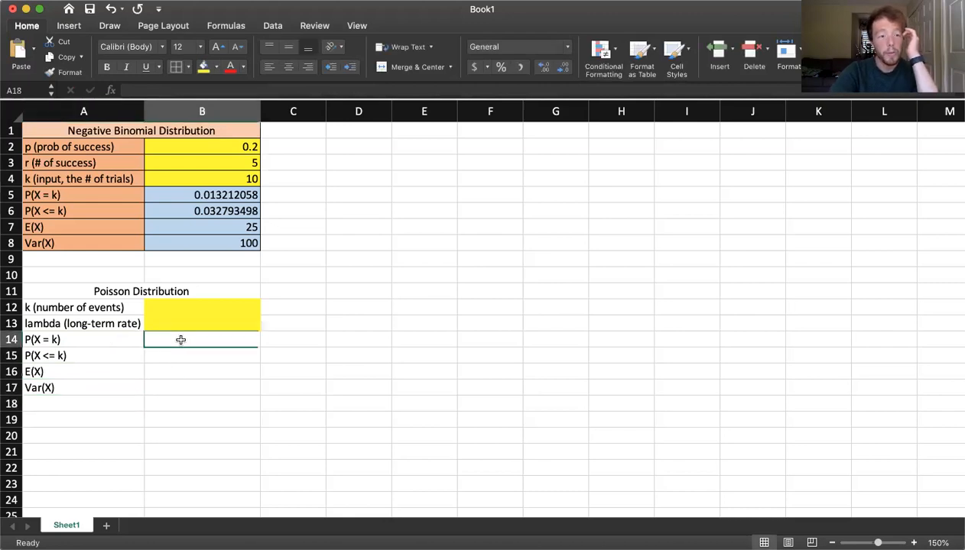
type("=")
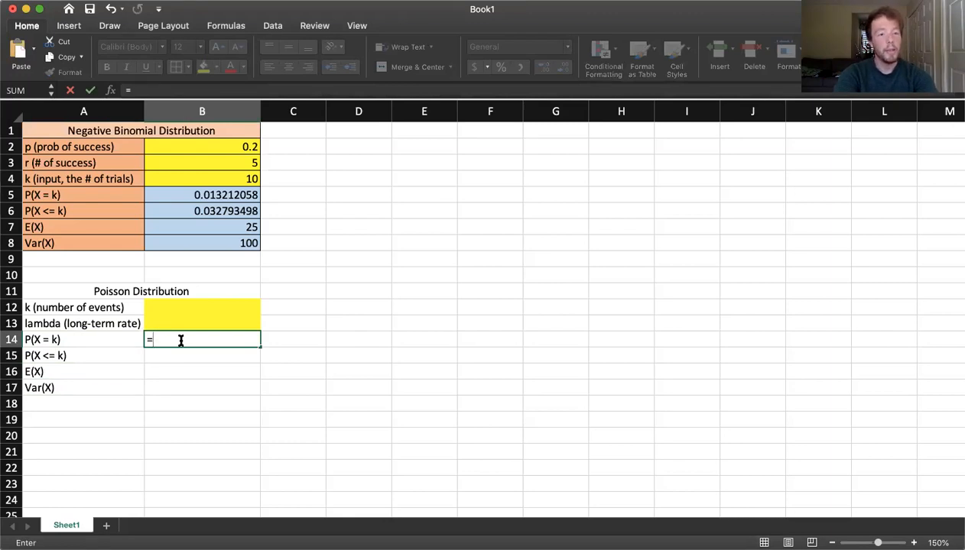
type("POISS")
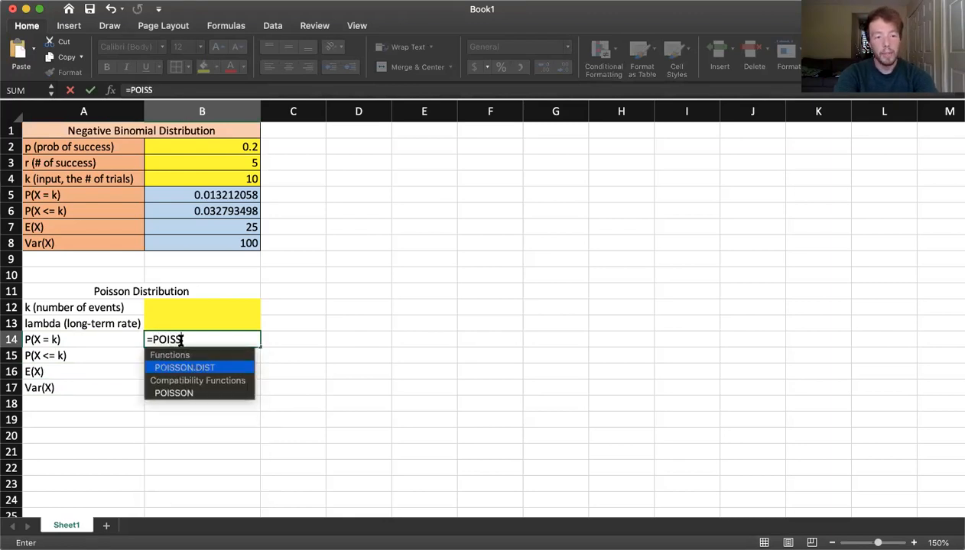
type("ON.DIST(")
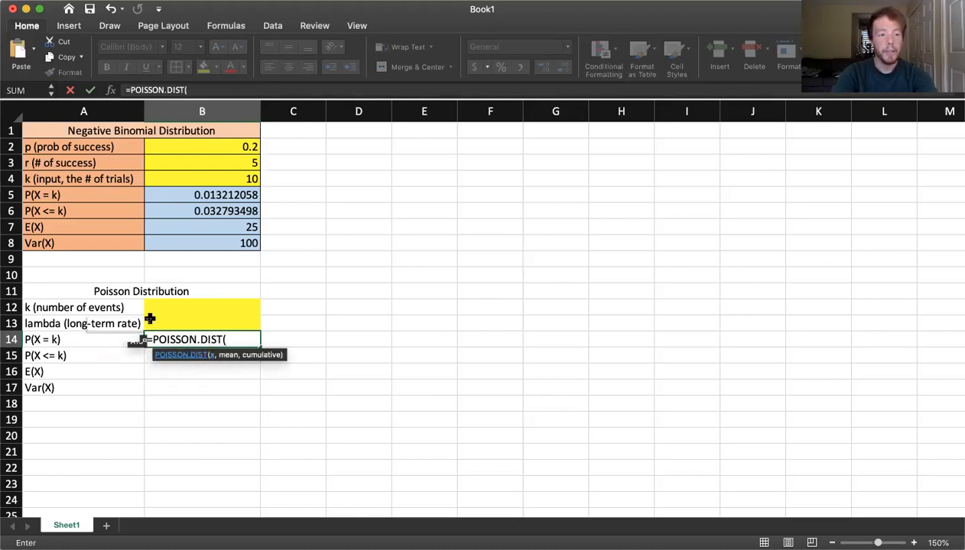
left_click(191, 306)
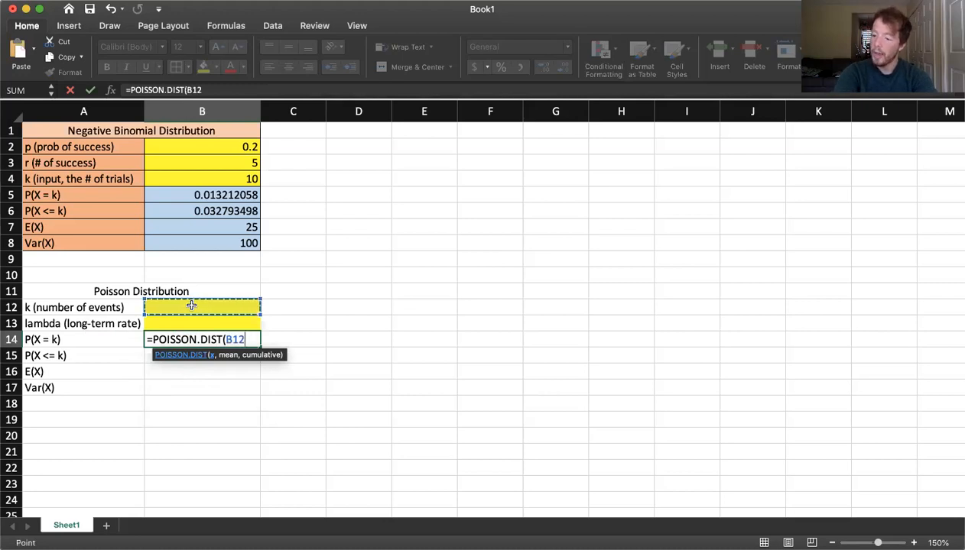
type(",")
left_click(199, 321)
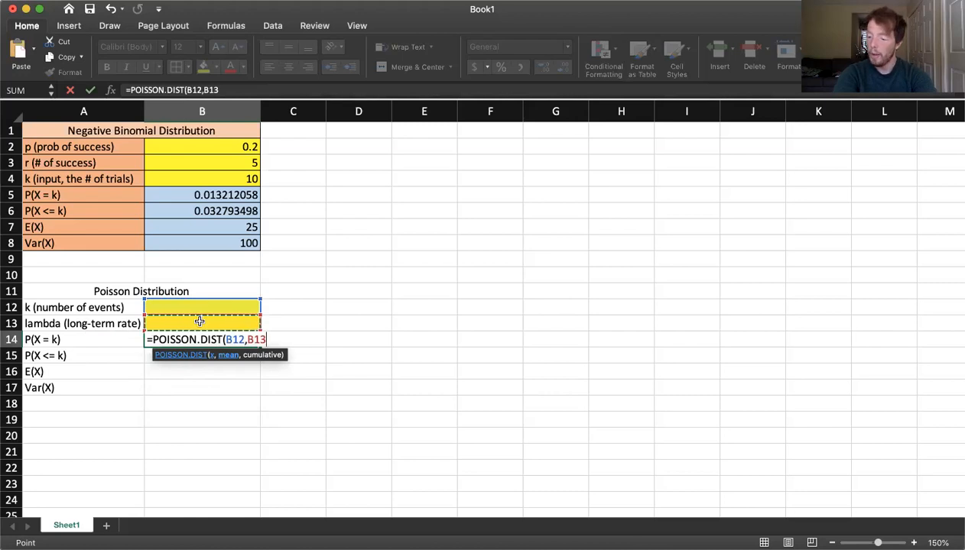
type(",")
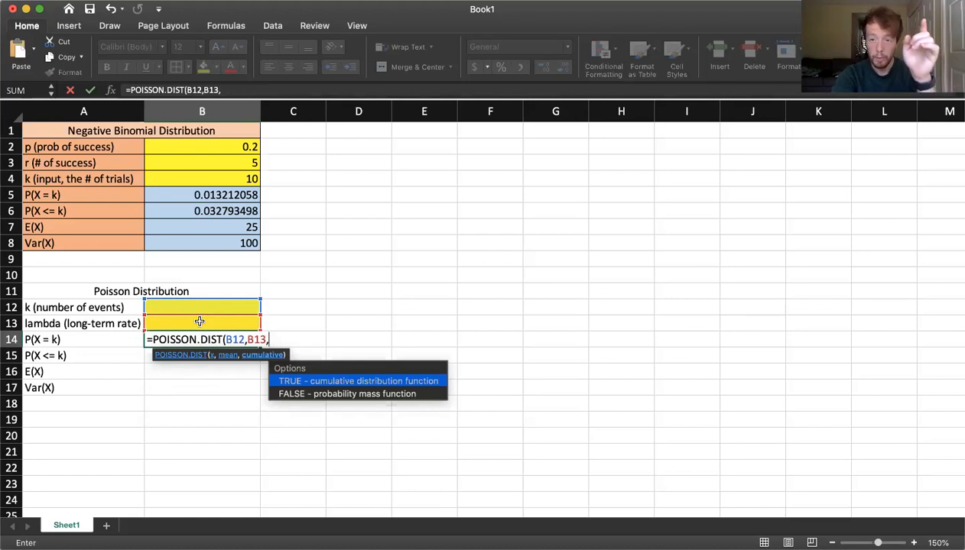
type("0)")
key("Return")
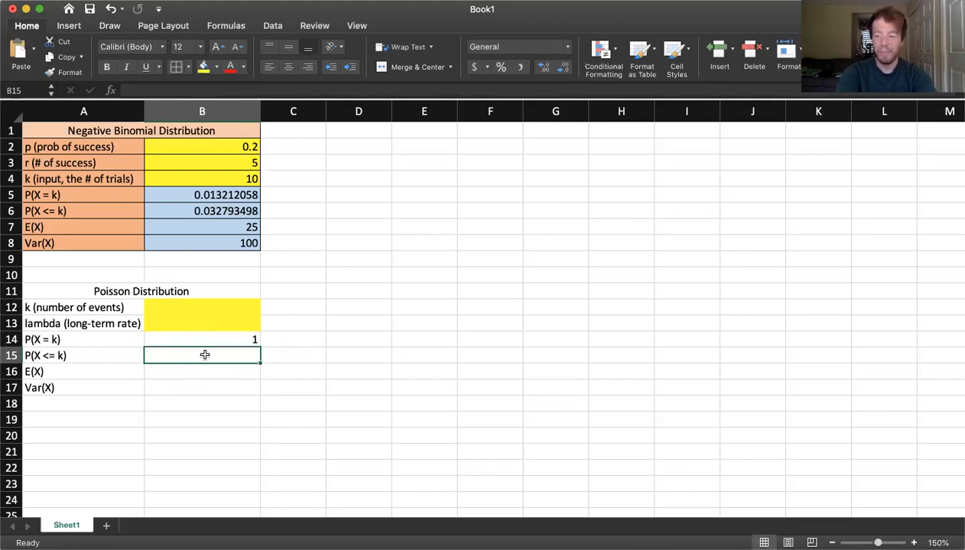
Step: Enter the cumulative Poisson formula =POISSON.DIST(B12,B13,1) in B15 for P(X <= k)
type("=")
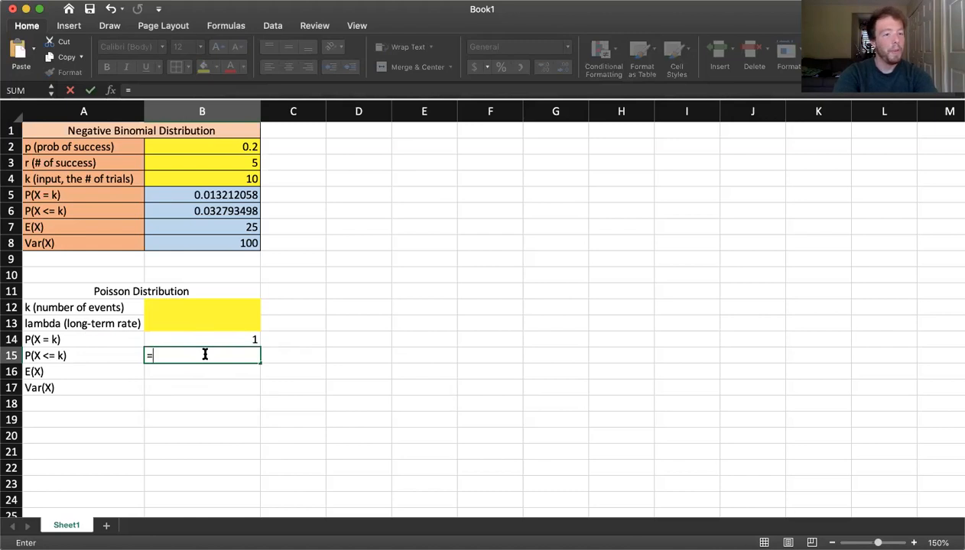
type("poss")
key("BackSpace")
key("BackSpace")
key("Tab")
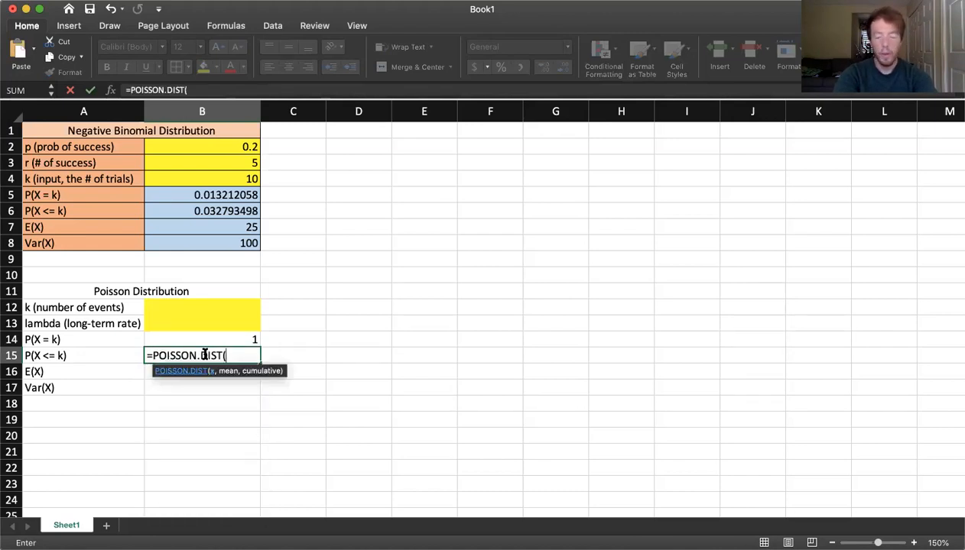
left_click(197, 306)
type(",")
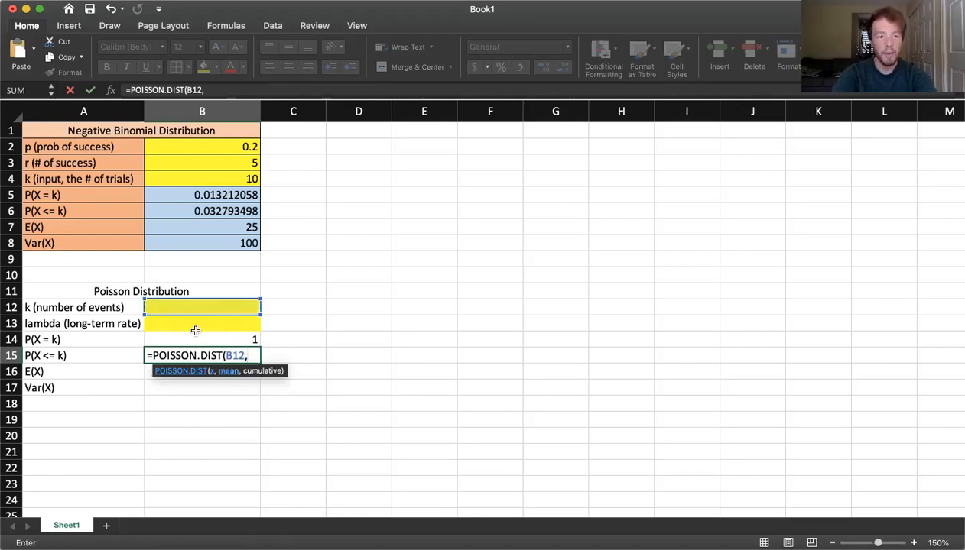
left_click(199, 323)
type(",1)")
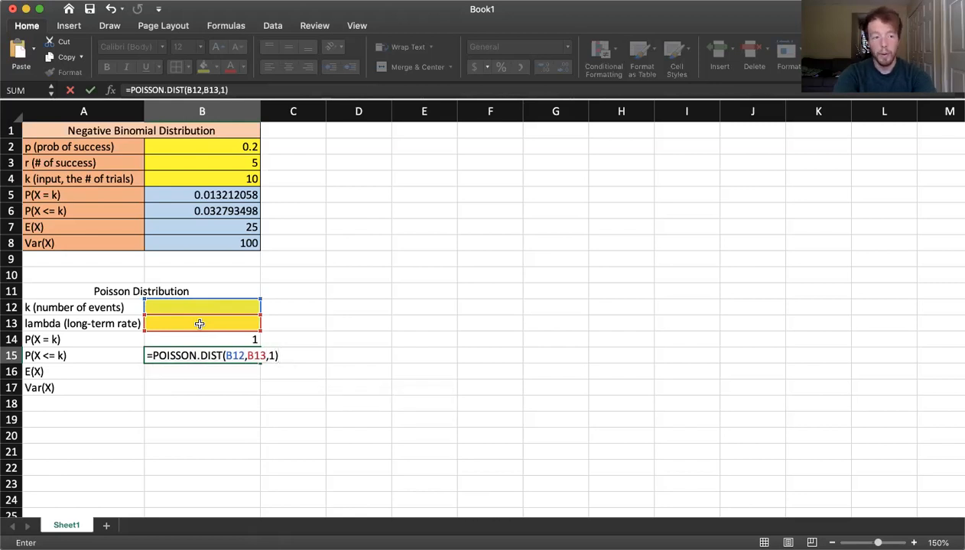
key("Return")
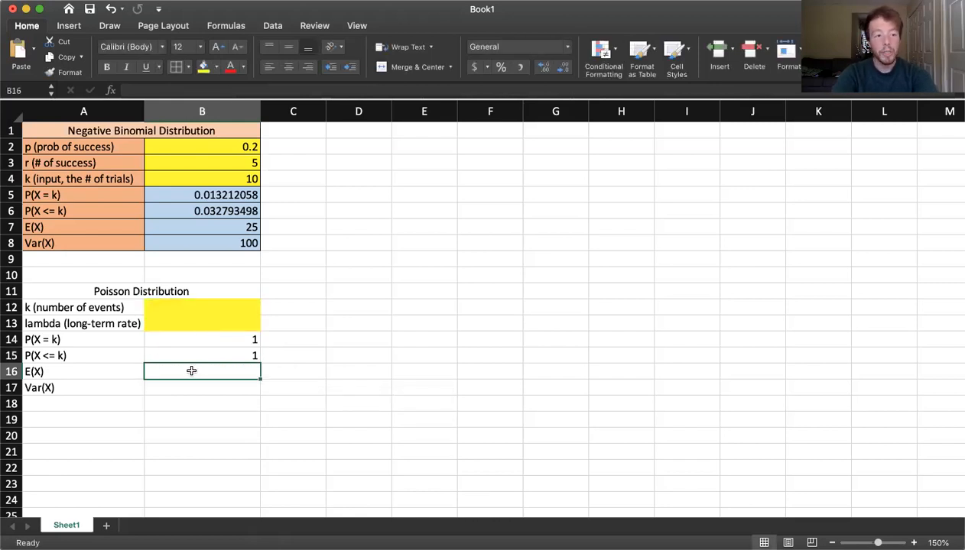
Step: Enter the formula =B13 for both E(X) in B16 and Var(X) in B17
type("=")
left_click(199, 321)
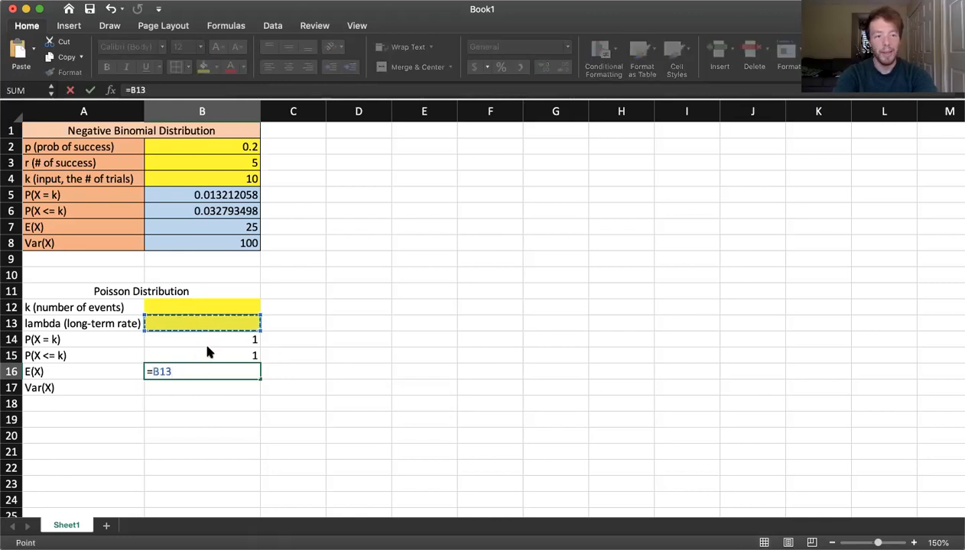
key("Return")
type("=")
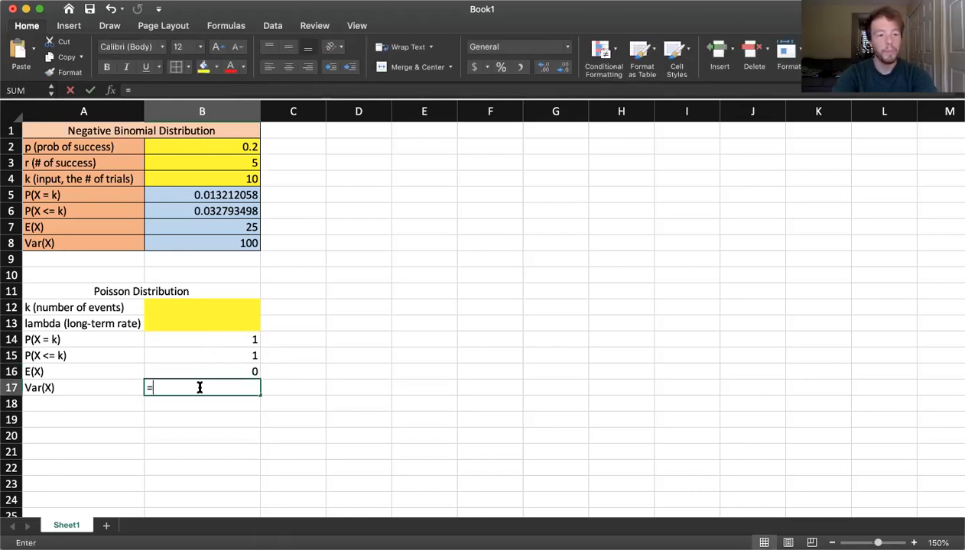
left_click(193, 324)
key("Return")
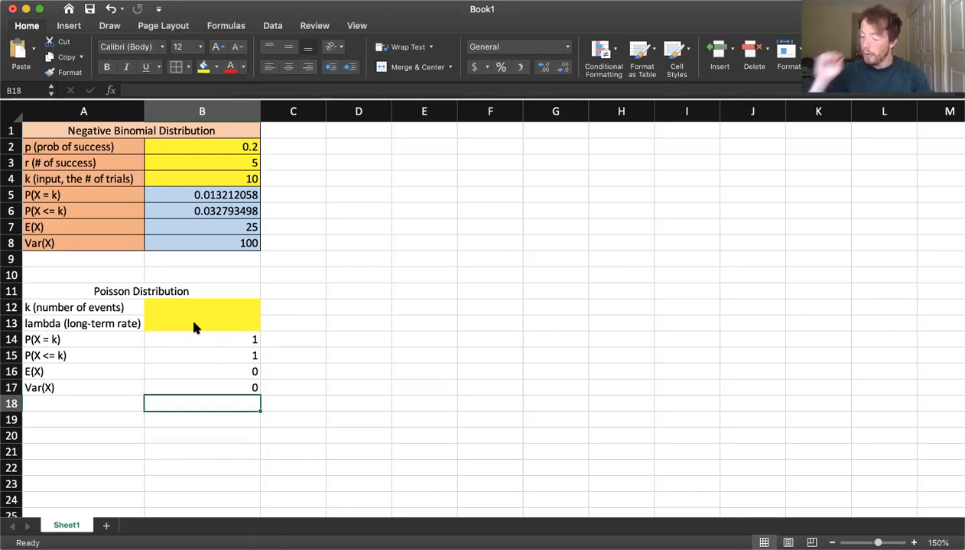
Step: Set the Poisson inputs to lambda 4.4 in B13 and k 4 in B12, and check the P(X = k) result
left_click(189, 327)
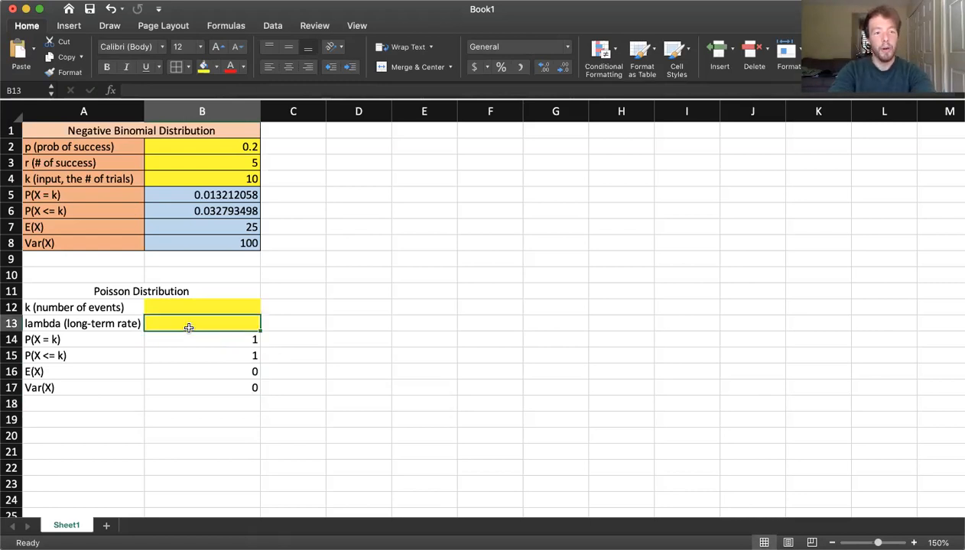
type("4.4")
key("Return")
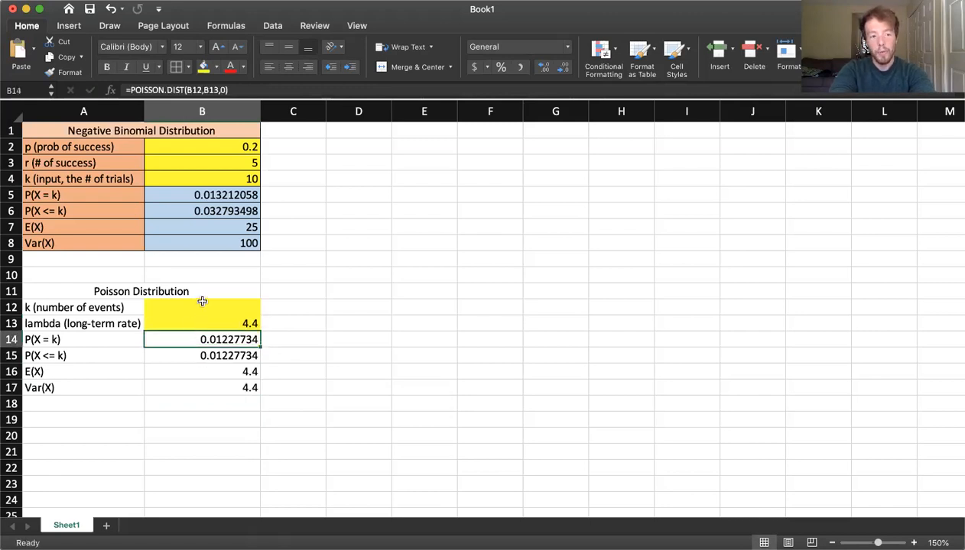
left_click(201, 302)
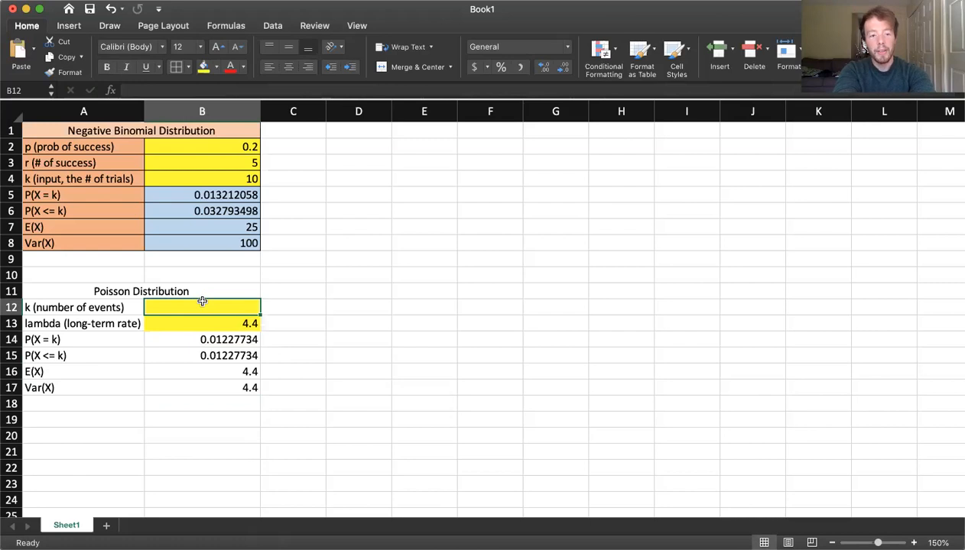
type("4")
key("Return")
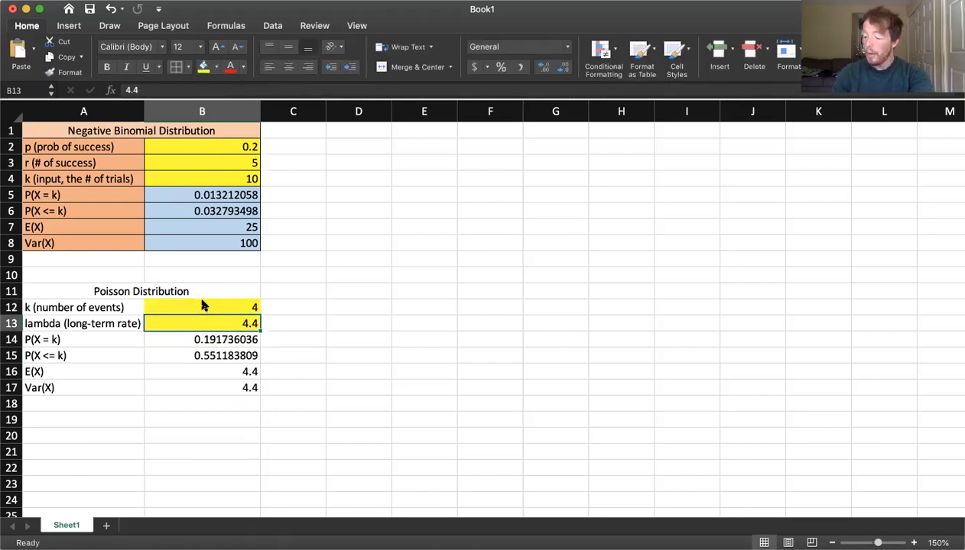
left_click(79, 340)
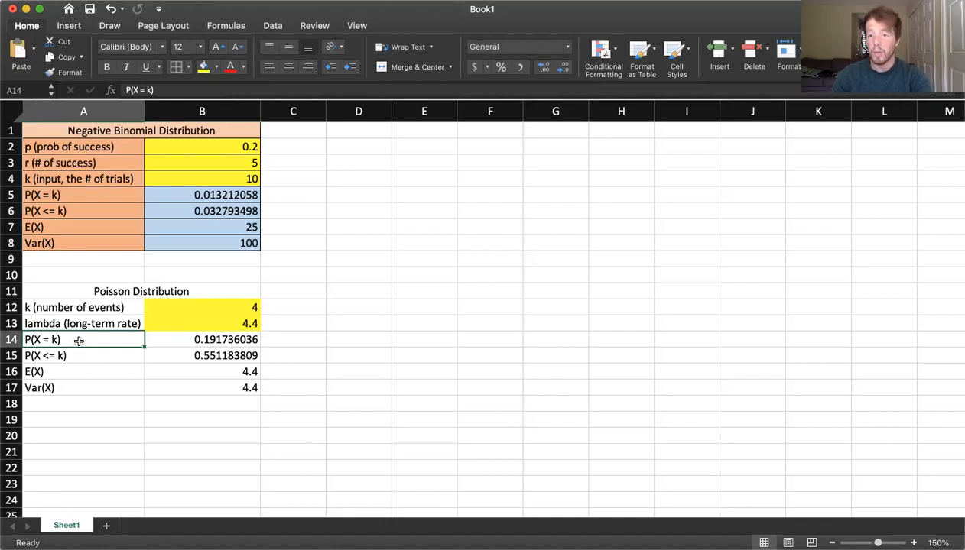
left_click(229, 335)
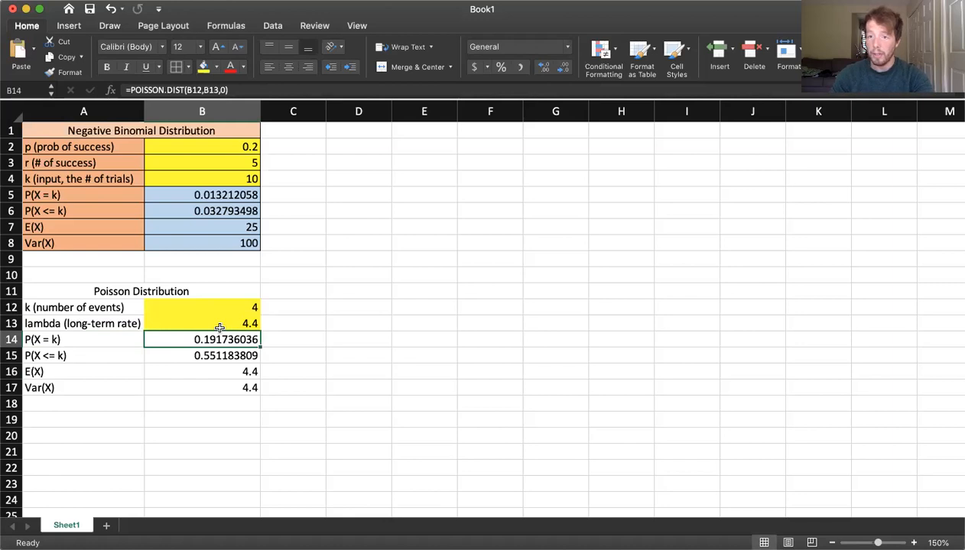
Step: Fill the Poisson result cells B14:B17 with blue
left_click(100, 284)
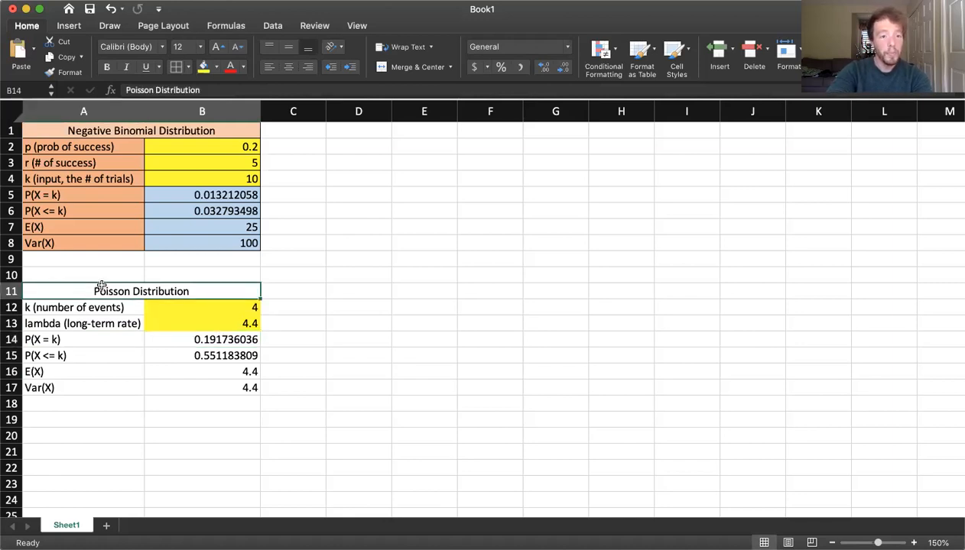
left_click(218, 339)
left_click_drag(217, 339, 256, 388)
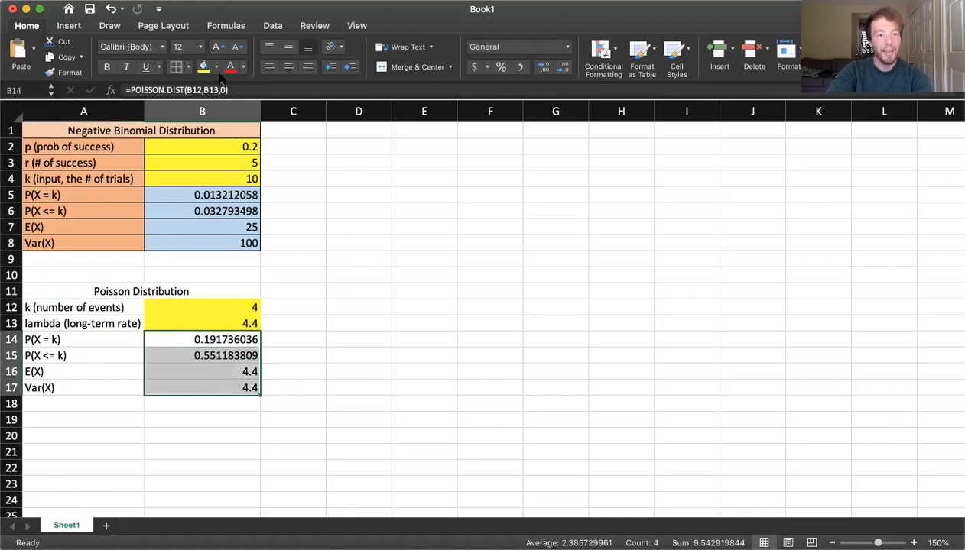
key("super+z")
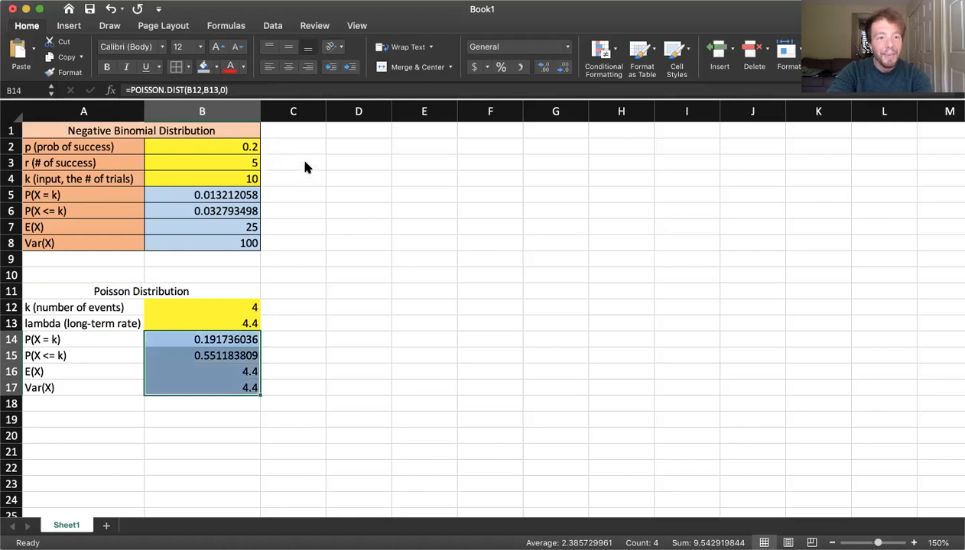
Step: Fill the Poisson labels A12:A17 with orange and the Poisson Distribution title in row 11 with light orange, matching the table above
left_click(63, 339)
left_click_drag(90, 307, 78, 382)
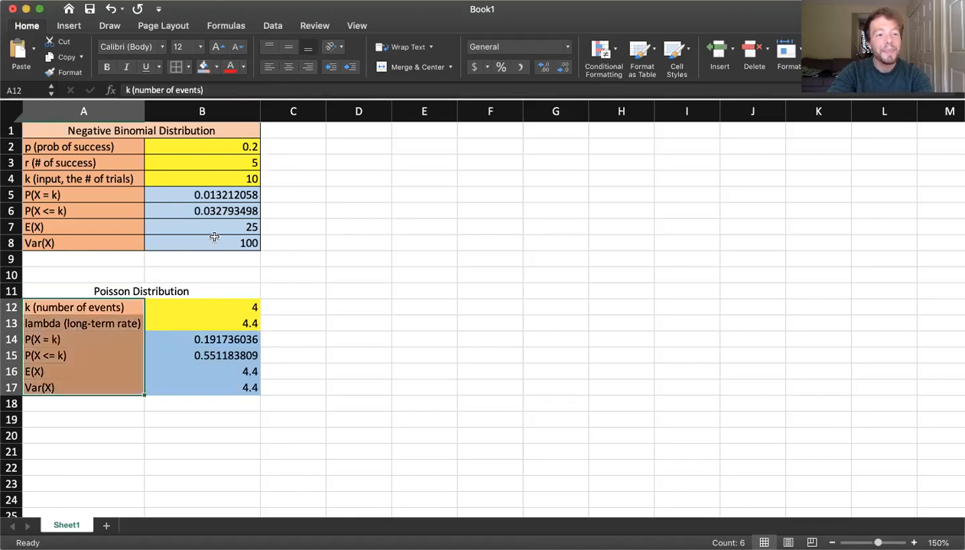
left_click(142, 291)
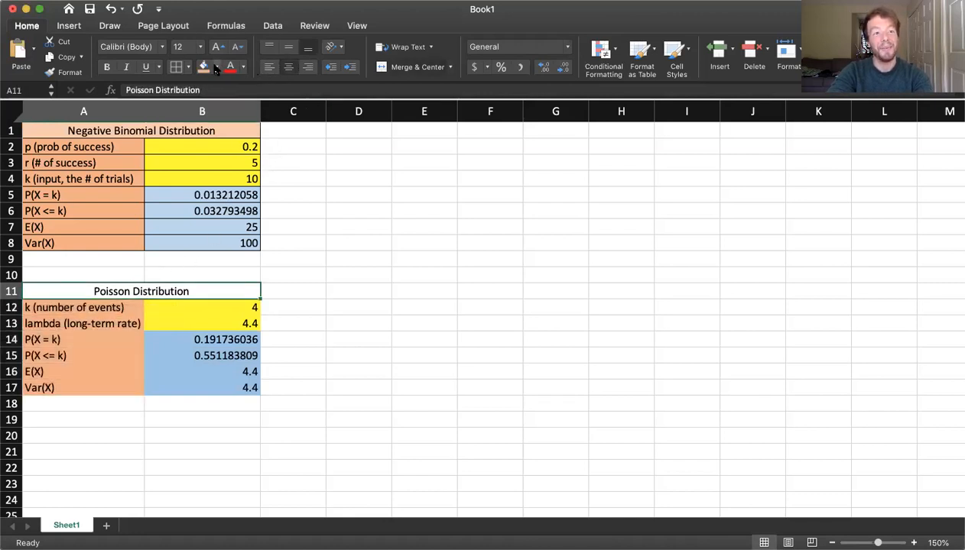
left_click(267, 153)
left_click(332, 290)
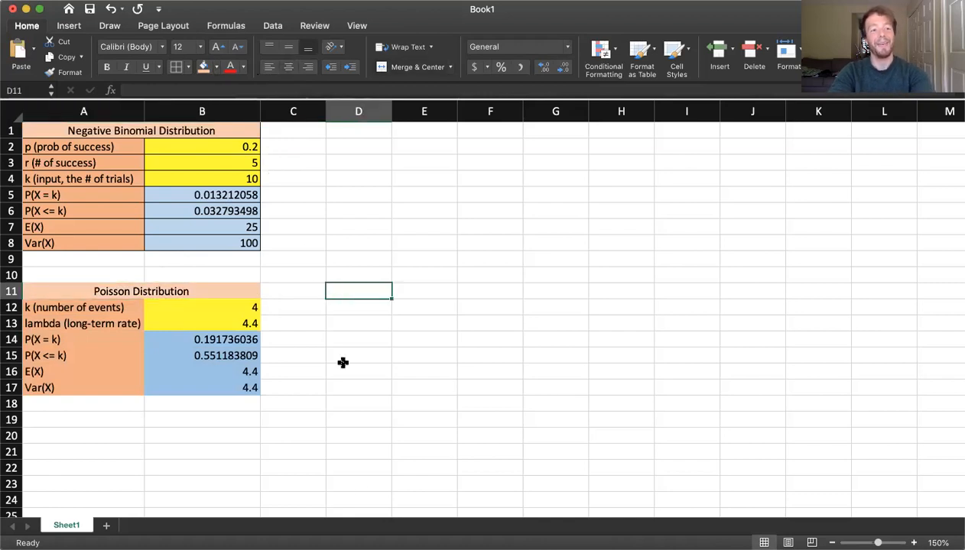
Step: Apply all borders to the Poisson Distribution table in A11:B17
left_click(77, 289)
left_click_drag(104, 307, 177, 386)
left_click(176, 67)
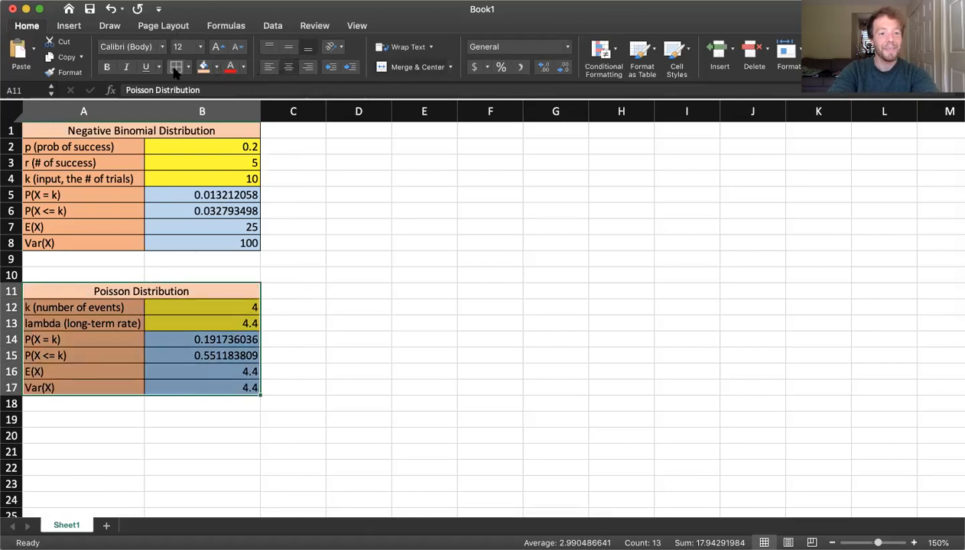
left_click(120, 441)
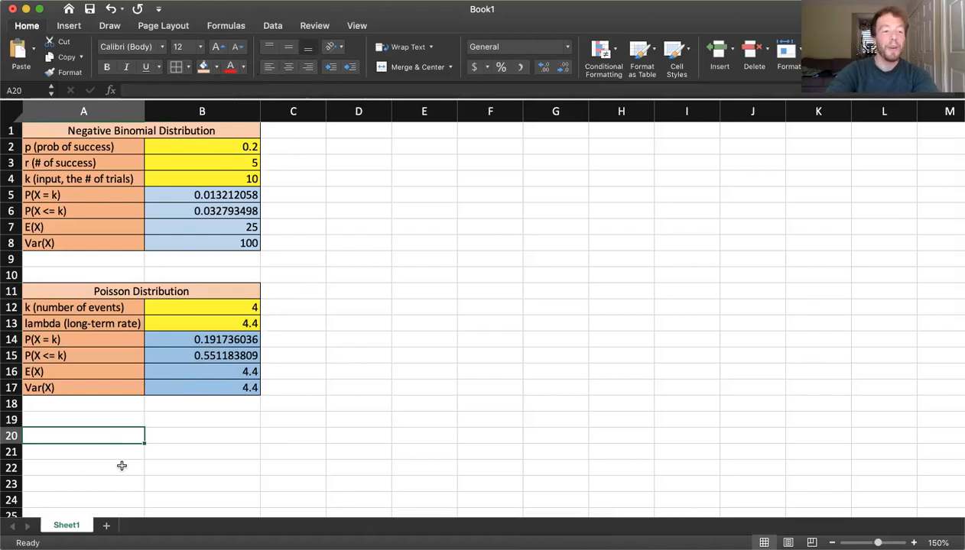
Step: Merge and center A20:B20 and enter the title "Binomial Distribution"
scroll(104, 420, "down", 2)
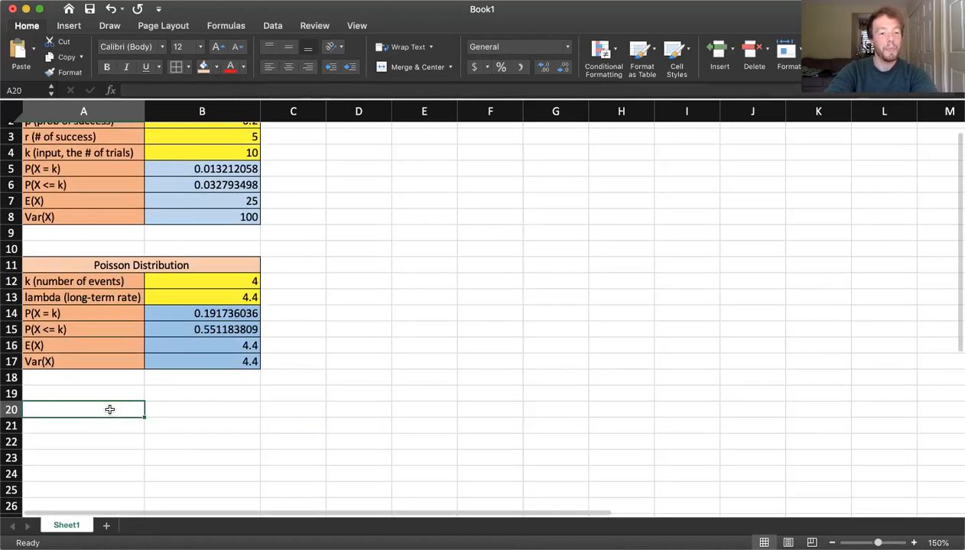
left_click_drag(109, 405, 182, 409)
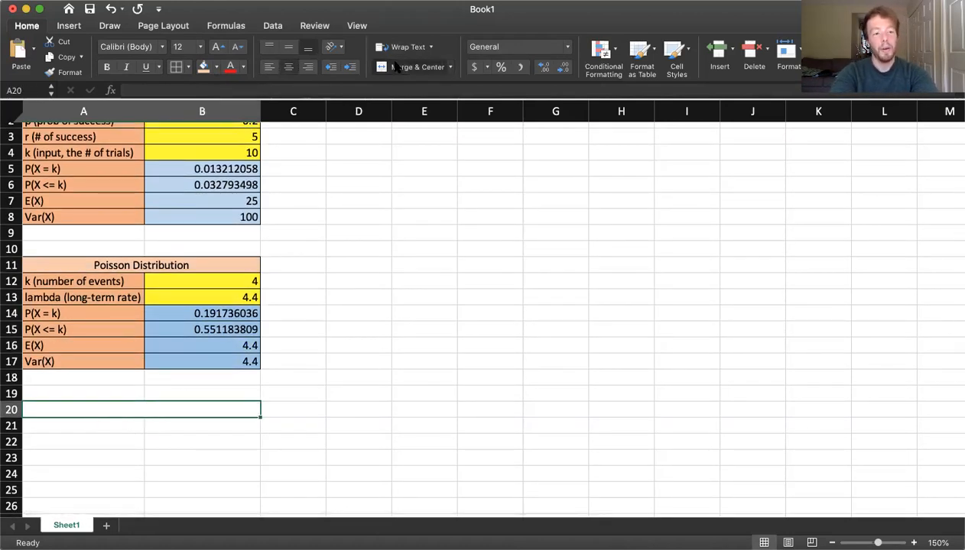
type("Binomi")
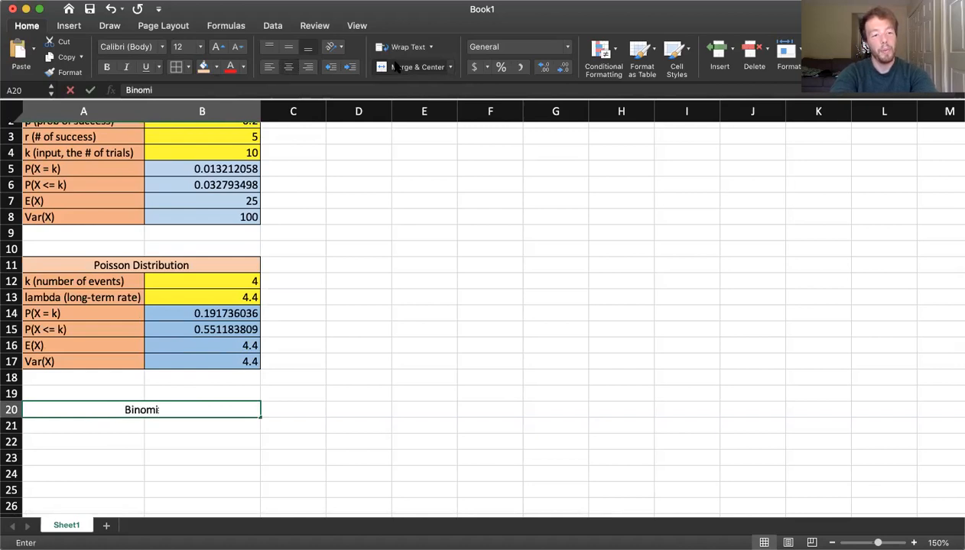
type("al Distribution")
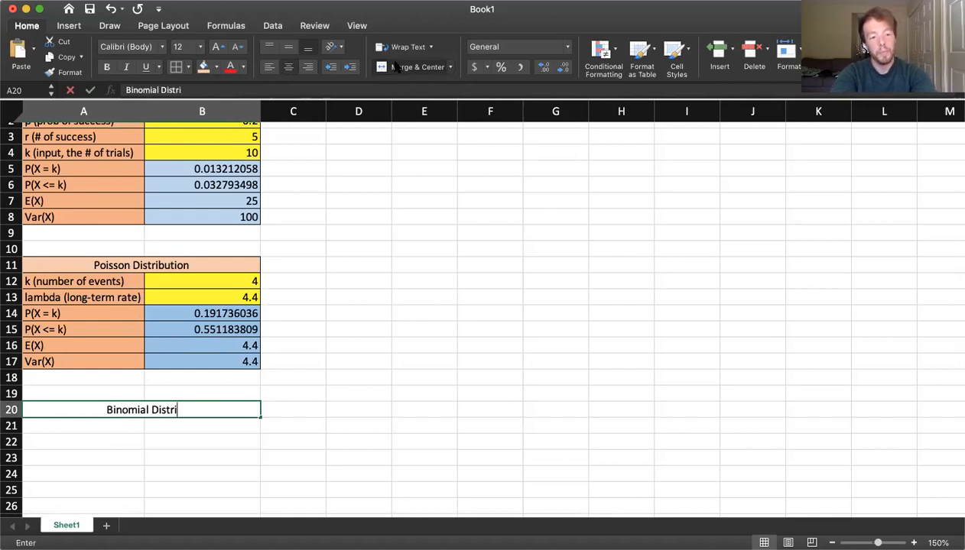
key("Return")
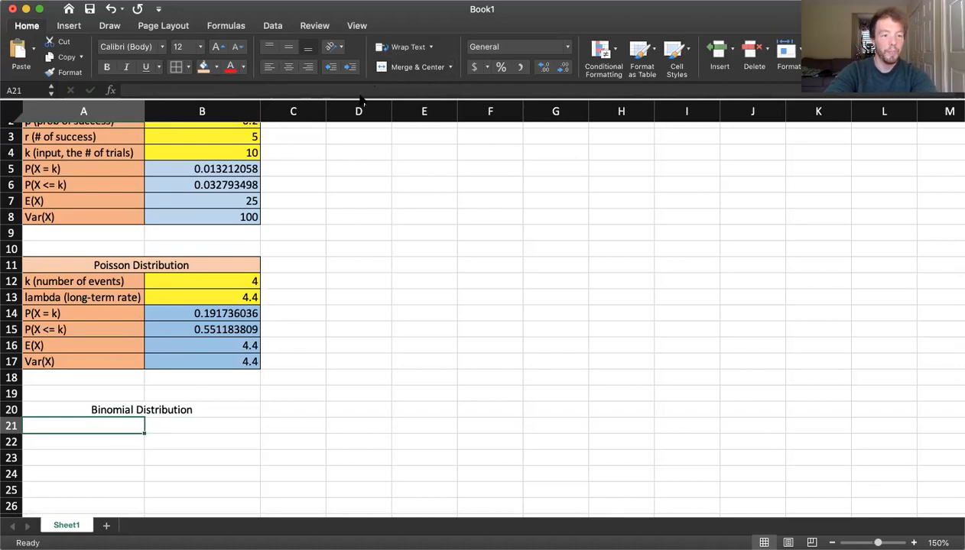
Step: Enter the binomial input labels "k (number of success)", "n (number of trials)" and "p (prob of success)" in A21:A23
scroll(124, 421, "down", 4)
scroll(125, 421, "down", 1)
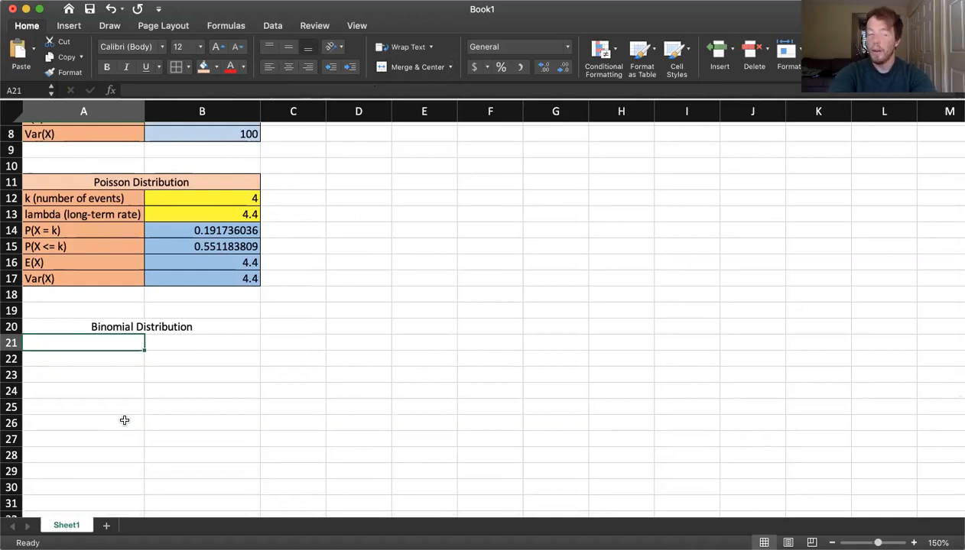
type("k (")
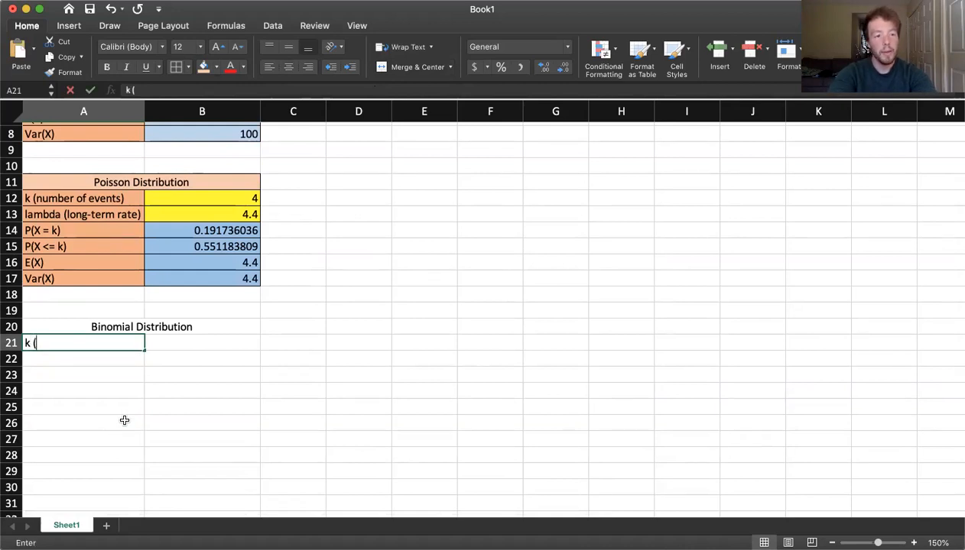
type("number of success)")
key("Return")
type("n (number of trials)")
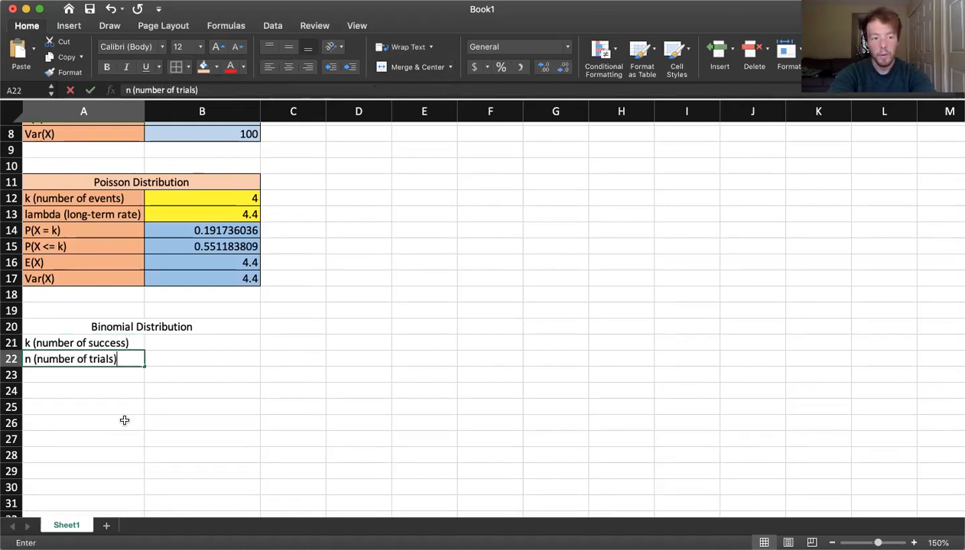
key("Return")
type("p (proba")
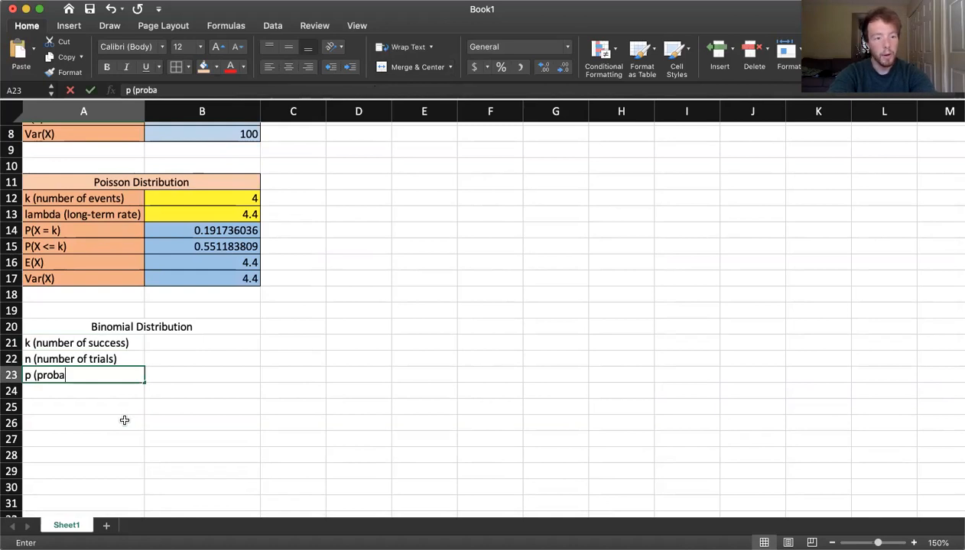
key("BackSpace")
type("of success)")
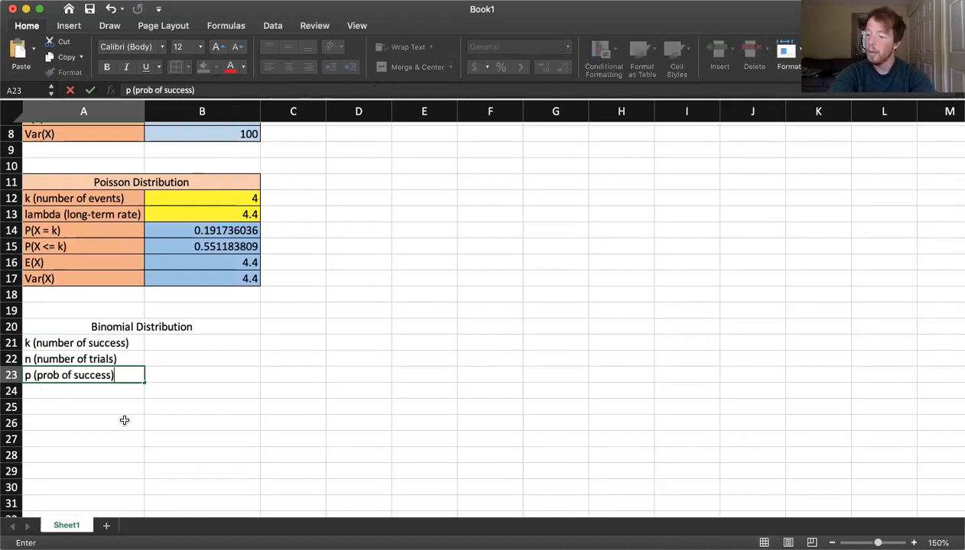
key("Return")
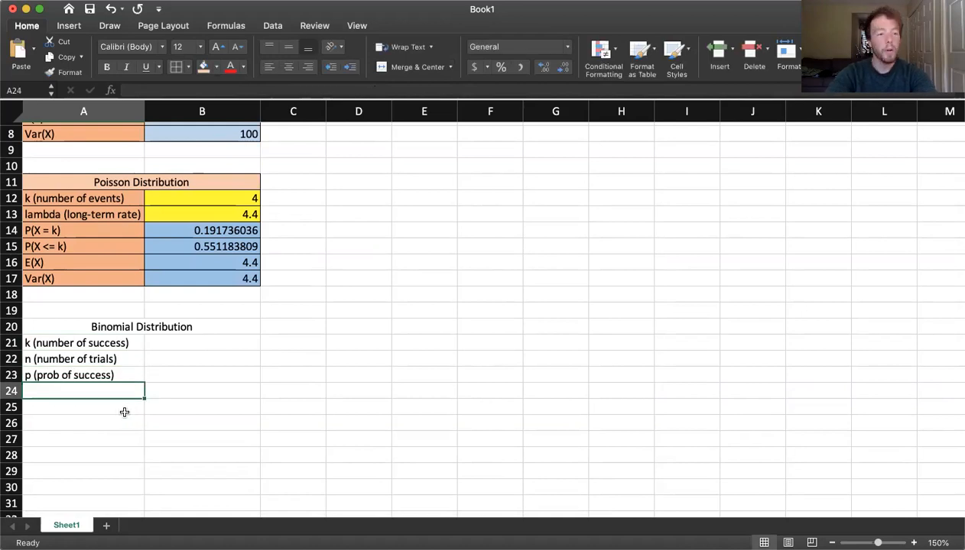
Step: Fill the binomial input cells B21:B23 with yellow
left_click_drag(179, 338, 179, 377)
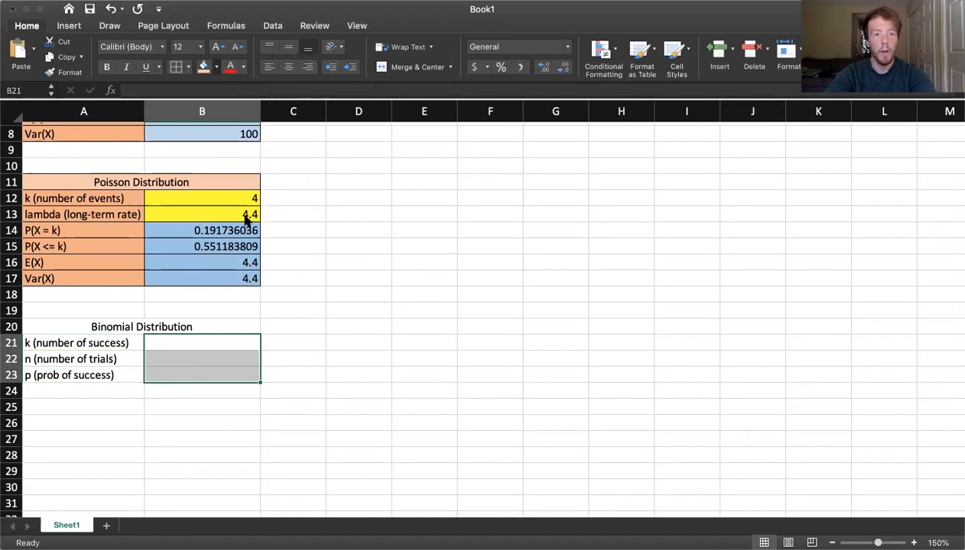
scroll(239, 406, "up", 5)
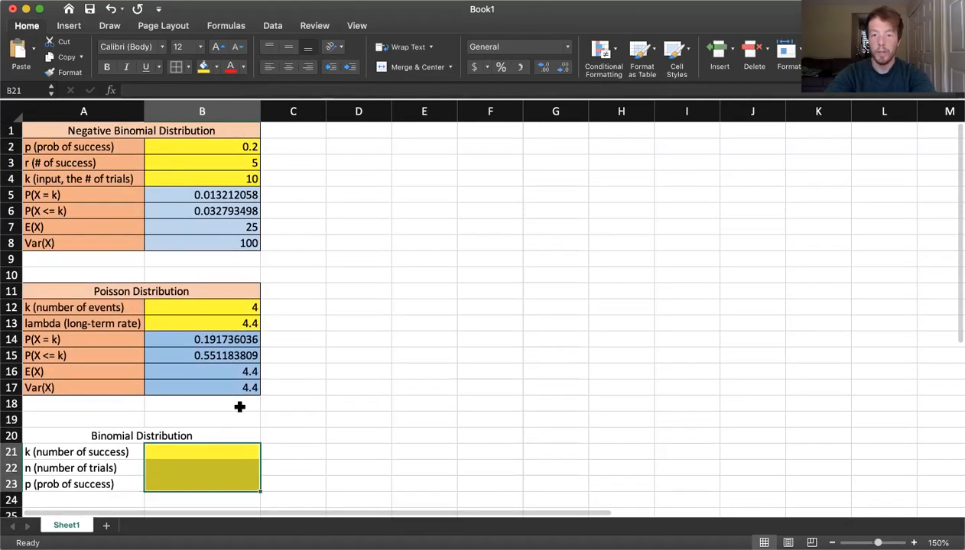
scroll(239, 407, "down", 5)
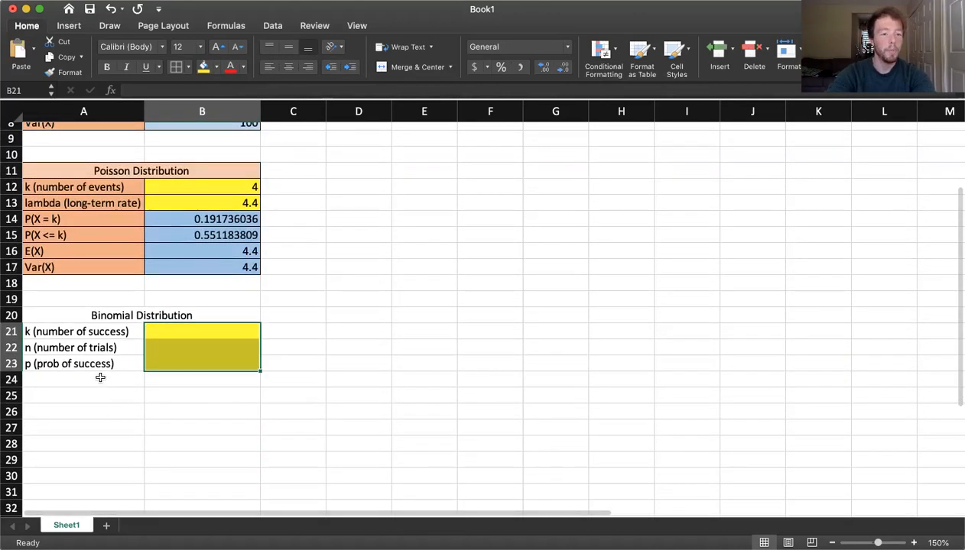
Step: Enter the binomial result labels "P(X = k)", "P(X <= k)", "E(X)" and "Var(X)" in A24:A27
left_click(127, 374)
type("P(")
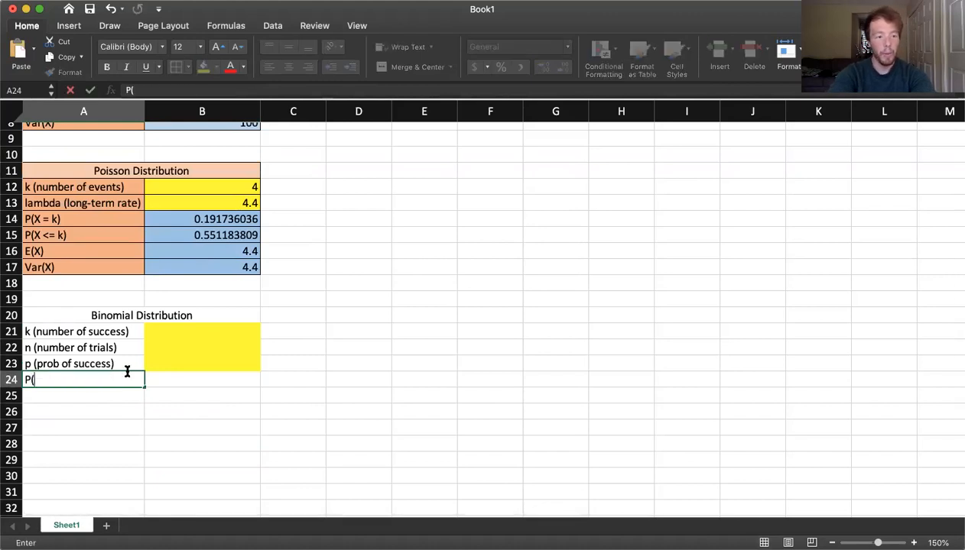
type("X = k)")
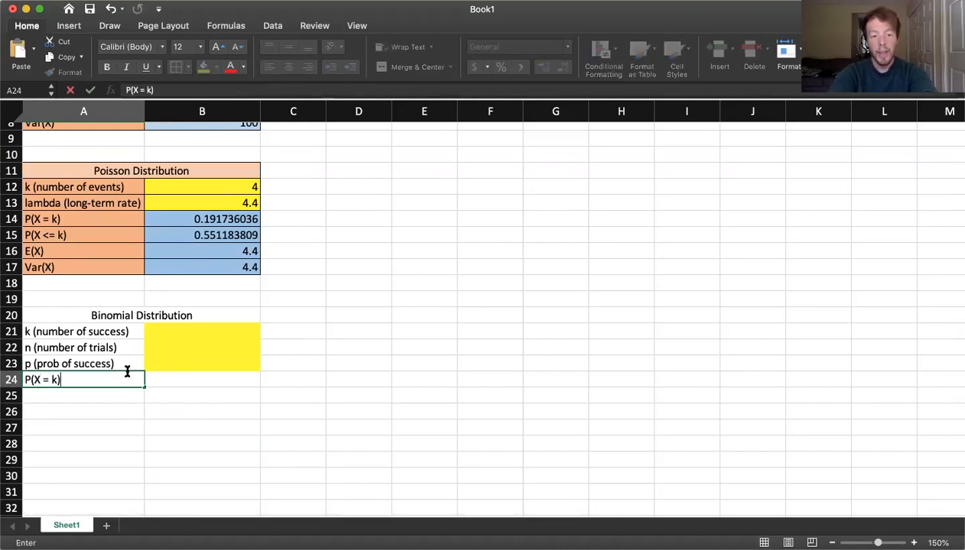
key("Return")
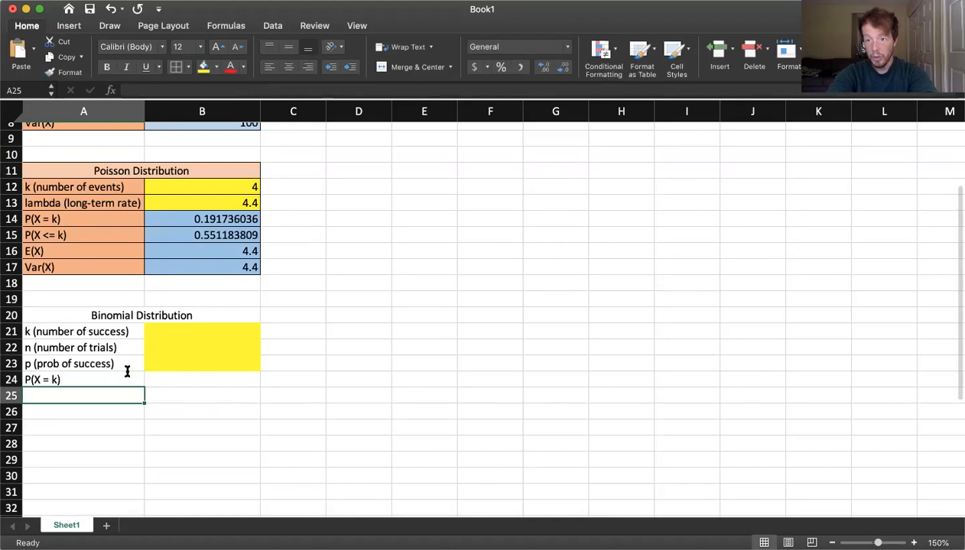
type("P(X <= k)")
key("Return")
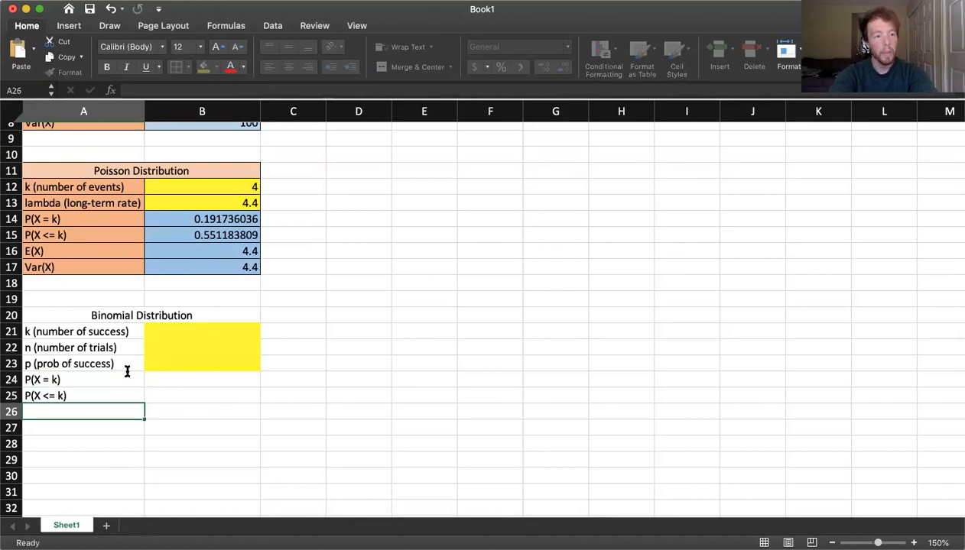
type("E(X)")
key("Return")
type("V")
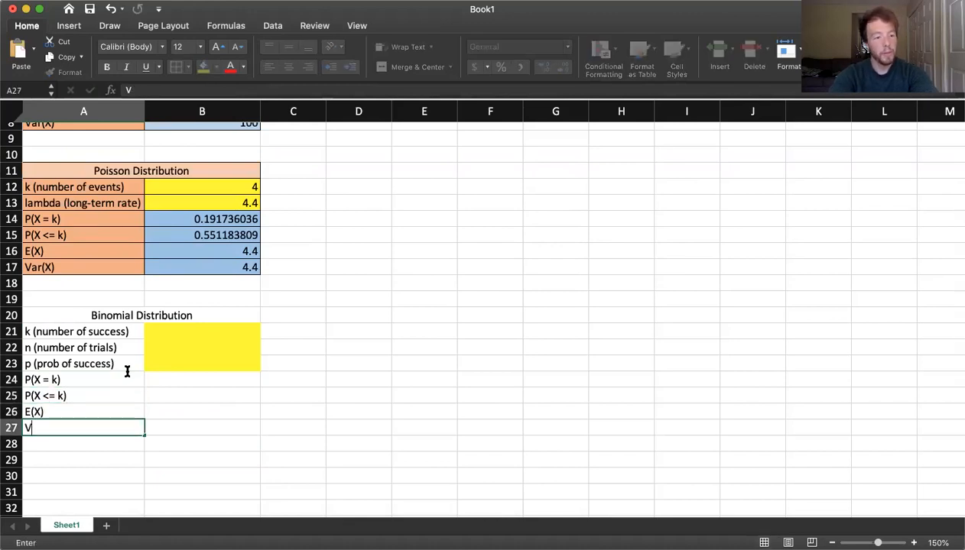
type("ar(X)")
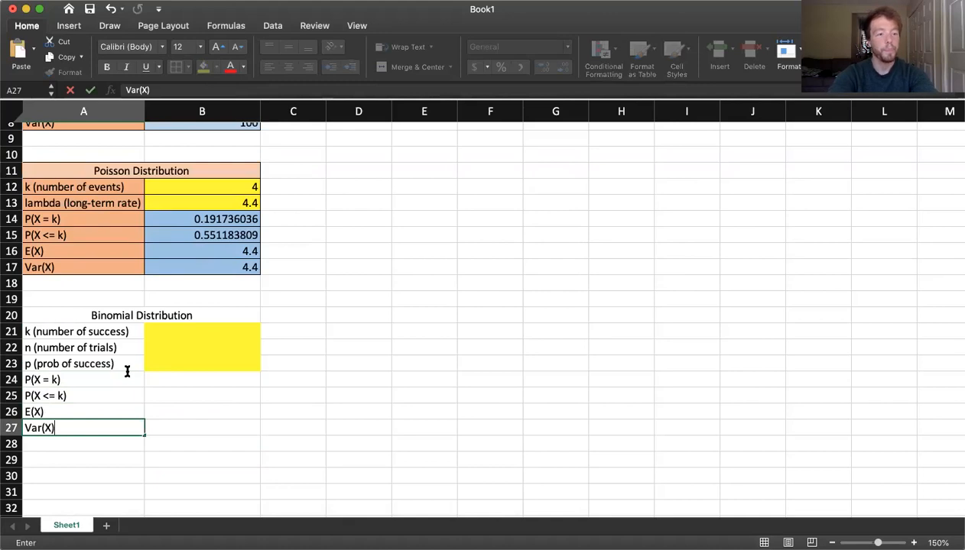
key("Return")
Step: Enter =BINOM.DIST(B21,B22,B23,0) in B24 to calculate the binomial P(X = k)
left_click(162, 376)
type("=")
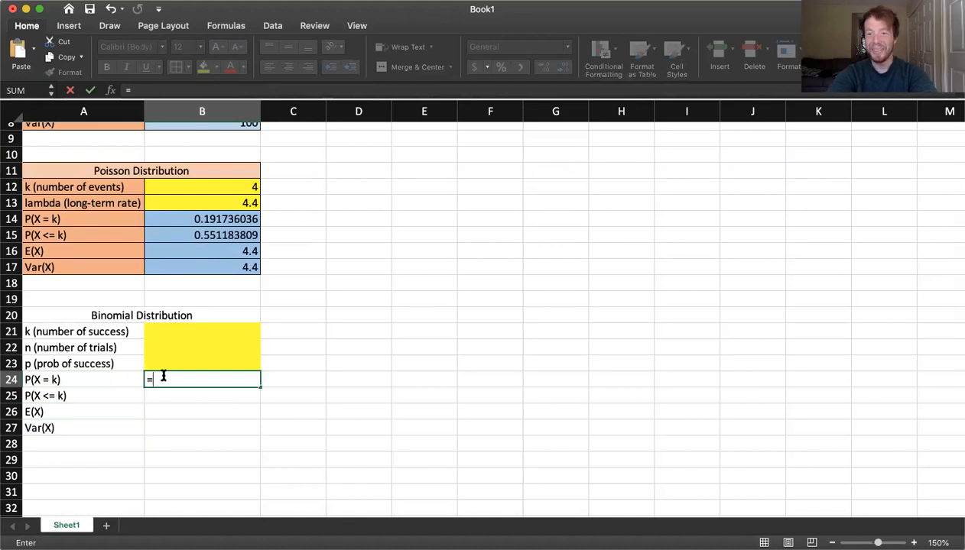
type("bin")
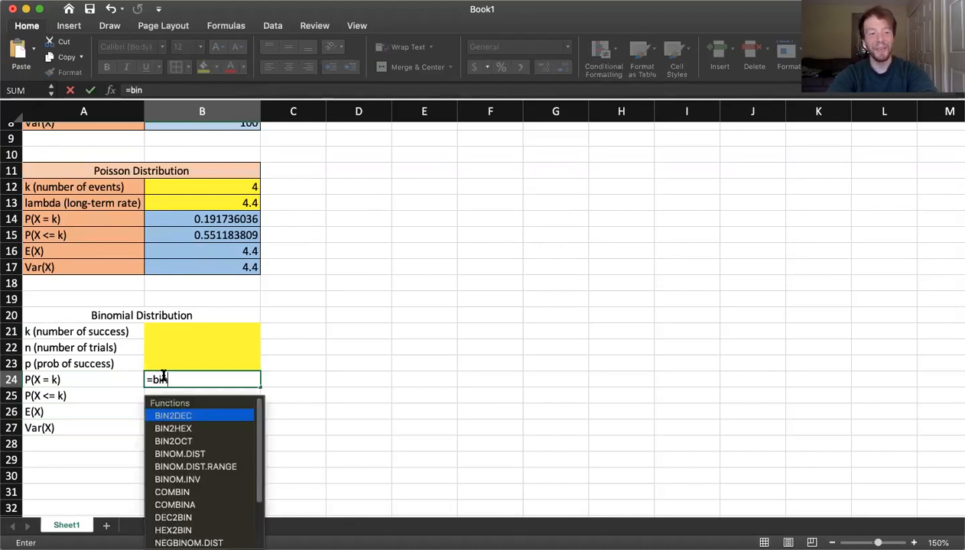
type("om")
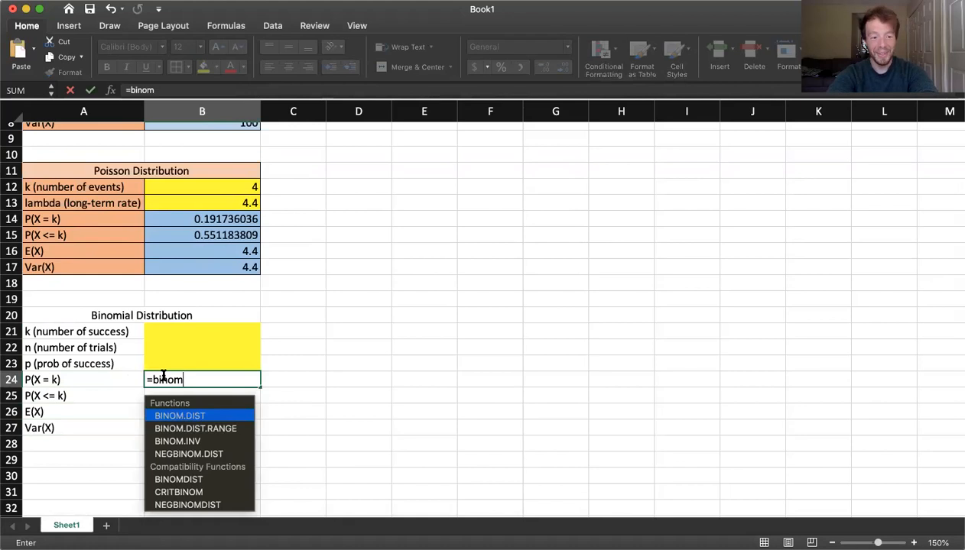
key("Tab")
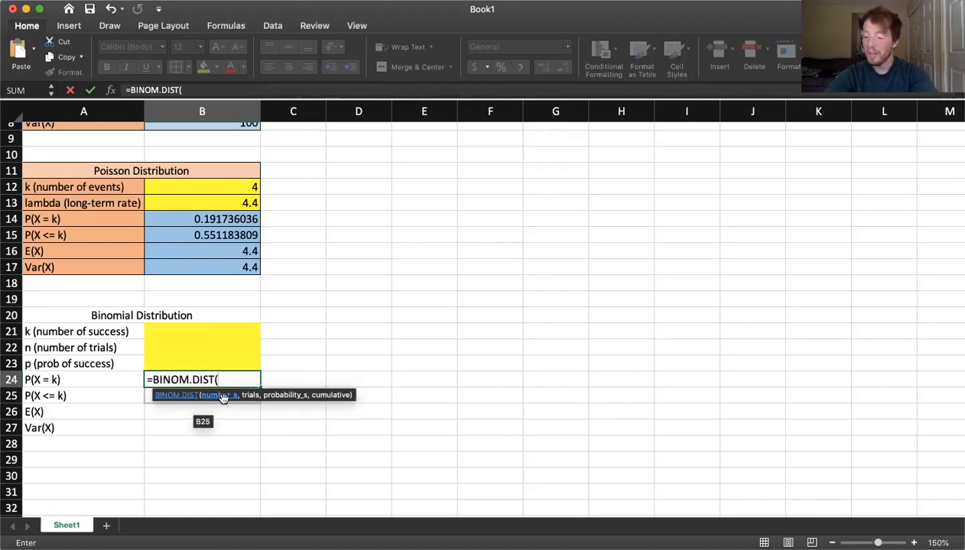
left_click(178, 334)
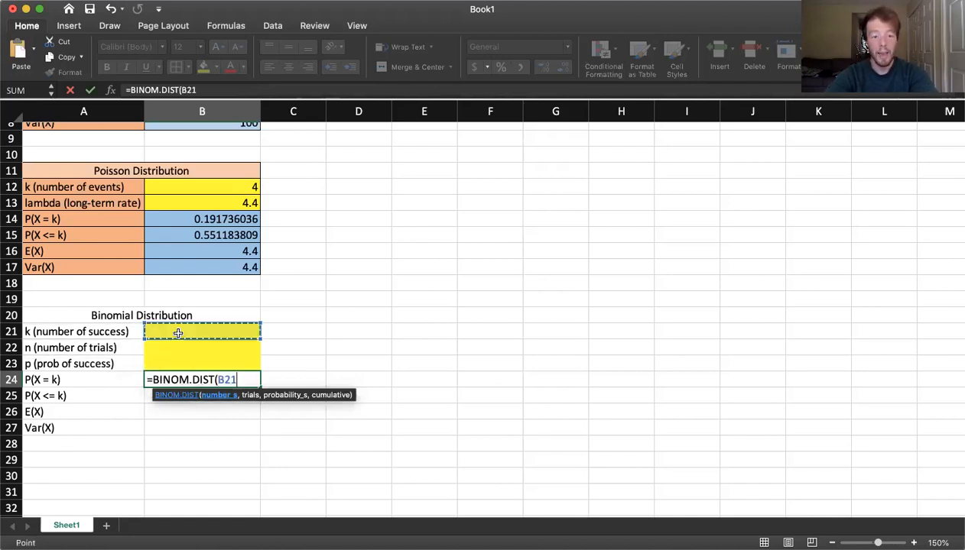
type(",")
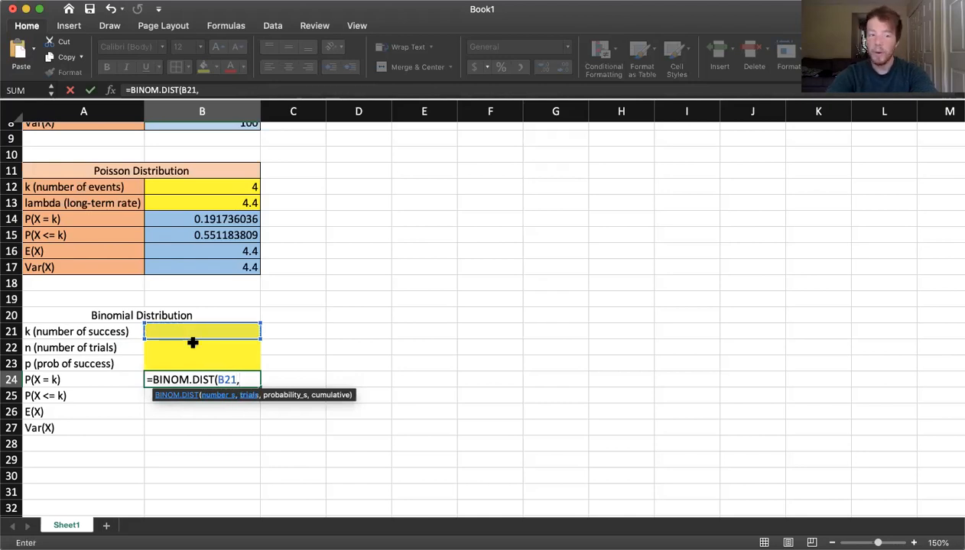
left_click(187, 348)
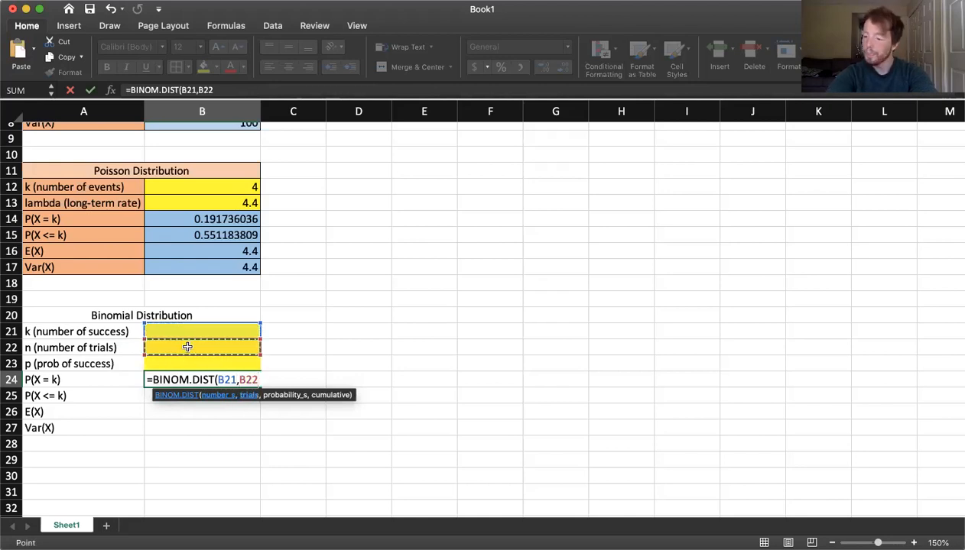
type(",")
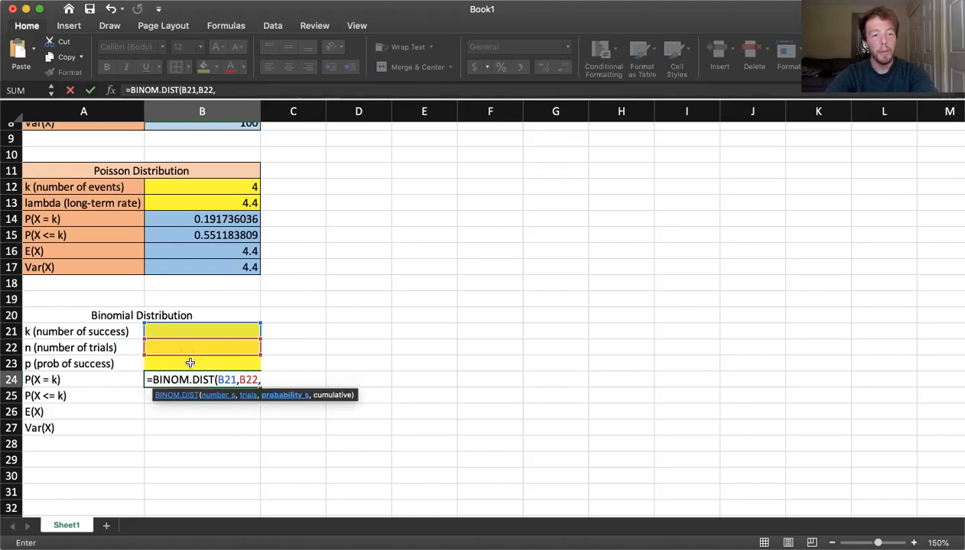
left_click(190, 362)
type(",")
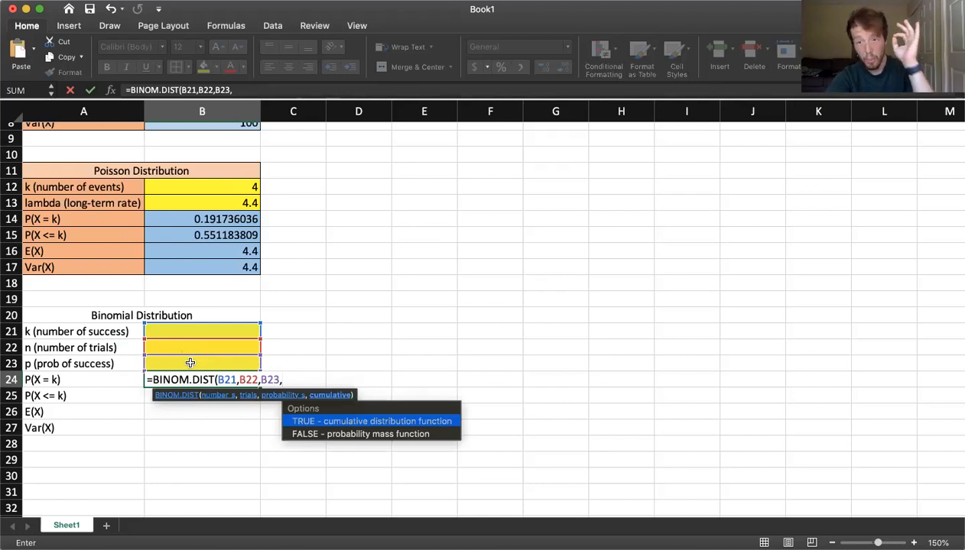
type("0)")
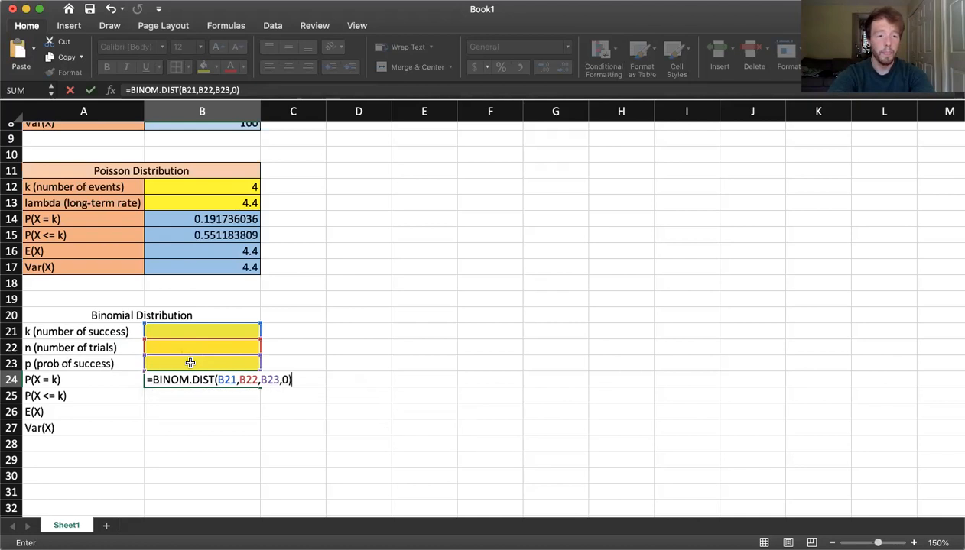
key("Return")
Step: Enter =BINOM.DIST(B21,B22,B23,1) in B25 to calculate the cumulative probability P(X <= k)
type("=")
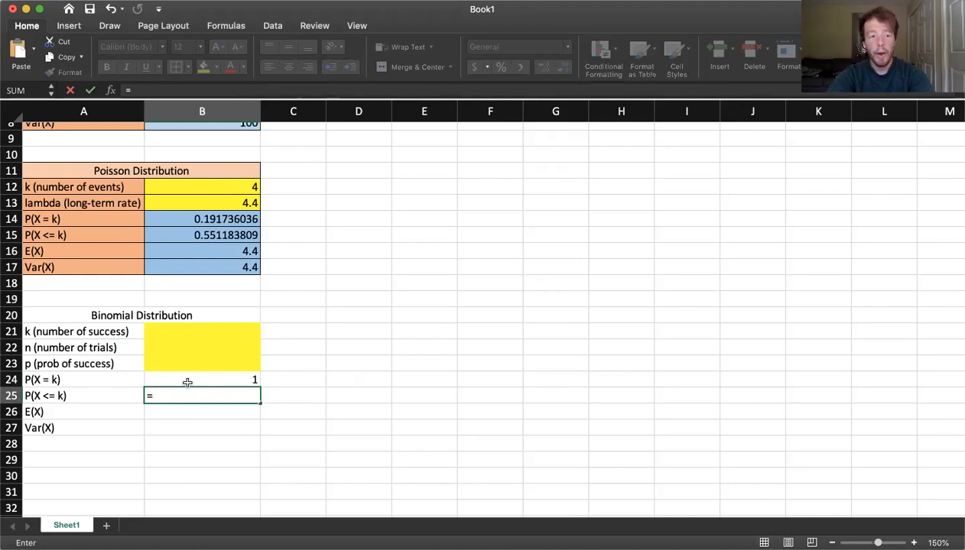
type("binom")
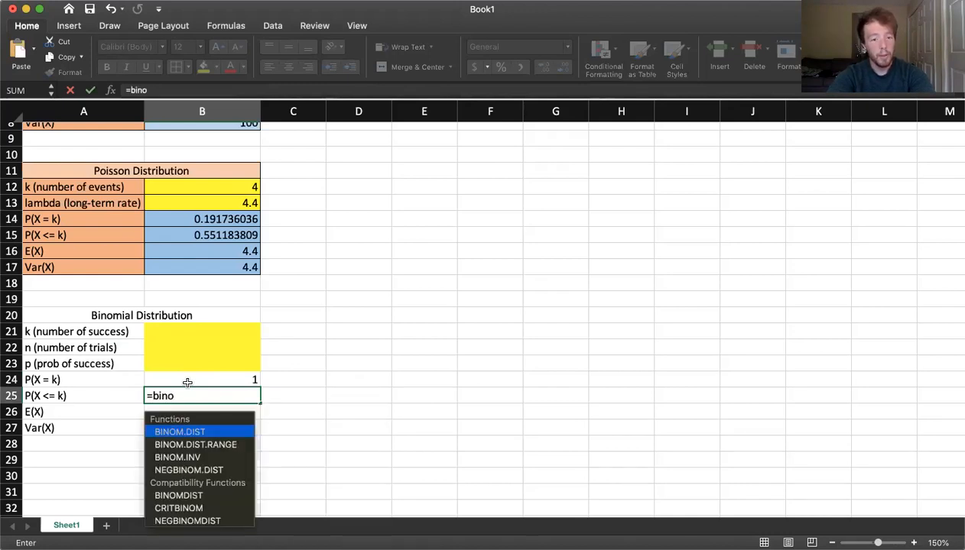
key("Tab")
left_click(189, 330)
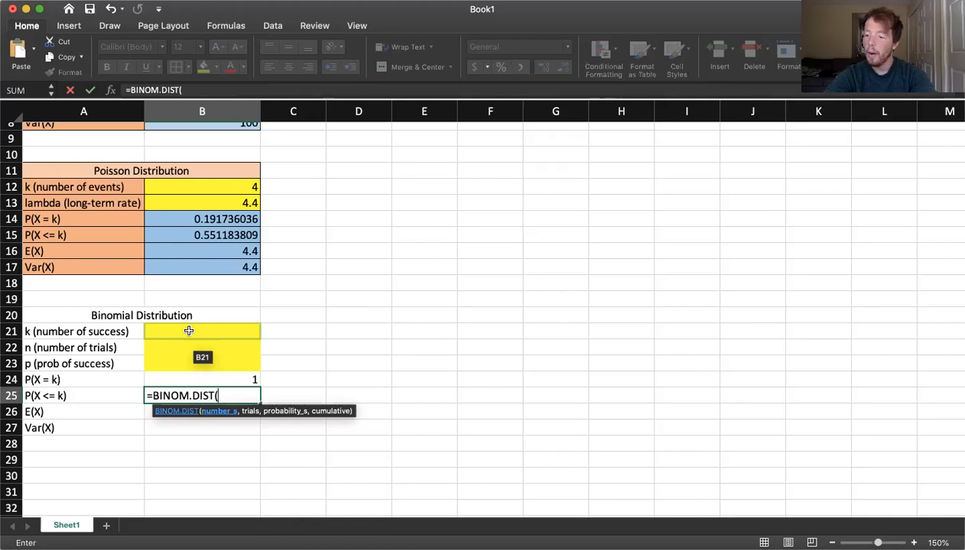
left_click(189, 331)
type(",")
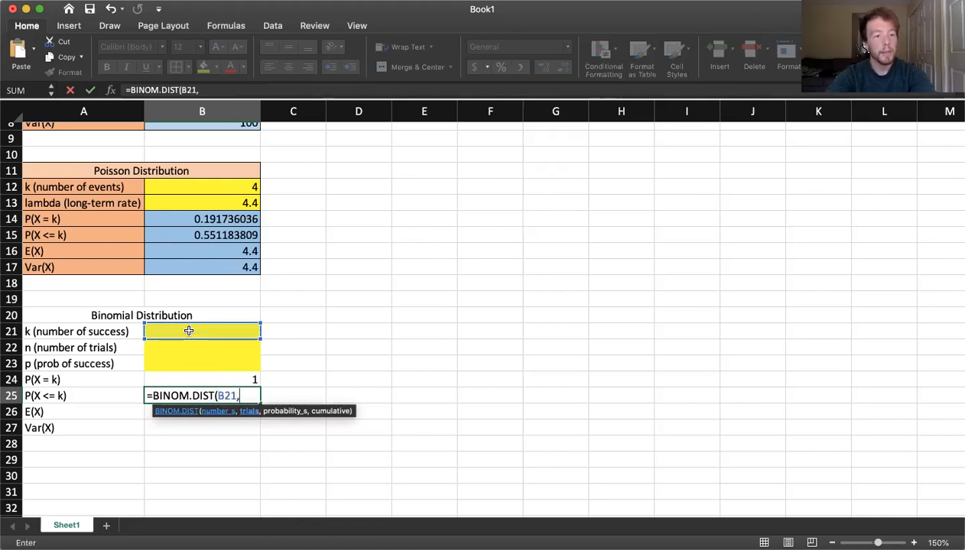
left_click(185, 349)
type(",")
left_click(192, 368)
type(",")
type("1)")
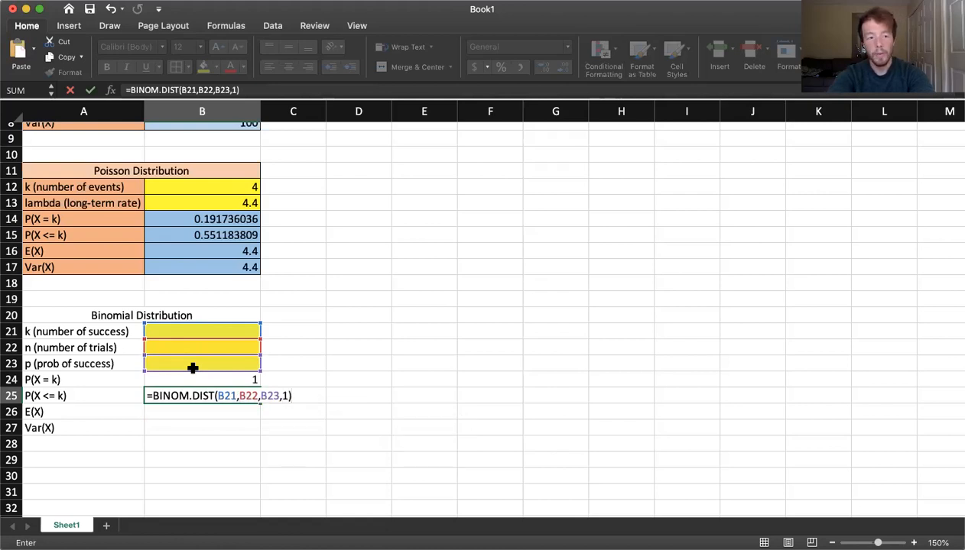
key("Return")
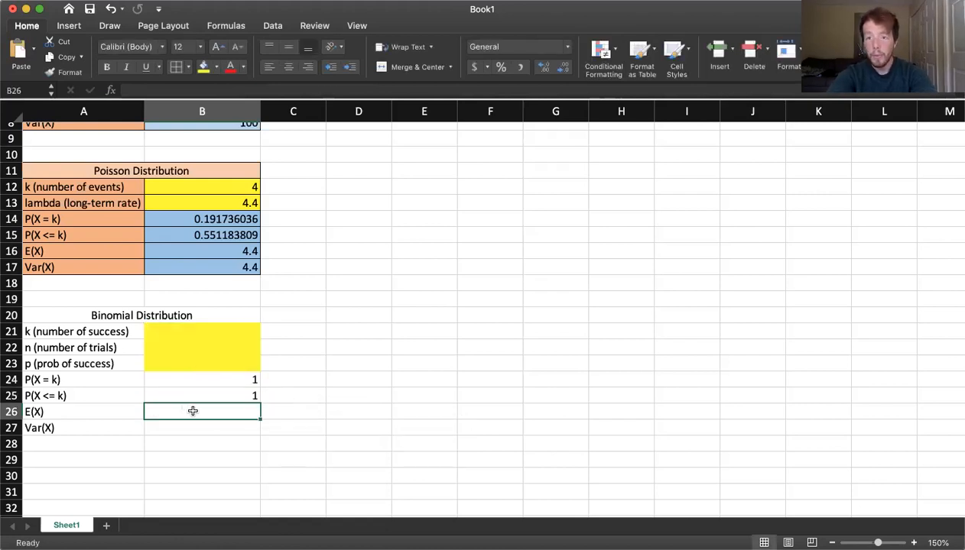
Step: Calculate the binomial E(X) in B26 with the formula =B22*B23
type("=")
left_click(189, 347)
type("*")
left_click(183, 361)
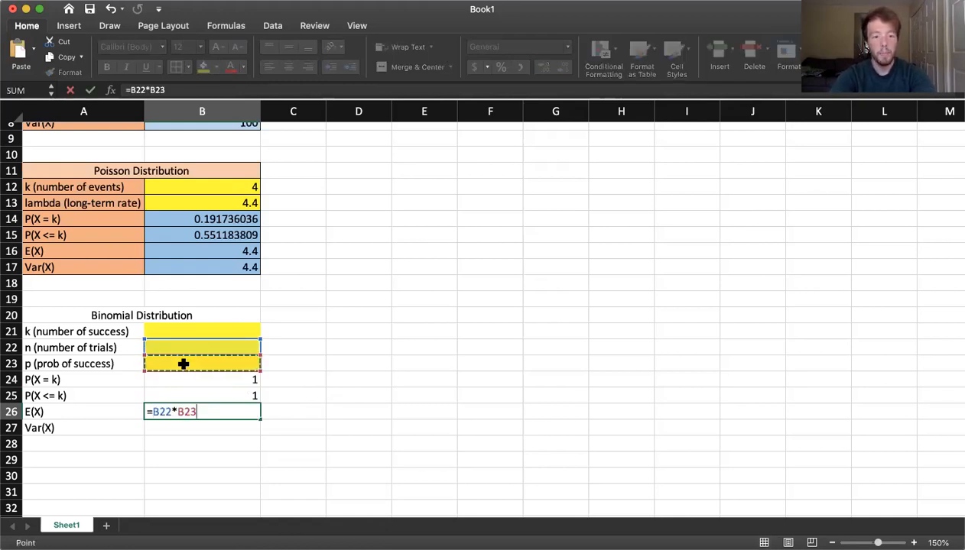
key("Return")
Step: Calculate the binomial Var(X) in B27 with the formula =B22*B23*(1-B23)
type("=")
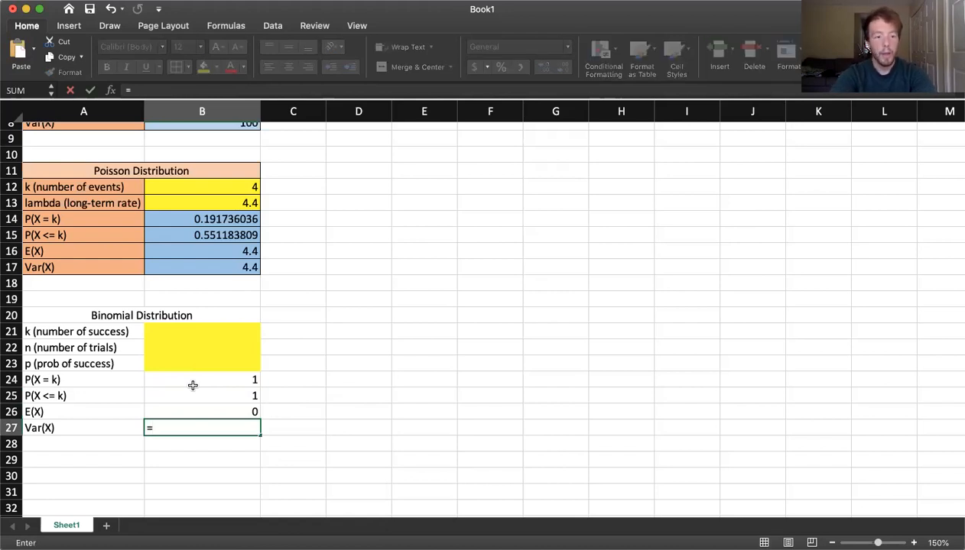
left_click(188, 349)
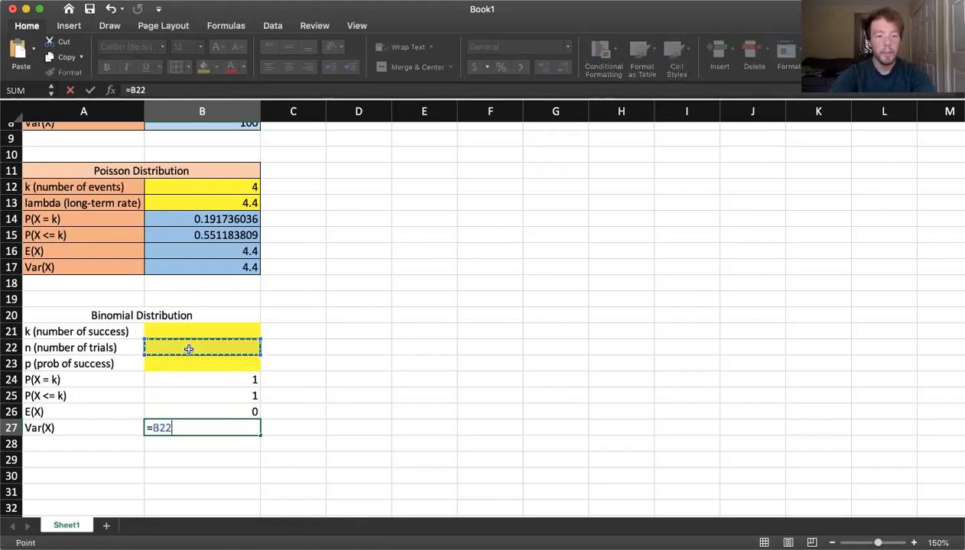
type("*")
left_click(184, 364)
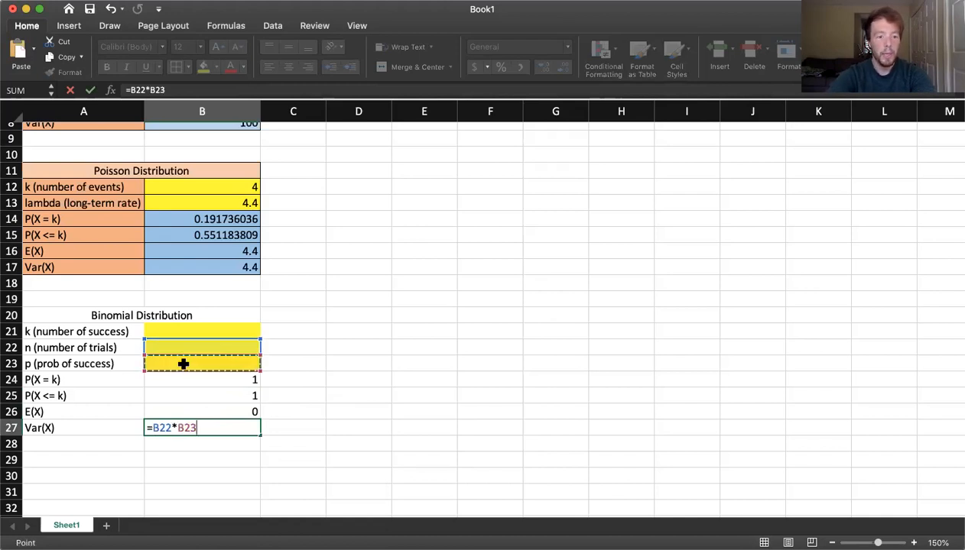
type("*(1-")
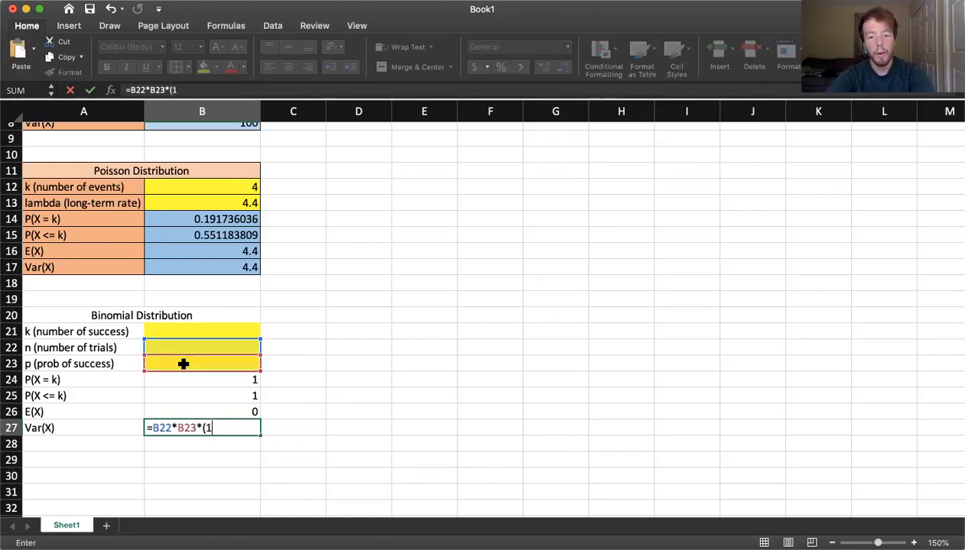
left_click(184, 363)
type(")")
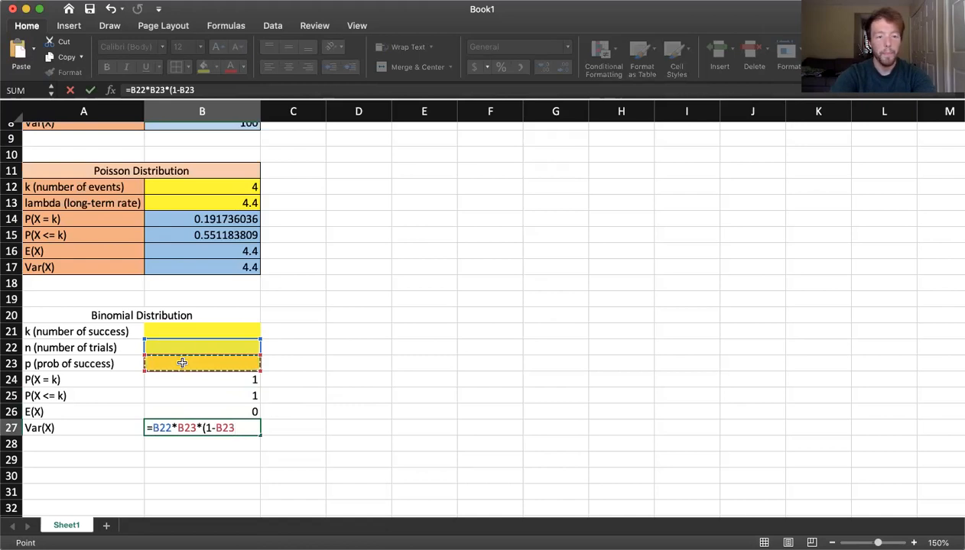
key("Return")
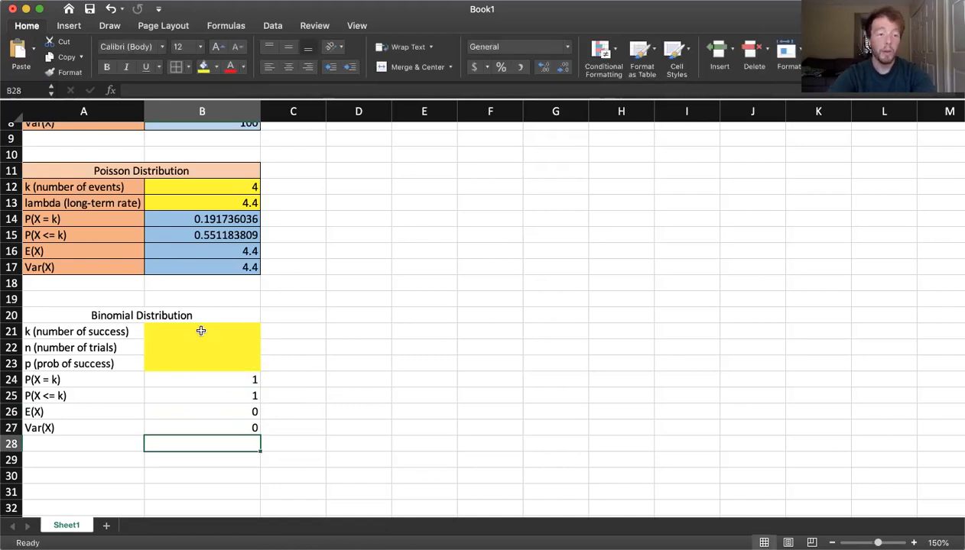
Step: Enter the binomial test inputs p 0.5 in B23, n 10 in B22 and k 3 in B21, and check both probability cells
left_click(184, 362)
type("0.5")
key("Return")
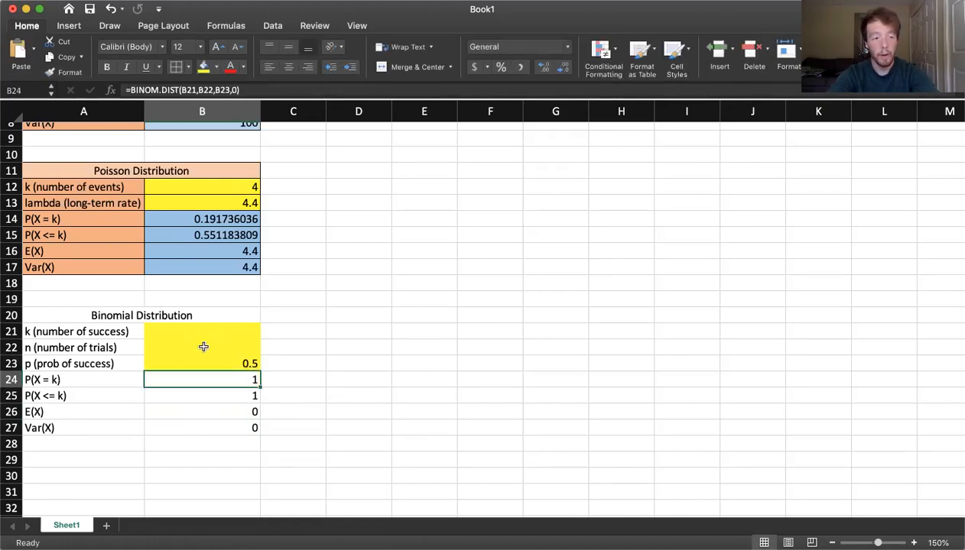
left_click(204, 347)
type("10")
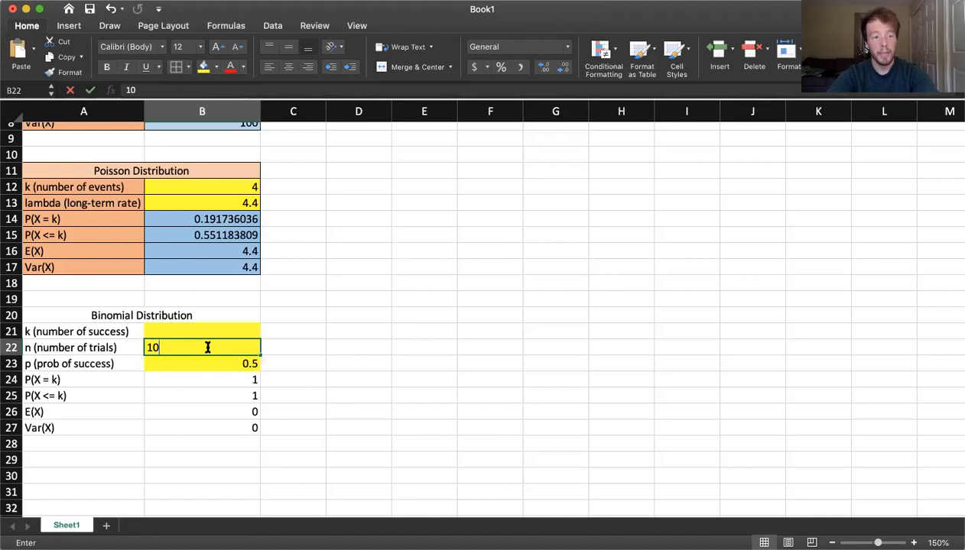
left_click(214, 324)
type("3")
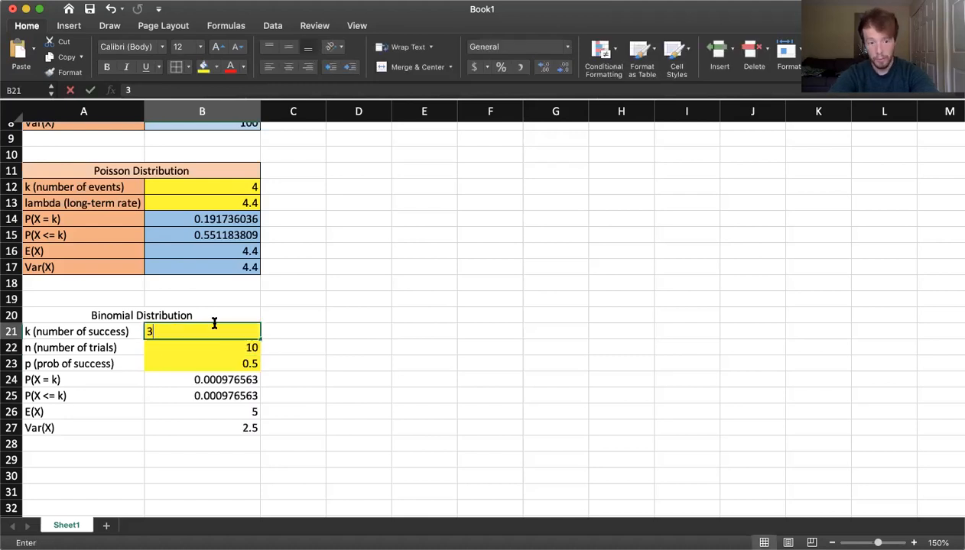
key("Return")
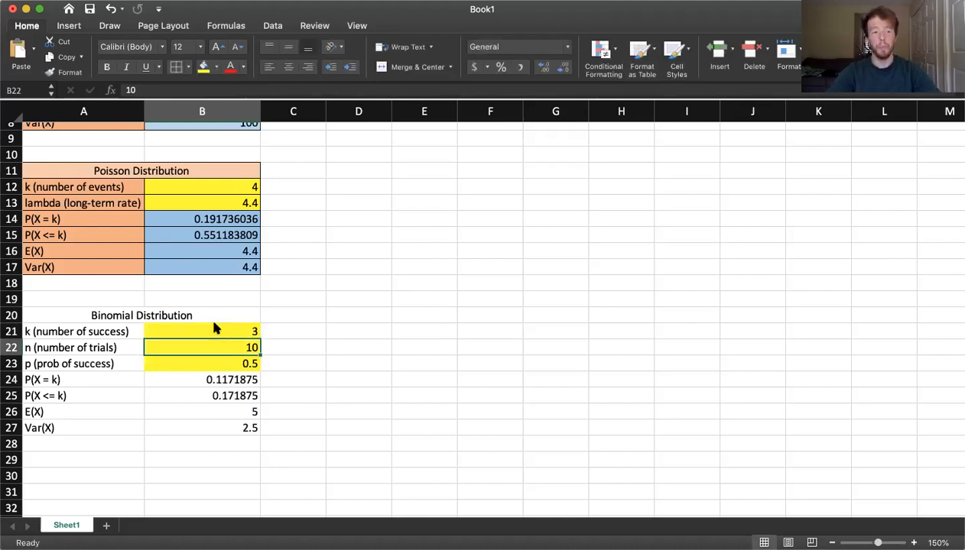
left_click(217, 378)
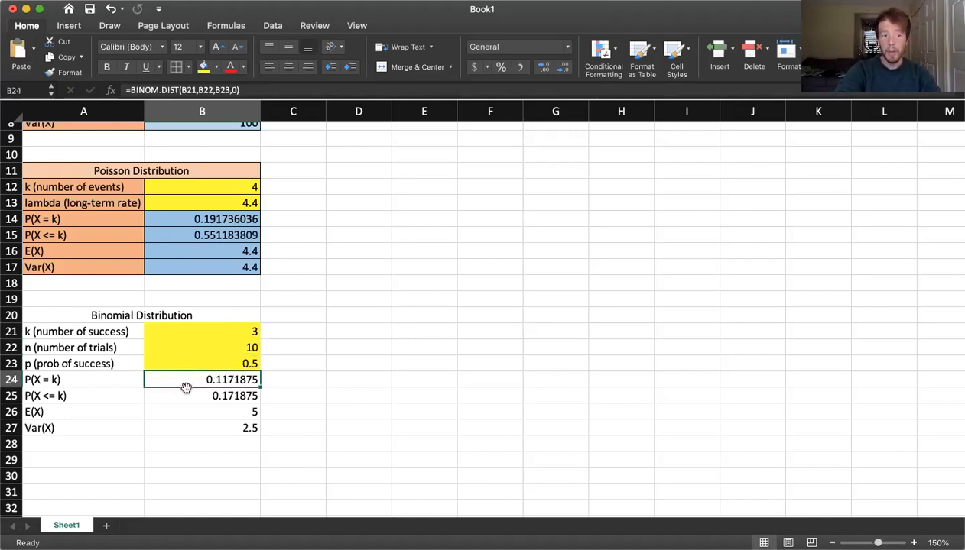
left_click(184, 397)
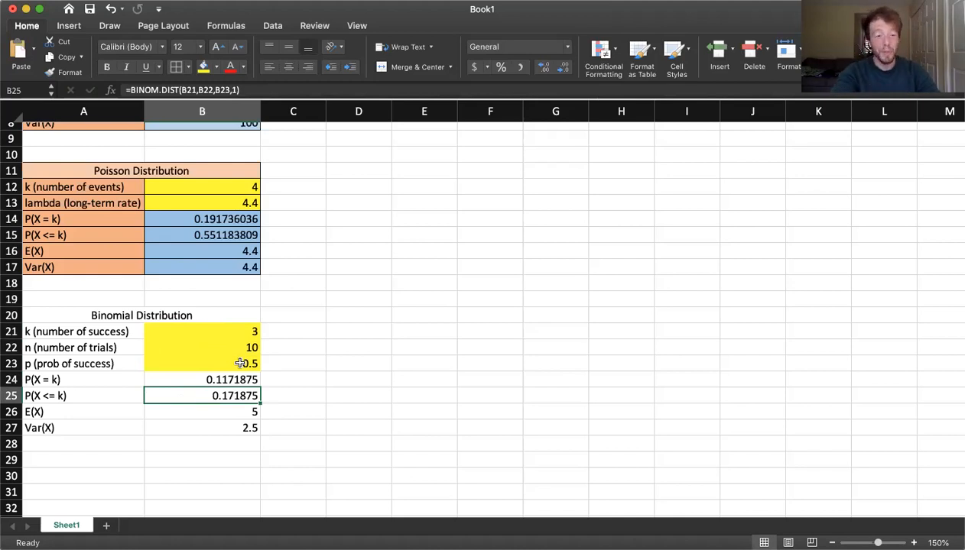
Step: Fill the binomial results B24:B27 with blue, the labels A21:A27 with orange and the title in row 20 with light orange
left_click_drag(207, 376, 209, 422)
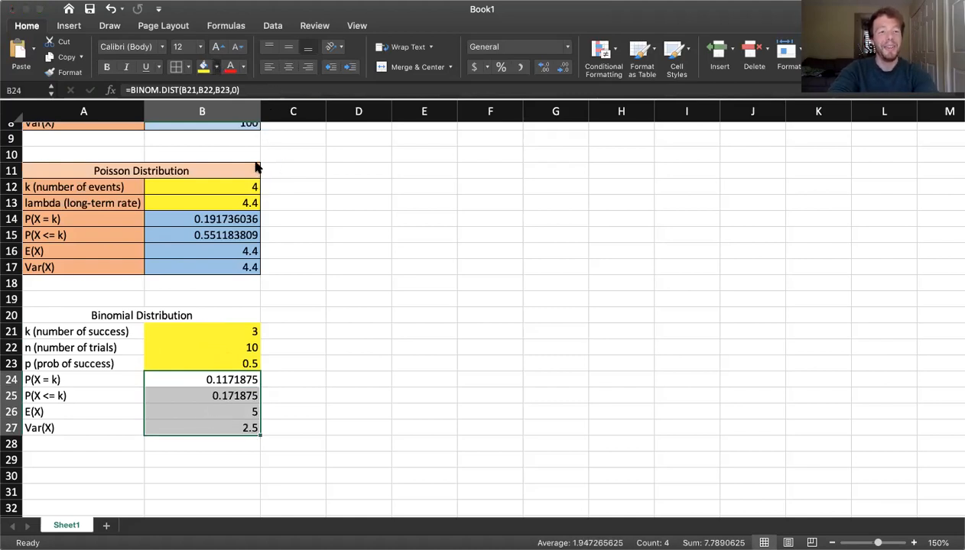
left_click_drag(74, 331, 68, 433)
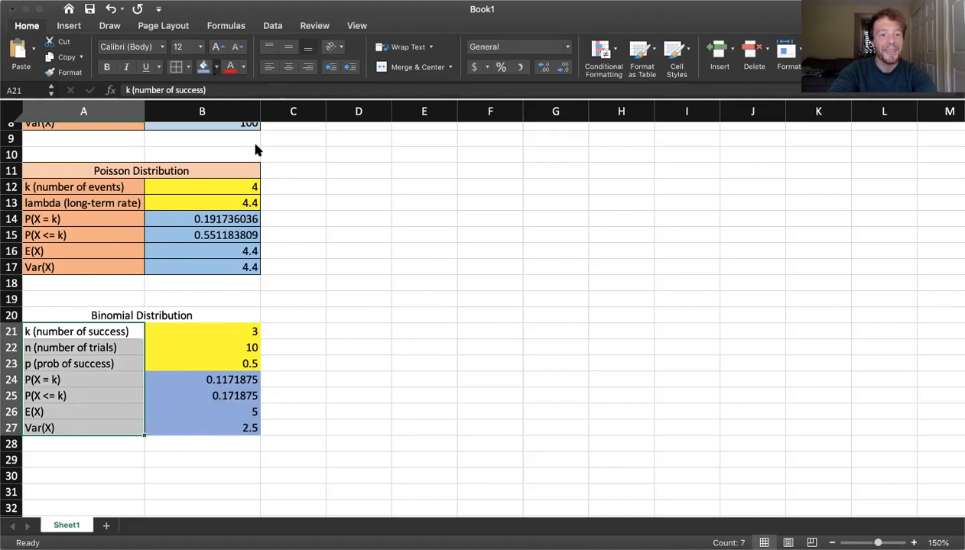
left_click(203, 67)
left_click(149, 314)
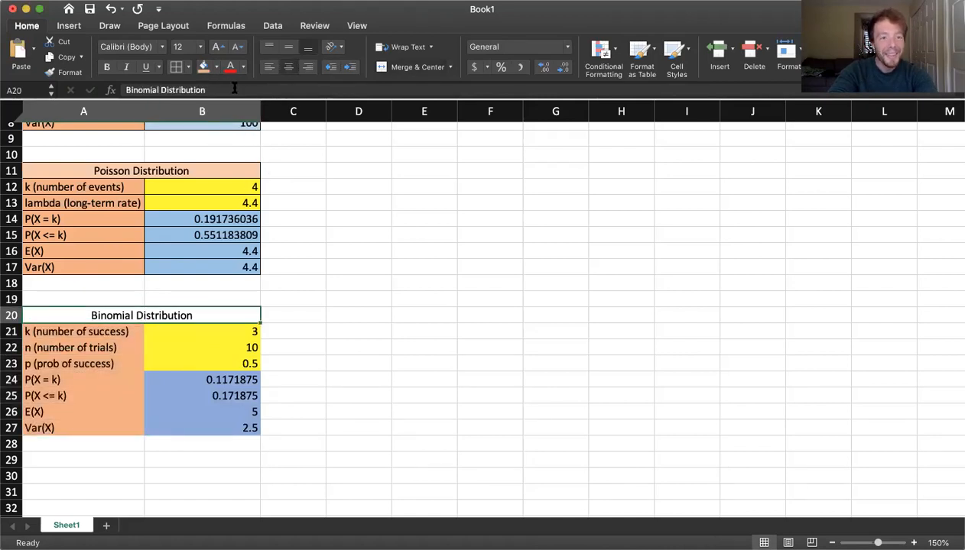
left_click(267, 150)
Step: Apply borders to all cells of the binomial table A20:B27
left_click_drag(75, 315, 94, 426)
left_click(176, 67)
left_click(193, 269)
Step: Merge and center A30:B30 below the binomial table and title it "Geometric Distribution"
scroll(192, 273, "up", 5)
scroll(192, 273, "down", 6)
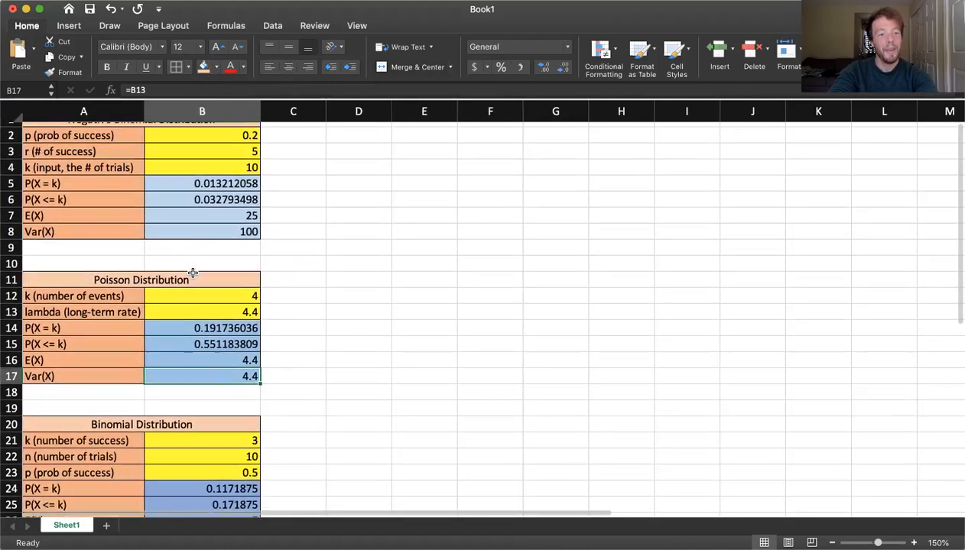
scroll(192, 273, "down", 3)
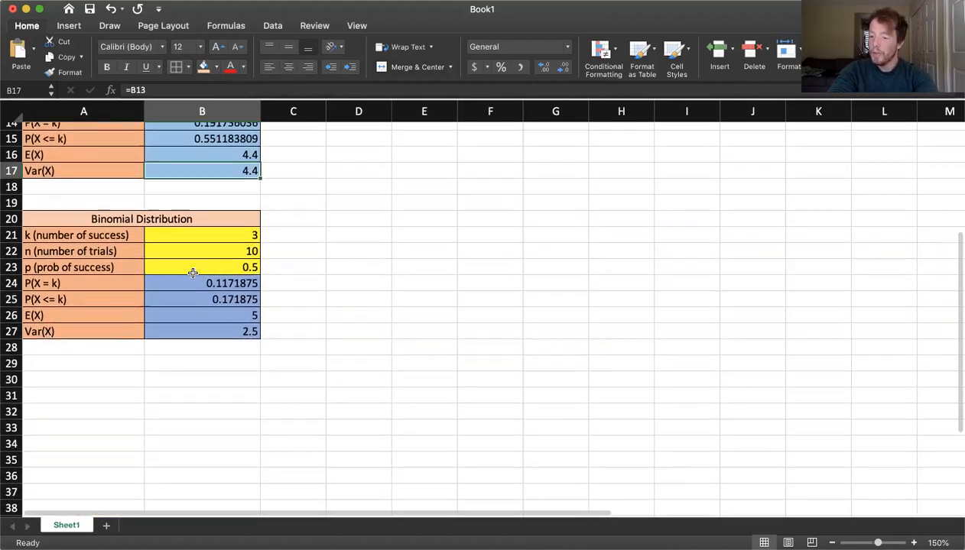
left_click_drag(83, 339, 237, 337)
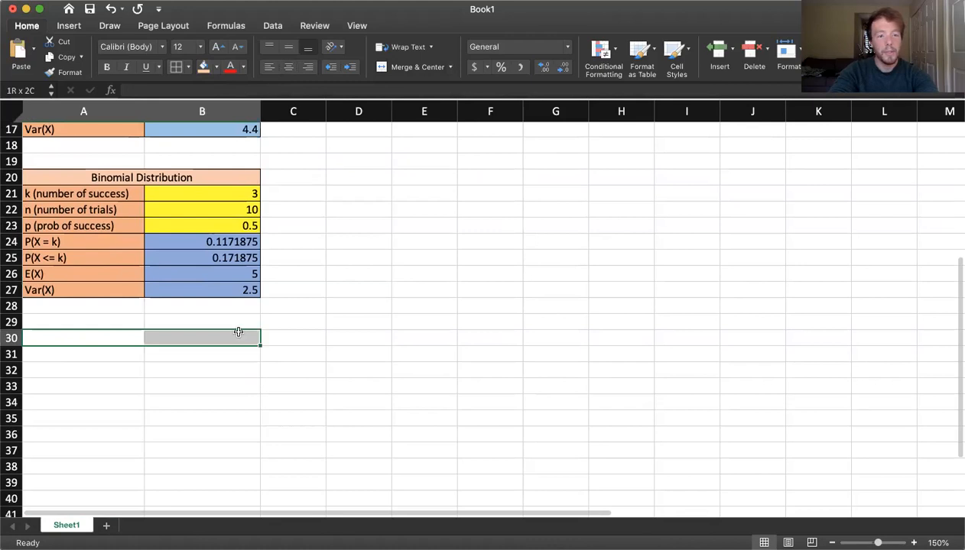
left_click(406, 67)
type("Geometri")
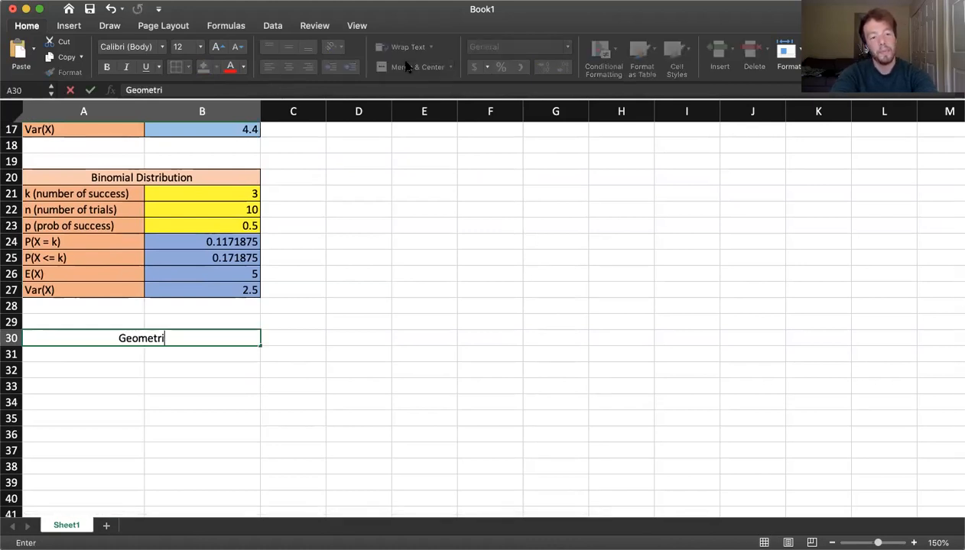
type("c Distribution")
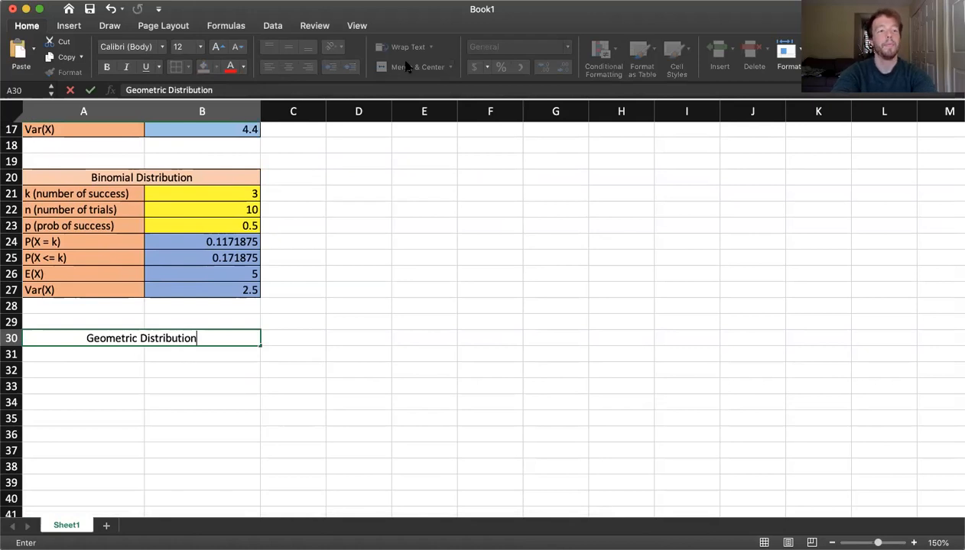
key("Return")
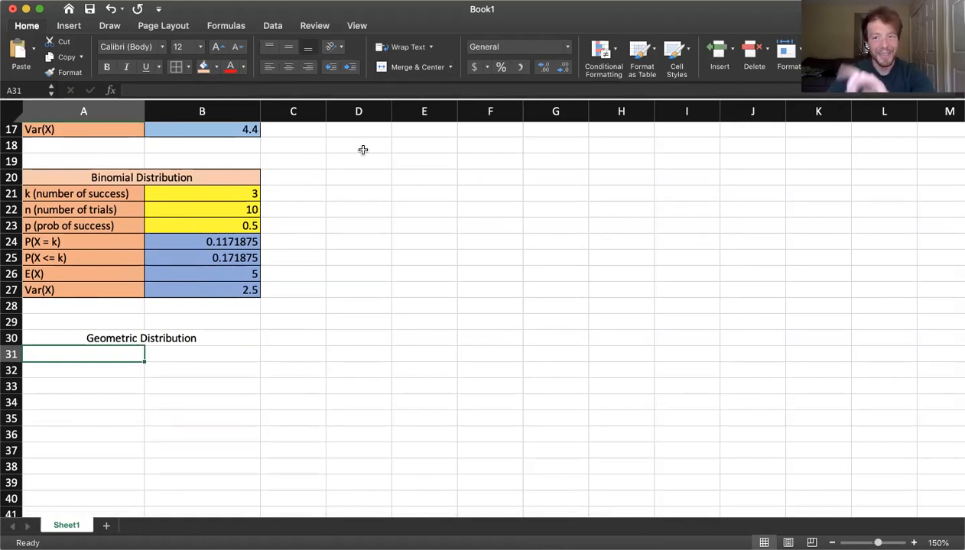
Step: Label the geometric input rows "k (number of trials)" in A31 and "p (prob of success)" in A32
type("k (")
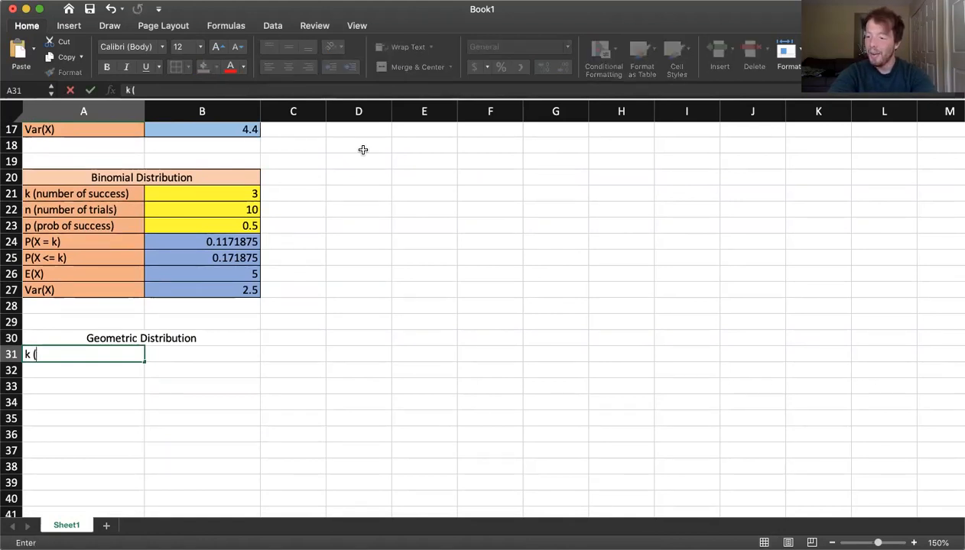
type("nu")
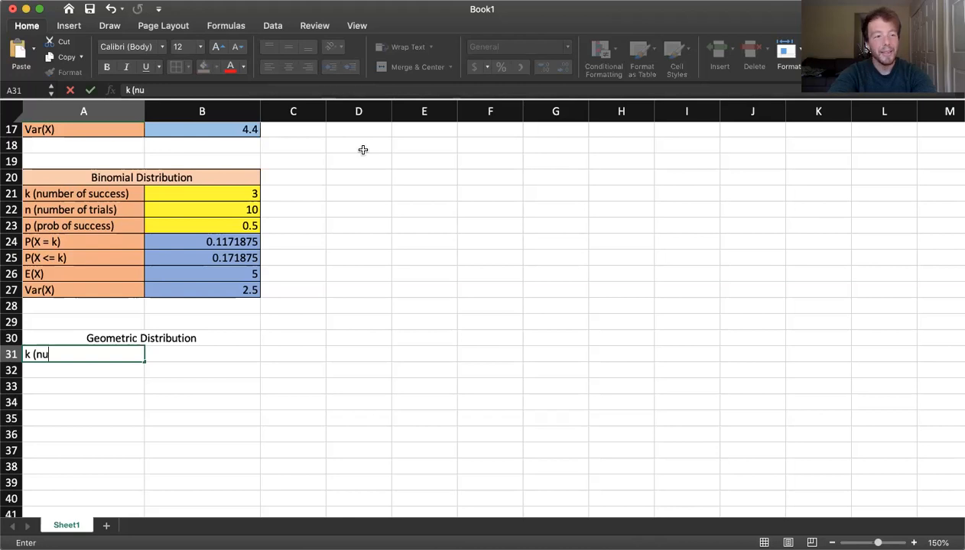
type("mber of trials un")
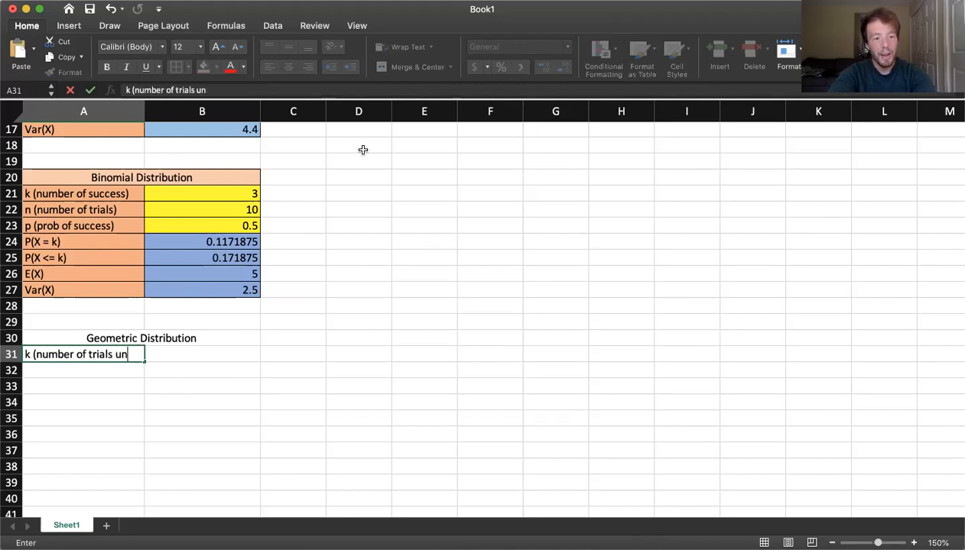
type("til success)")
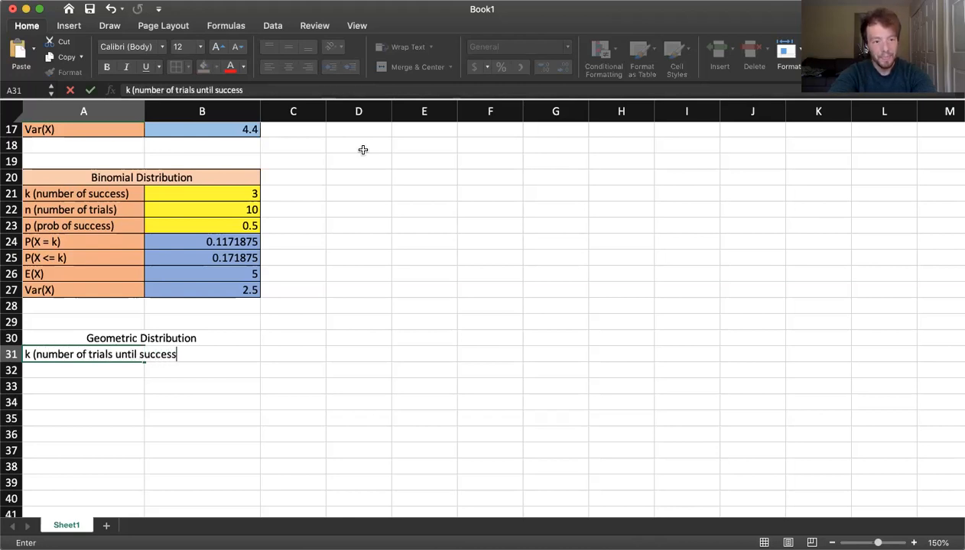
key("BackSpace")
key("BackSpace")
key("BackSpace")
key("BackSpace")
key("BackSpace")
key("BackSpace")
key("BackSpace")
key("BackSpace")
key("BackSpace")
key("BackSpace")
key("BackSpace")
key("BackSpace")
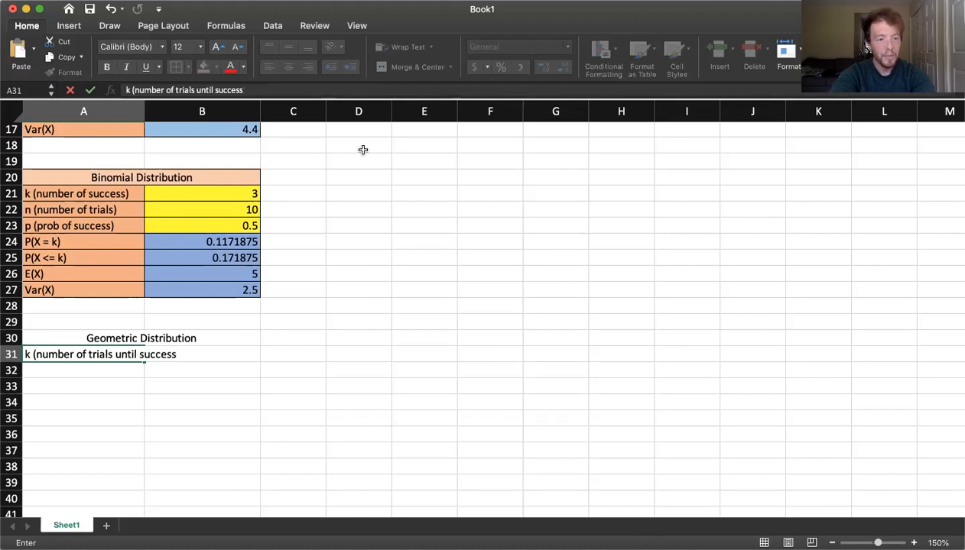
key("BackSpace")
key("BackSpace")
key("BackSpace")
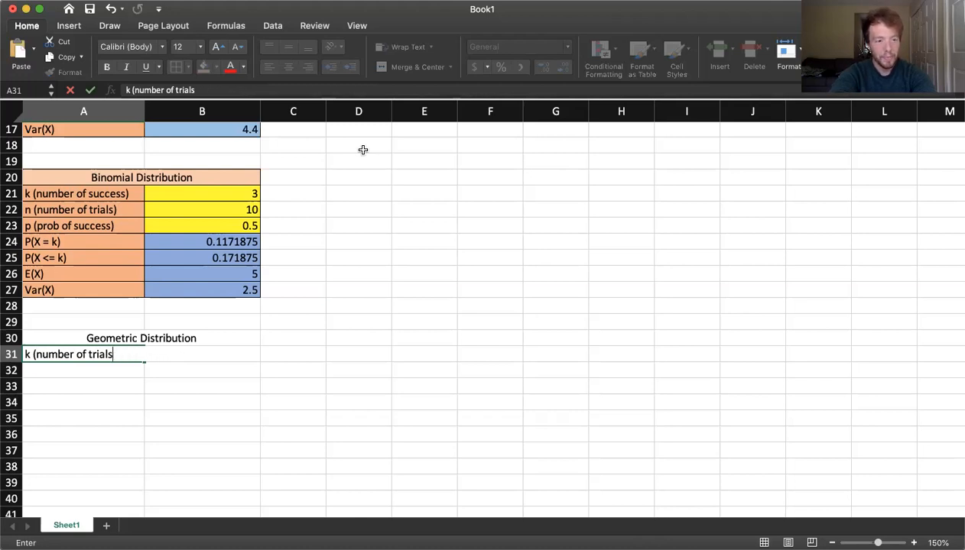
type(")")
key("Return")
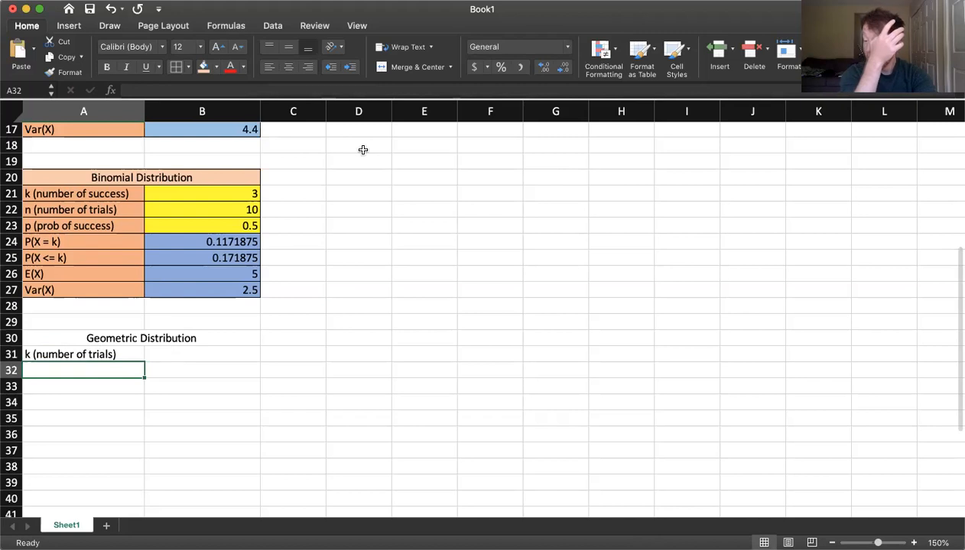
type("p (prob of succes")
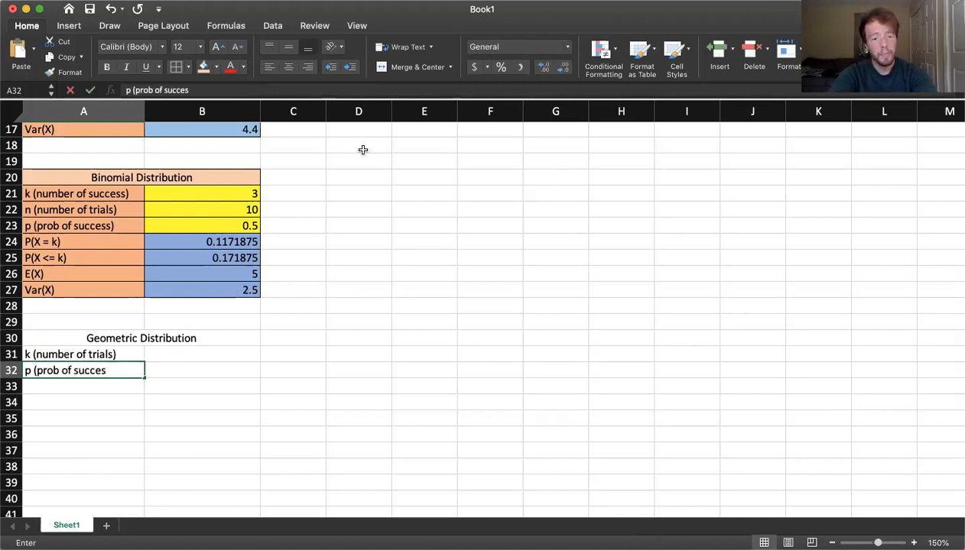
type("s)")
key("Return")
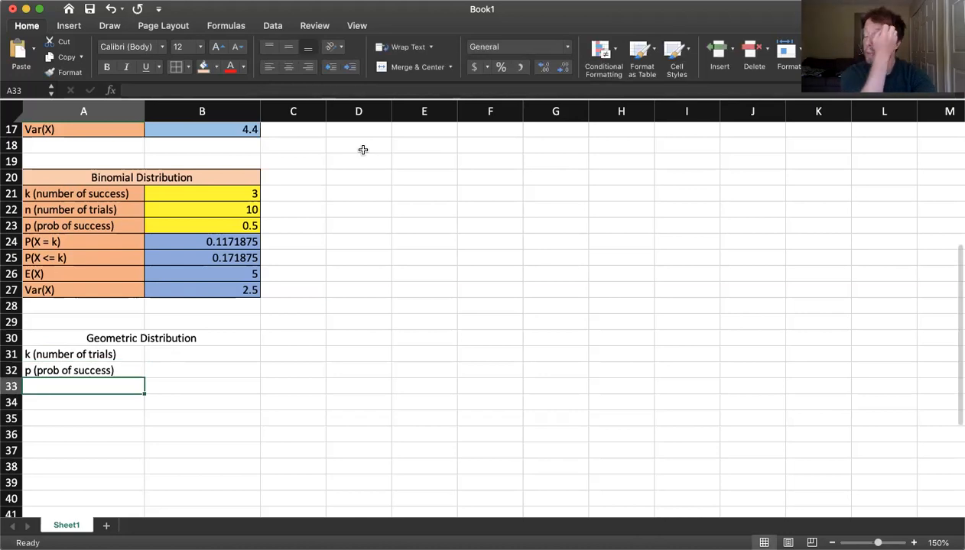
Step: Label the geometric result rows A33:A36 "P(X = k)", "P(X <= k)", "E(X)" and "Var(X)"
type("P(X = k)")
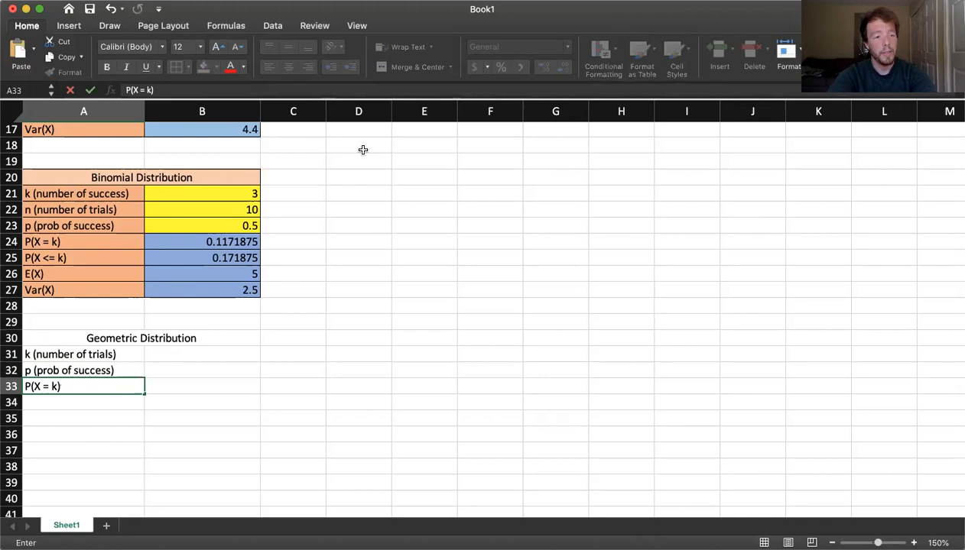
key("Return")
type("P(")
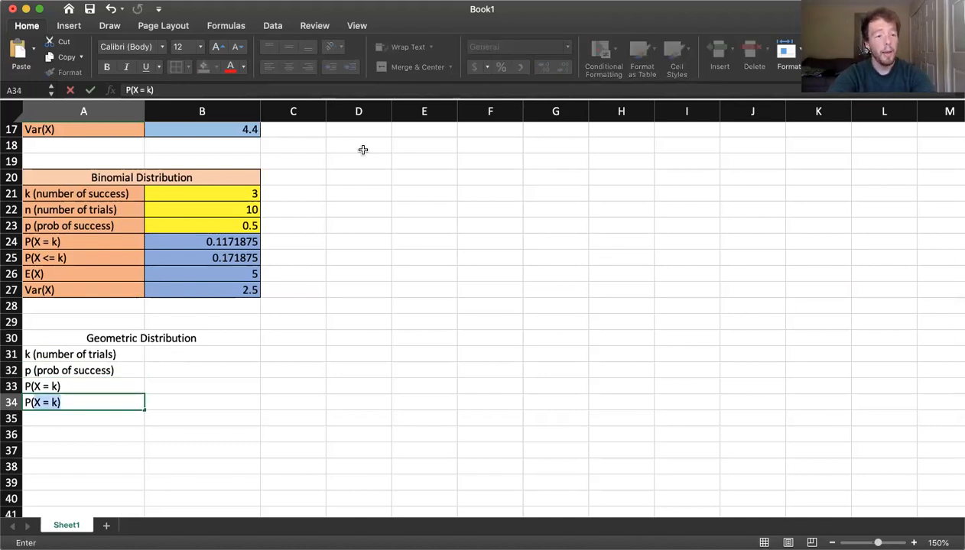
type("X ")
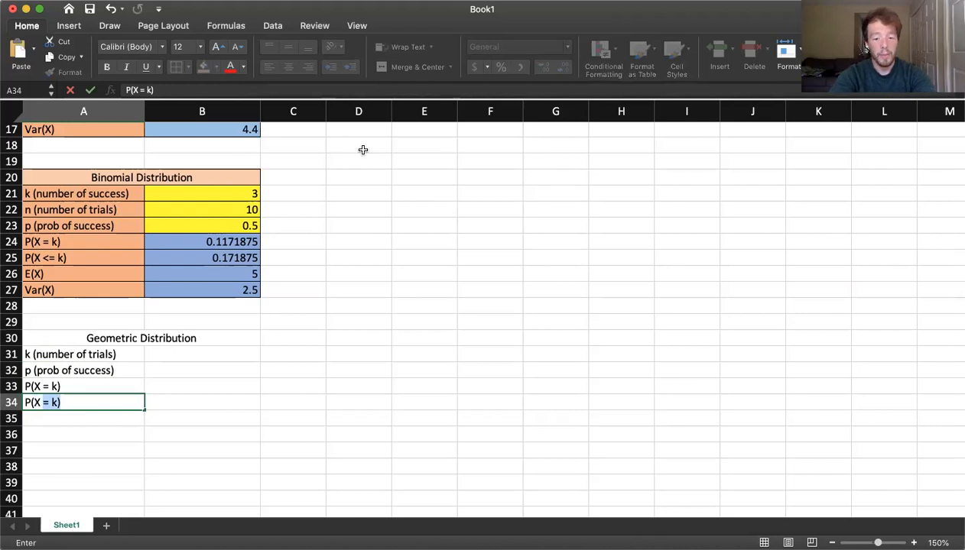
type("<= k)")
key("Return")
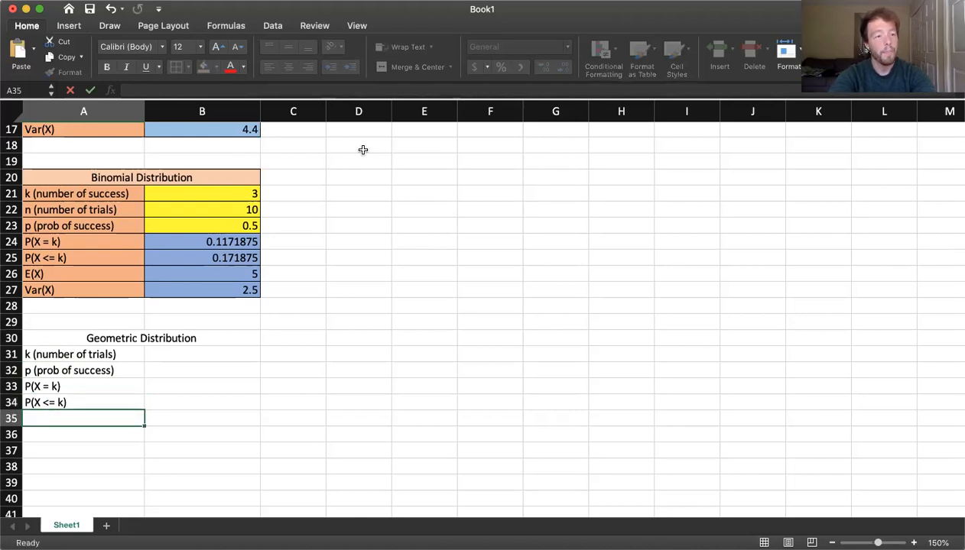
type("E(X)")
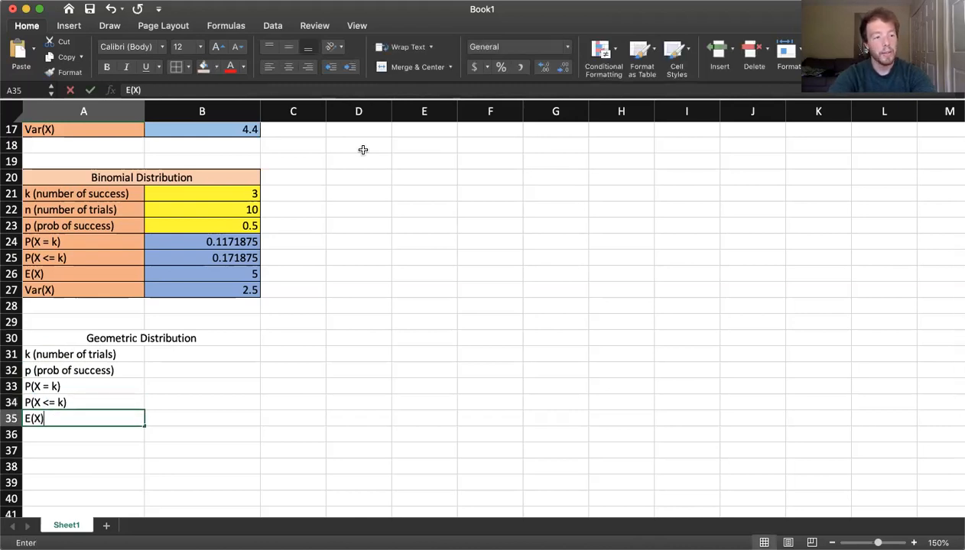
key("Return")
type("V")
type("(X)")
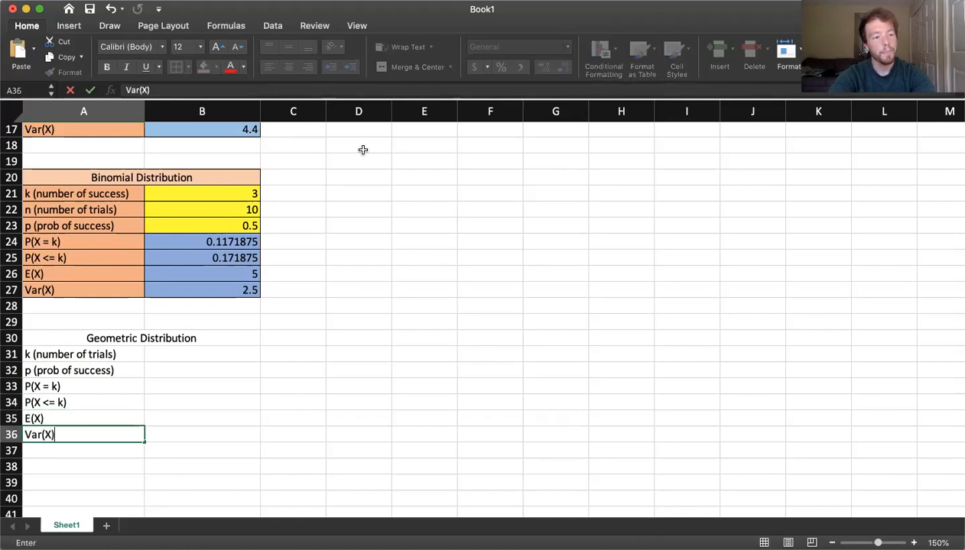
key("Return")
Step: Fill the geometric input cells B31:B32 with yellow
mouse_move(181, 361)
left_mouse_down()
mouse_move(189, 374)
mouse_move(198, 368)
left_mouse_up()
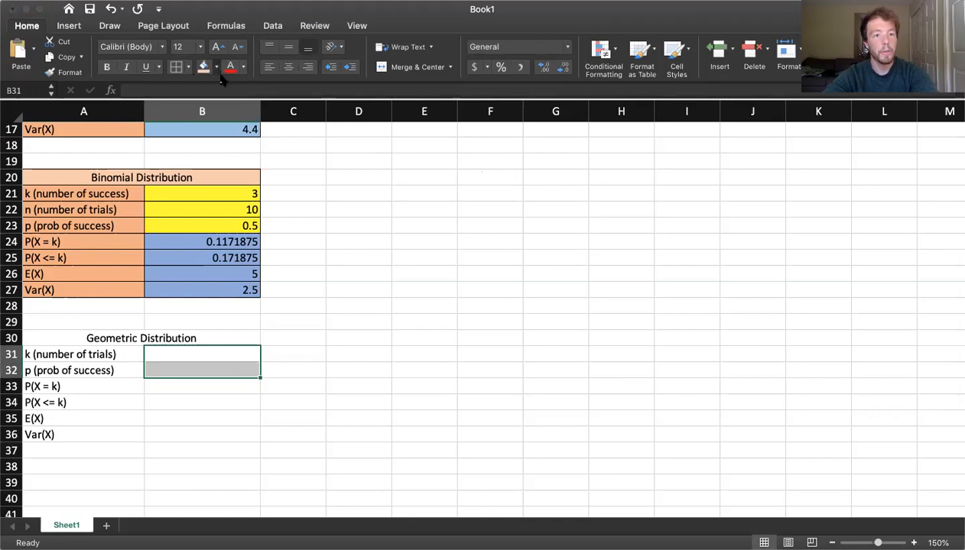
left_click(248, 221)
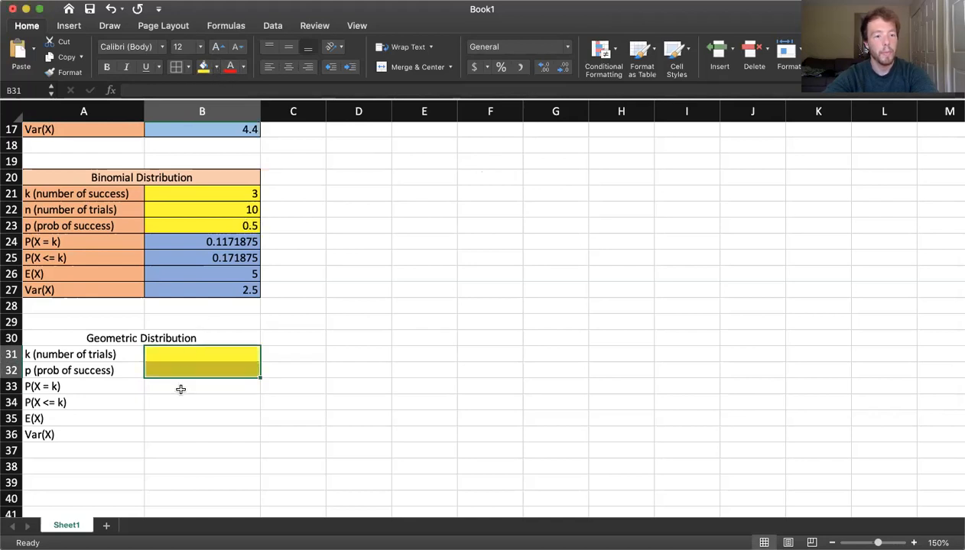
Step: Calculate the geometric P(X = k) in B33 with the formula =((1-B32)^(B31-1))*B32
left_click(182, 387)
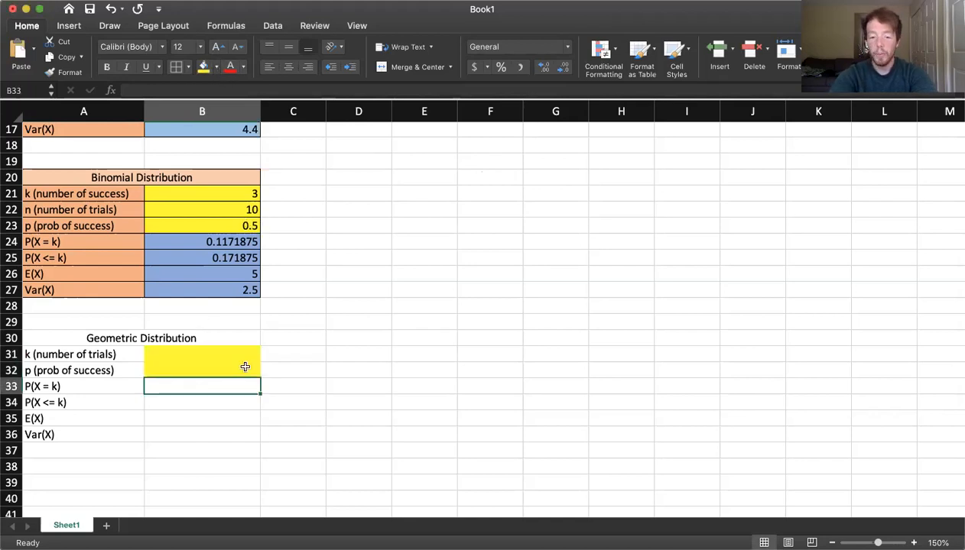
type("=(")
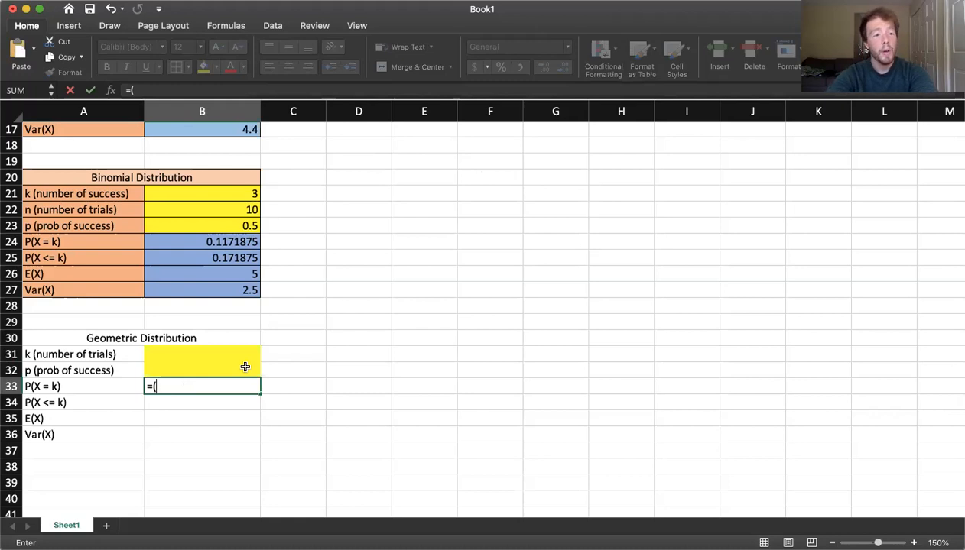
type("1-")
left_click(210, 365)
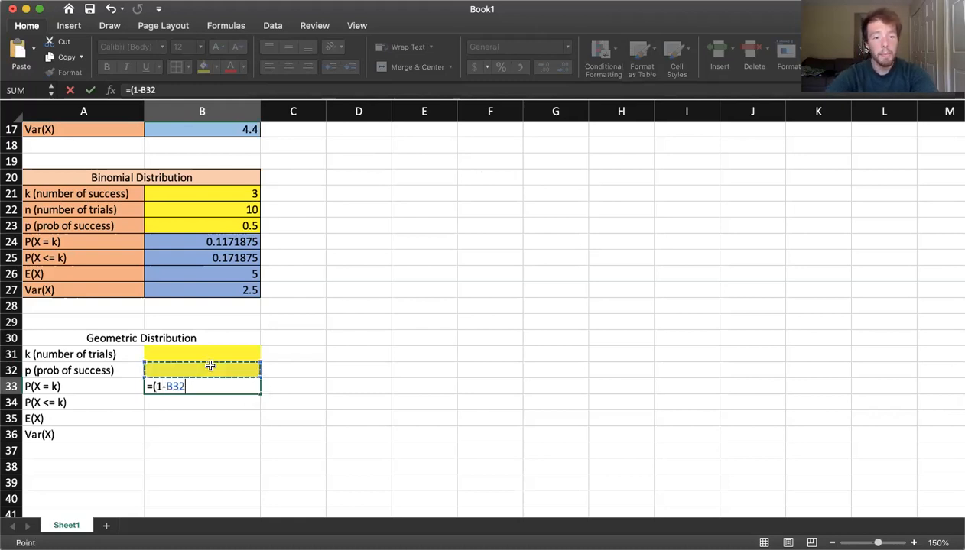
type(")")
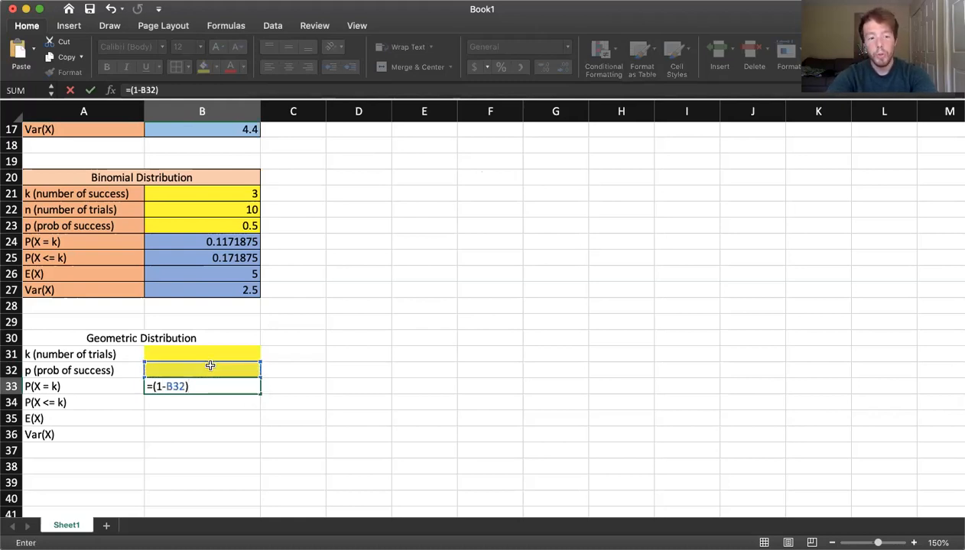
type("^(")
left_click(187, 351)
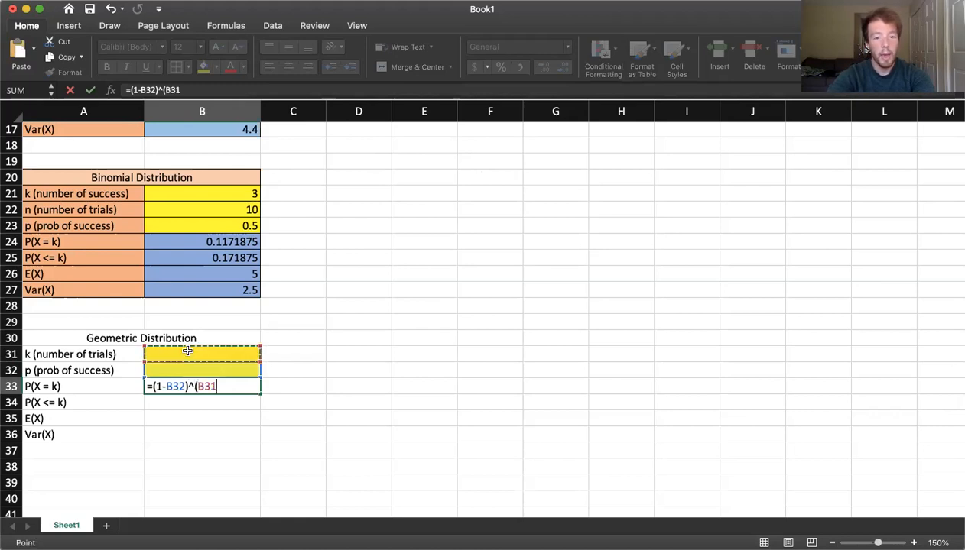
type("-1))")
left_click(152, 386)
type("(")
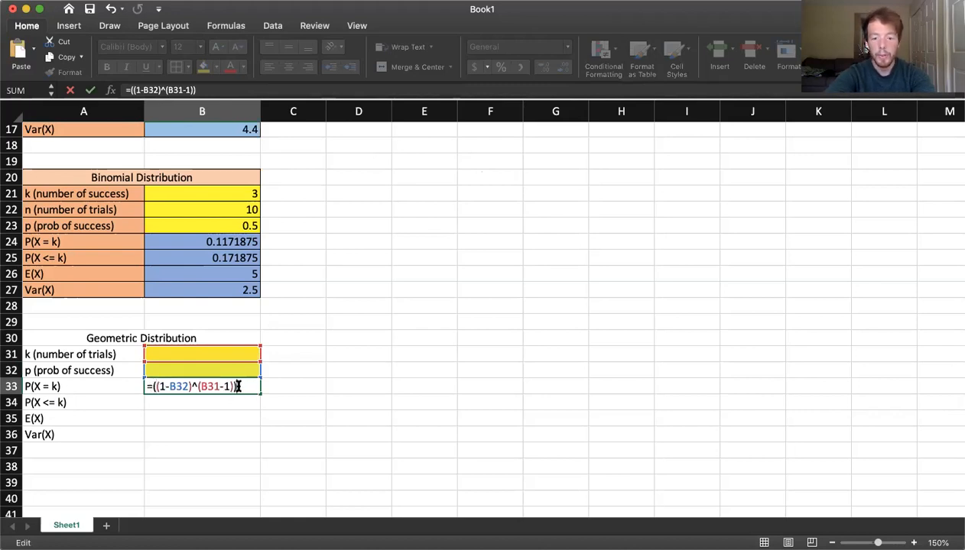
type("*")
left_click(234, 370)
key("Return")
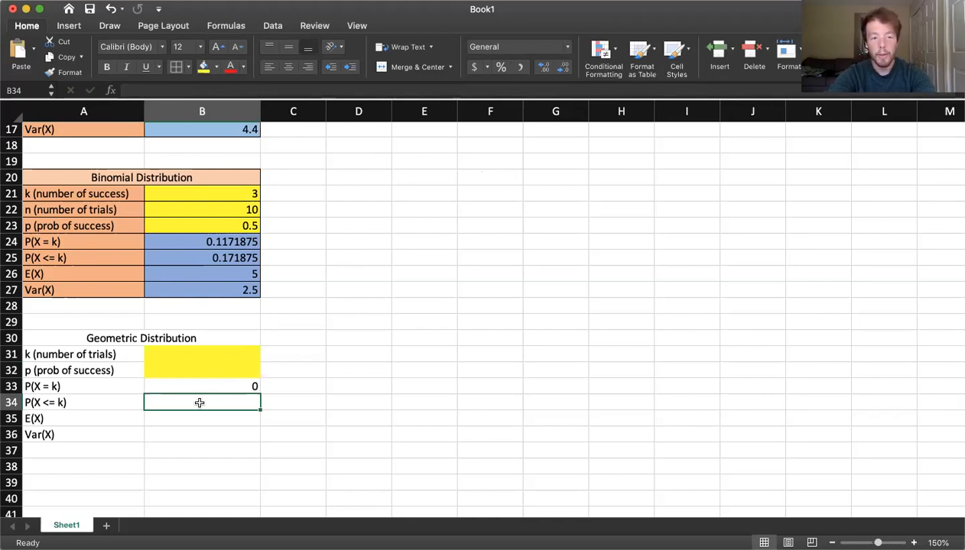
Step: Enter the geometric P(X <= k) formula =1 - (1 - B32)^k in B34
type("=1 - (1 -")
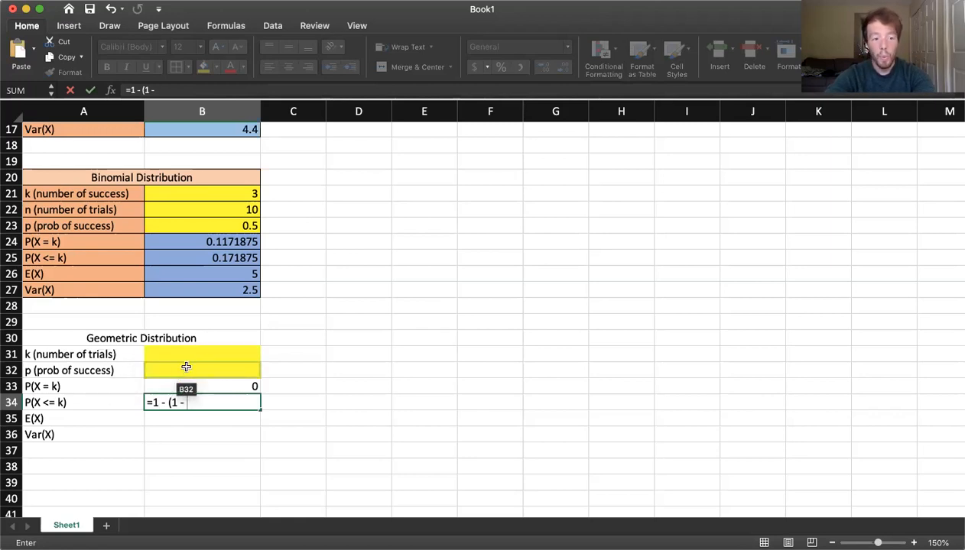
left_click(185, 367)
type(")^k")
key("Return")
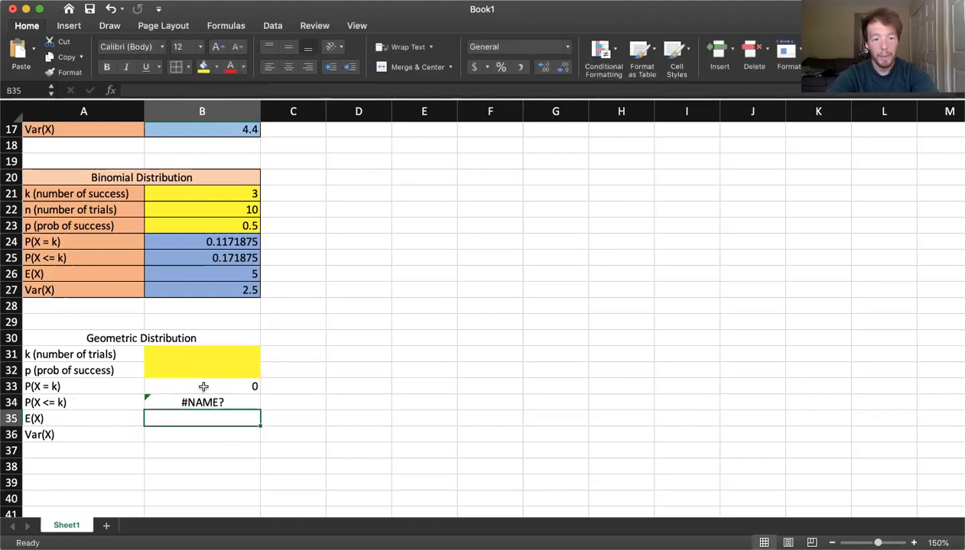
Step: Correct the geometric P(X <= k) formula in B34 to =1 - (1 - B32)^B31
left_click(196, 406)
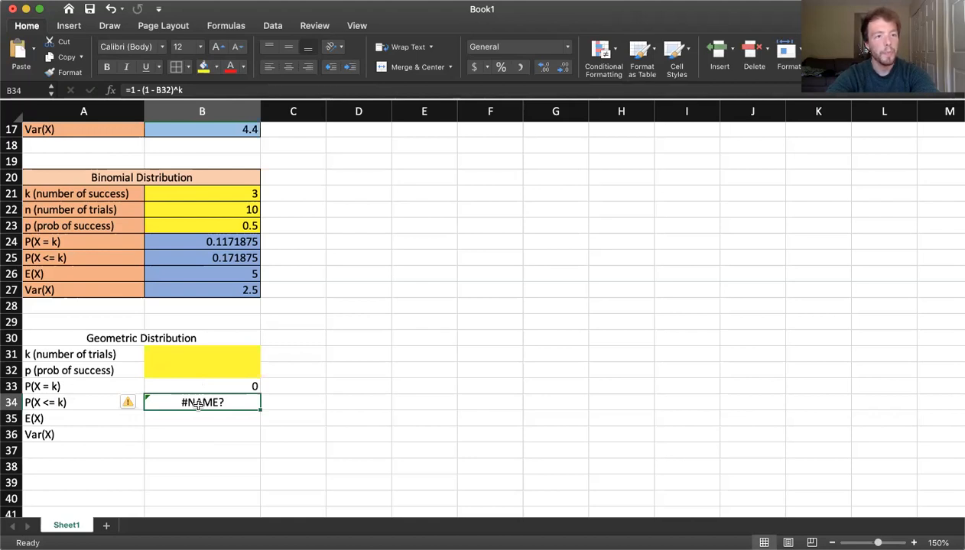
double_click(198, 405)
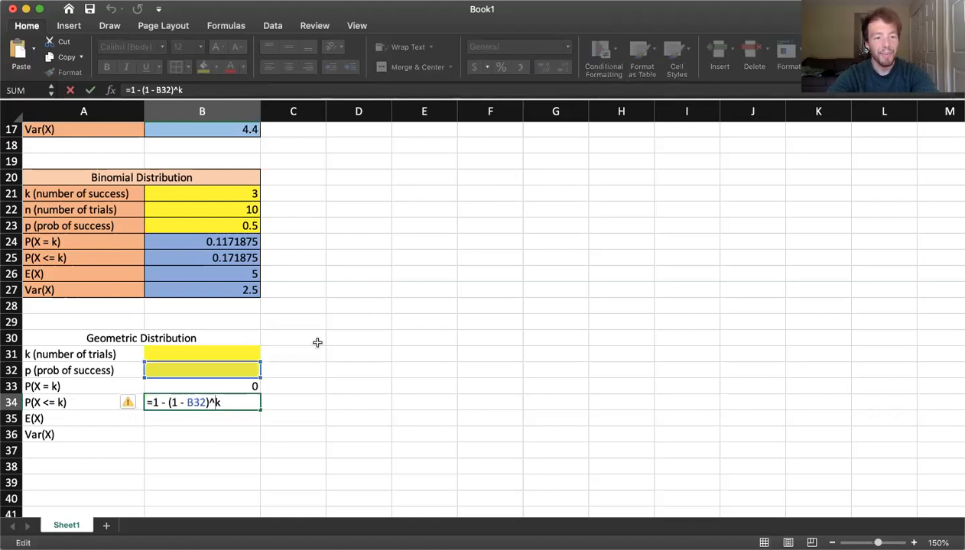
key("BackSpace")
left_click(191, 352)
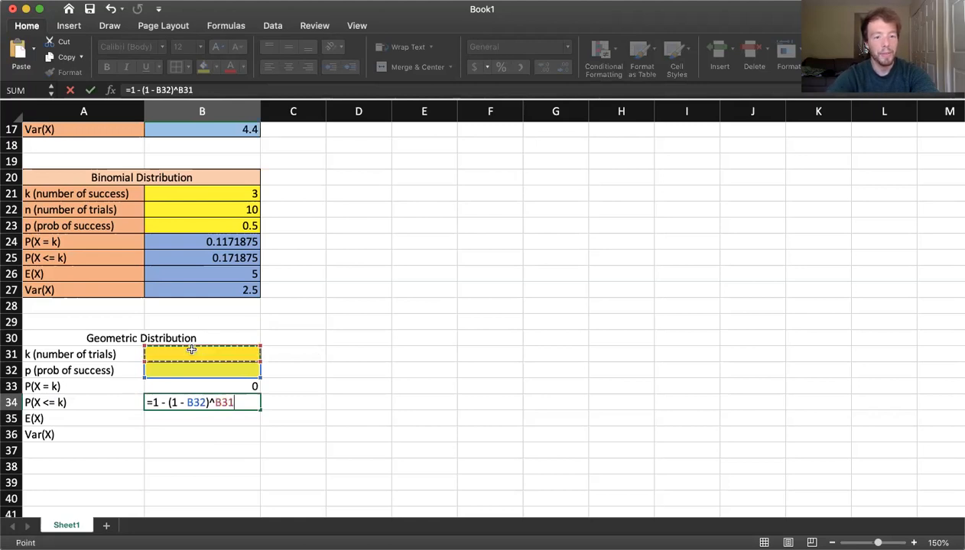
key("Return")
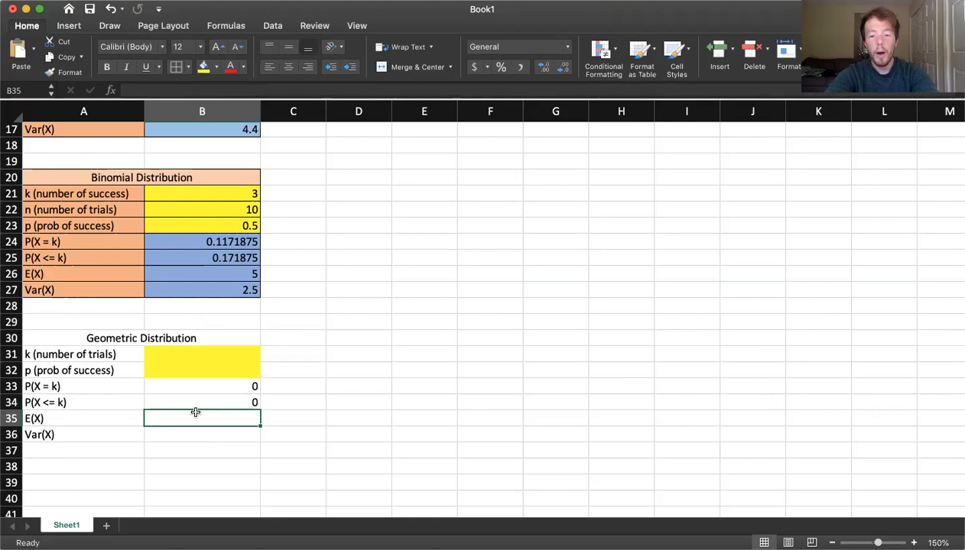
Step: Calculate the geometric E(X) in B35 with the formula =1/B32
type("=")
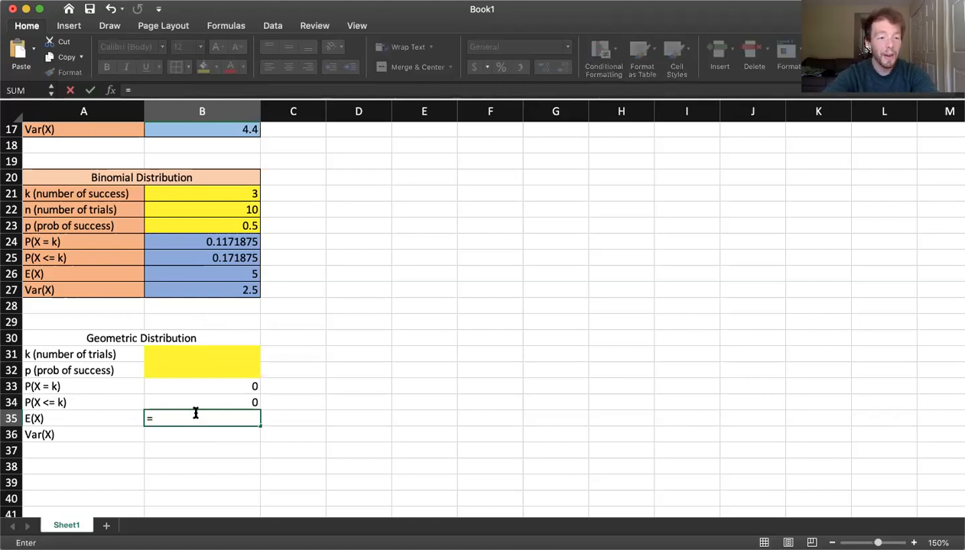
type("1/")
left_click(187, 371)
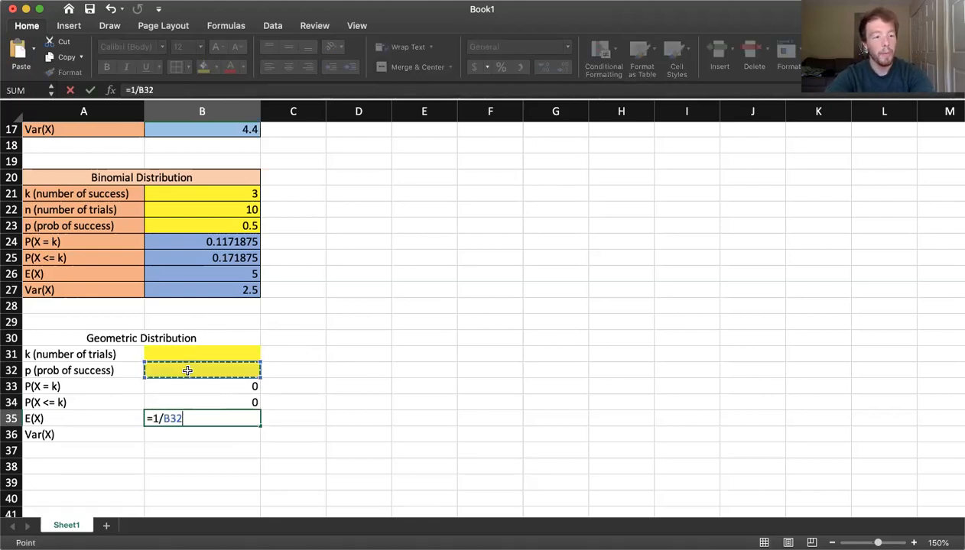
key("Return")
Step: Enter the geometric Var(X) formula =((1-p)/p^2) in B36
type("=")
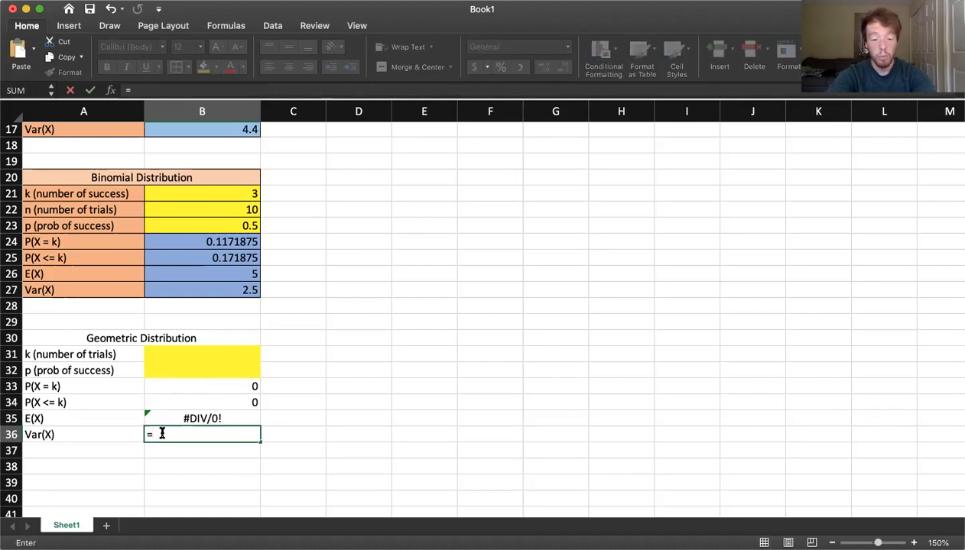
type("((1-p)/p")
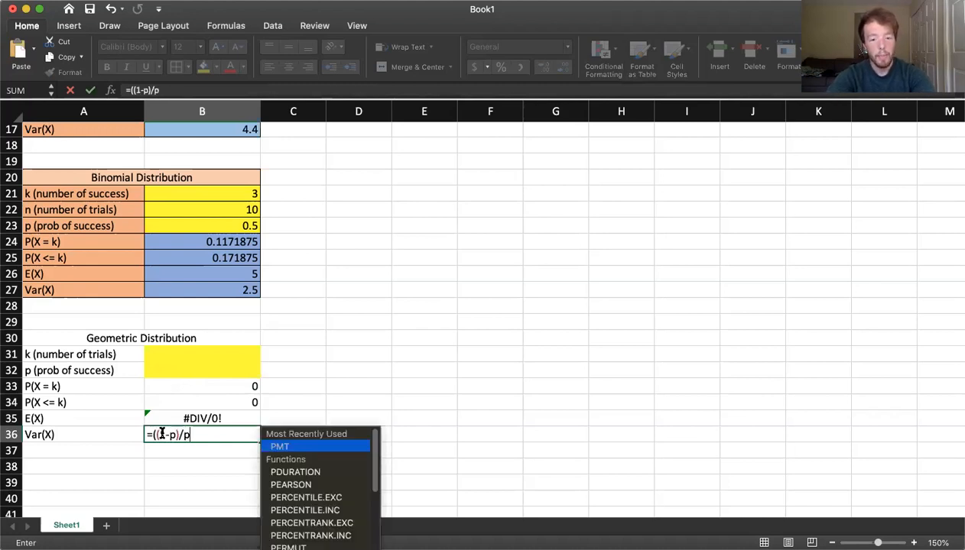
type("^2")
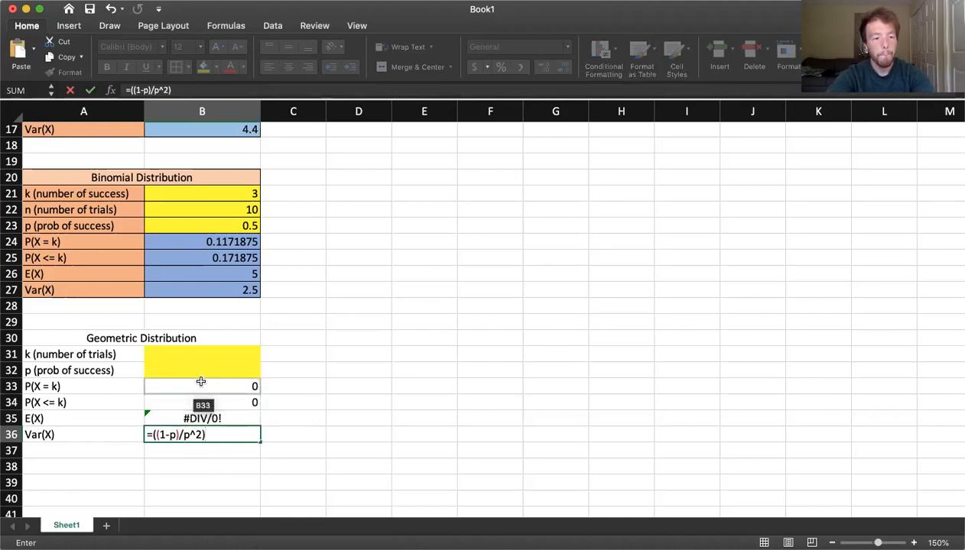
key("Return")
Step: Examine the negative binomial E(X) and Var(X) formulas in B7 and B8
scroll(203, 380, "up", 5)
scroll(206, 379, "up", 1)
left_click(255, 221)
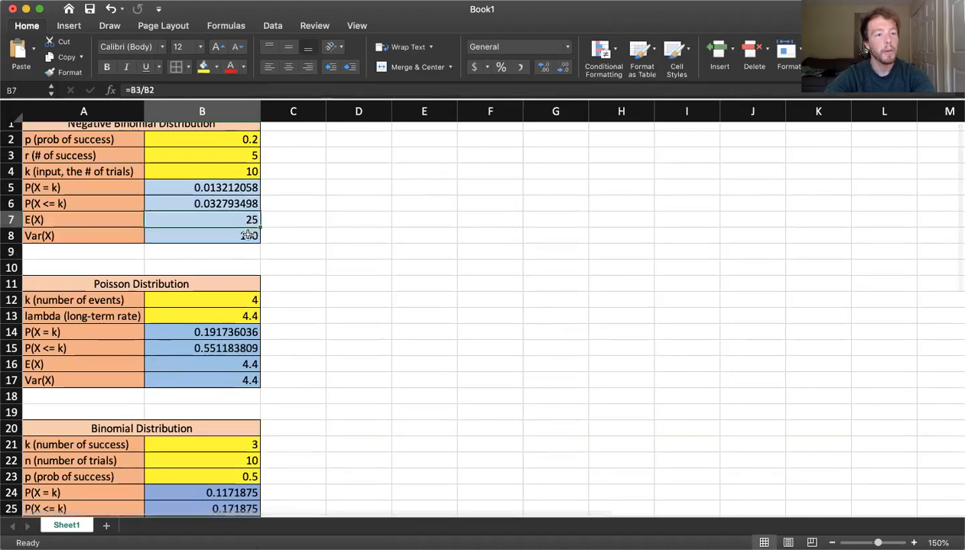
left_click(244, 233)
scroll(246, 282, "down", 5)
scroll(246, 281, "down", 3)
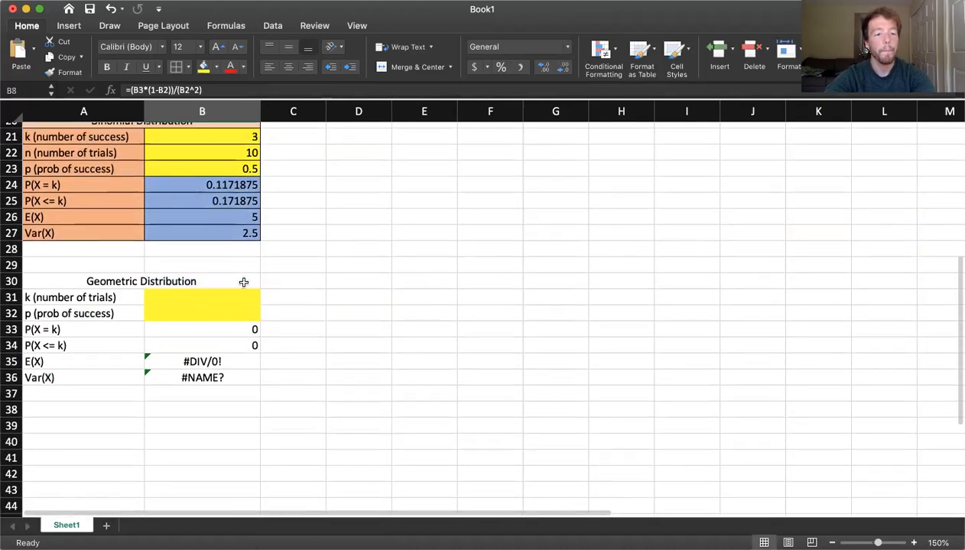
Step: Replace the p in the numerator of the geometric Var(X) formula in B36 with a reference to B32
left_click(195, 378)
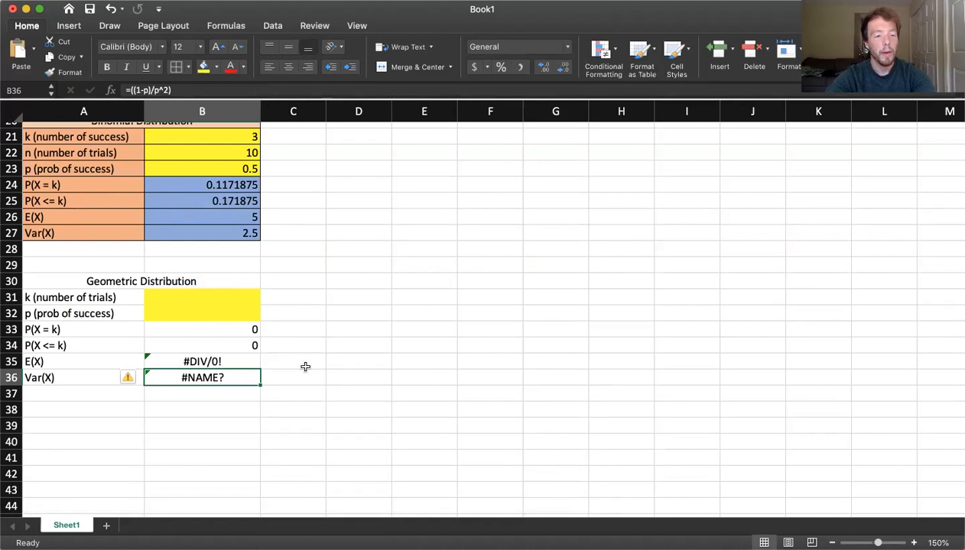
double_click(220, 377)
key("Left")
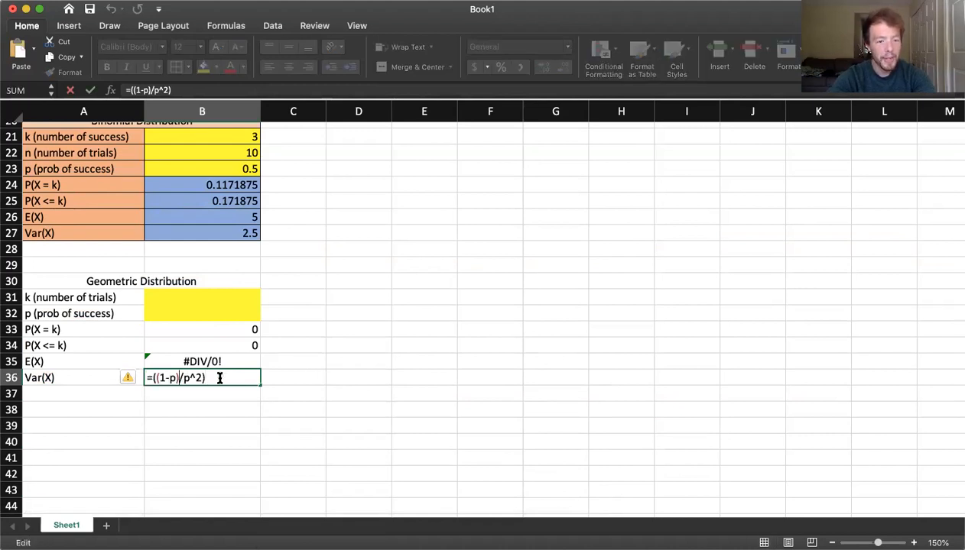
key("BackSpace")
left_click(212, 315)
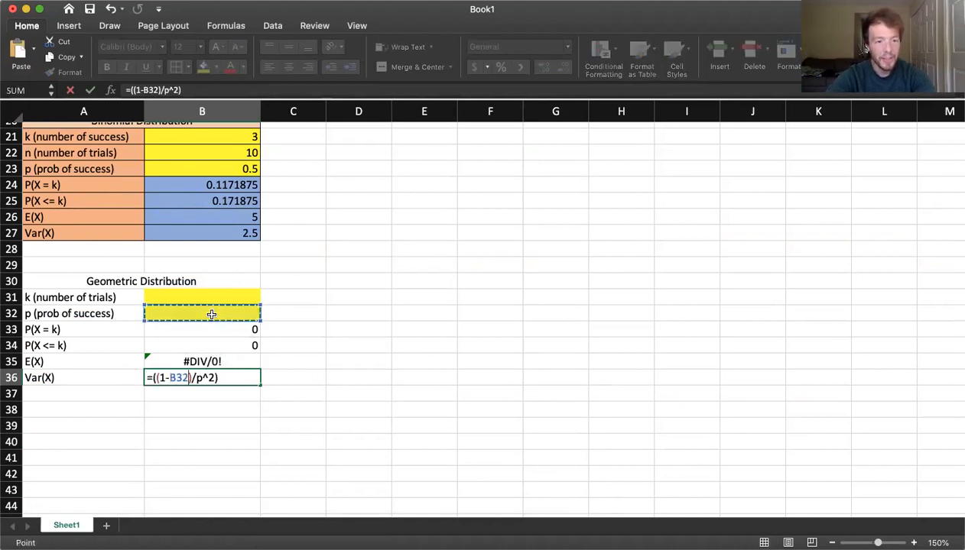
key("Right")
key("Right")
key("Left")
key("Left")
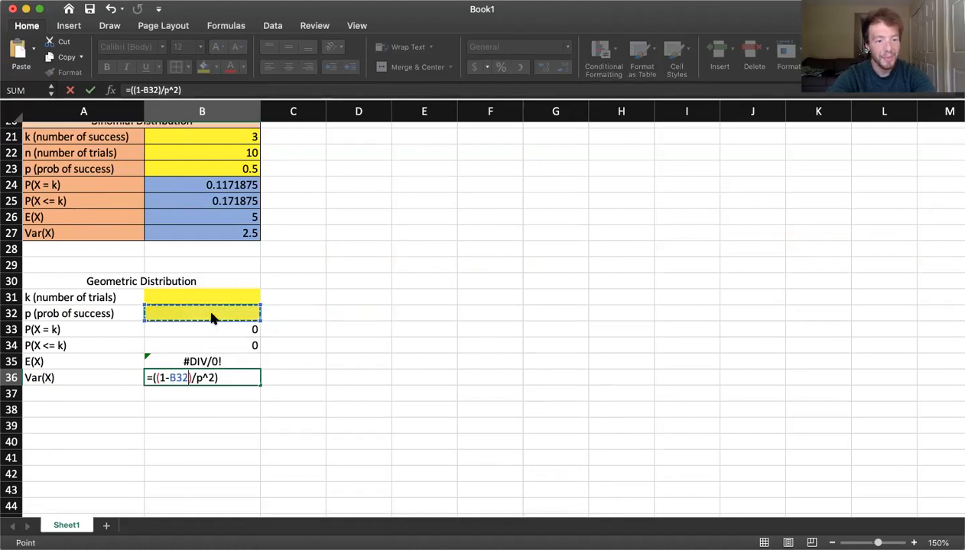
key("Return")
Step: Replace the remaining p in B36 with B32, making the Var(X) formula =((1-B32)/B32^2)
double_click(199, 379)
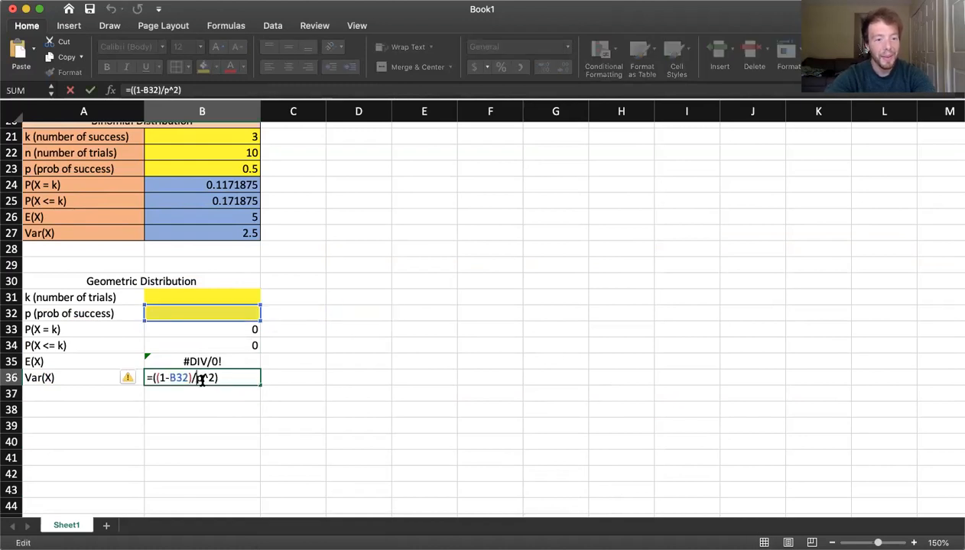
key("BackSpace")
left_click(193, 313)
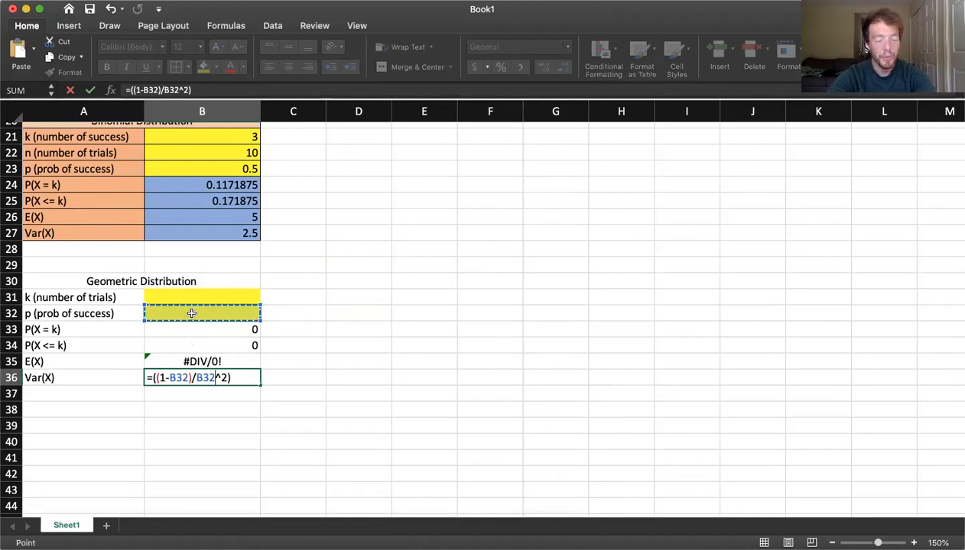
key("Return")
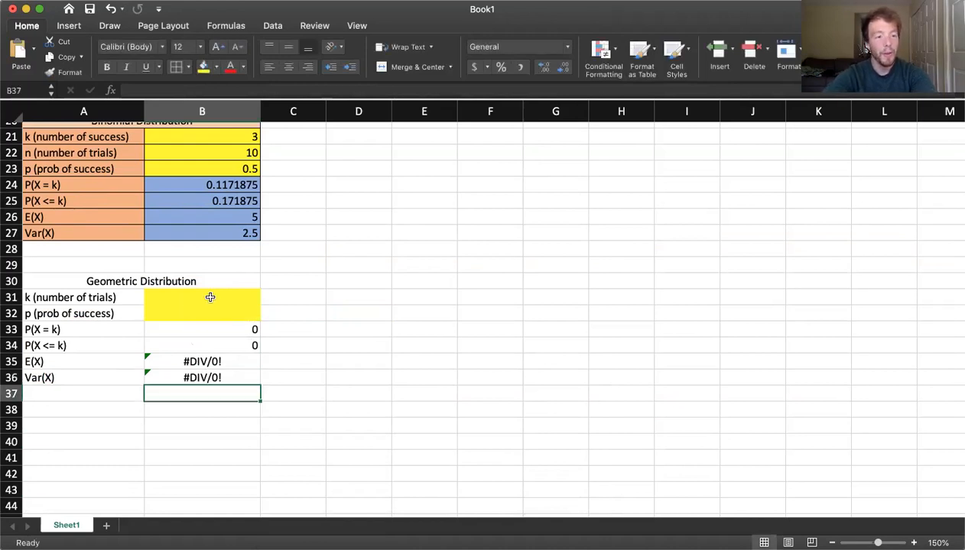
Step: Enter 5 for the geometric number of trials k in B31 and 0.3 for the success probability p in B32
left_click(210, 298)
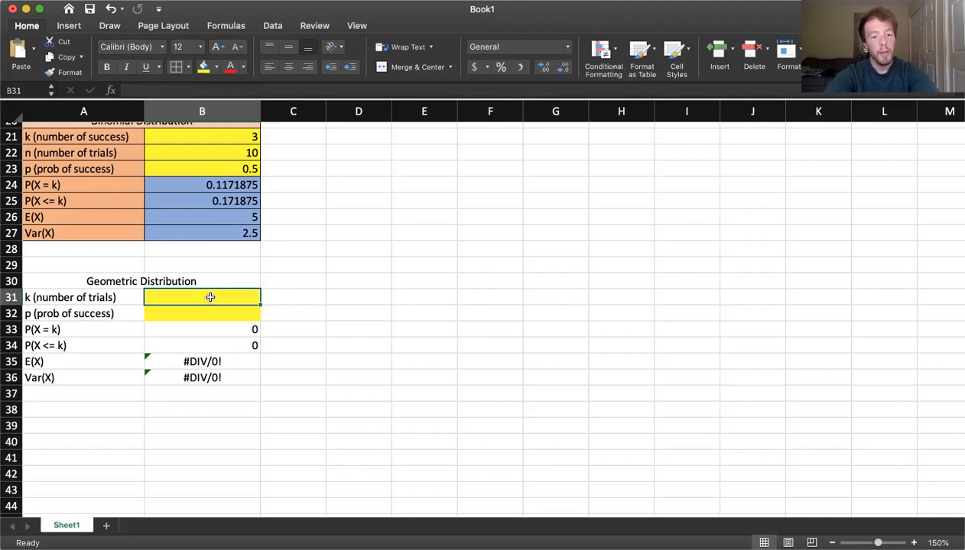
type("5")
key("Return")
type("0.3")
key("Return")
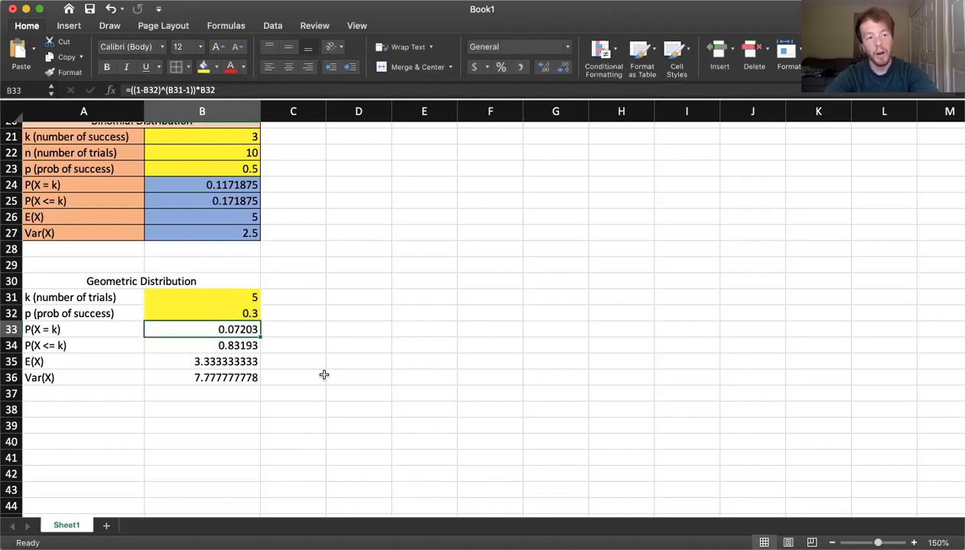
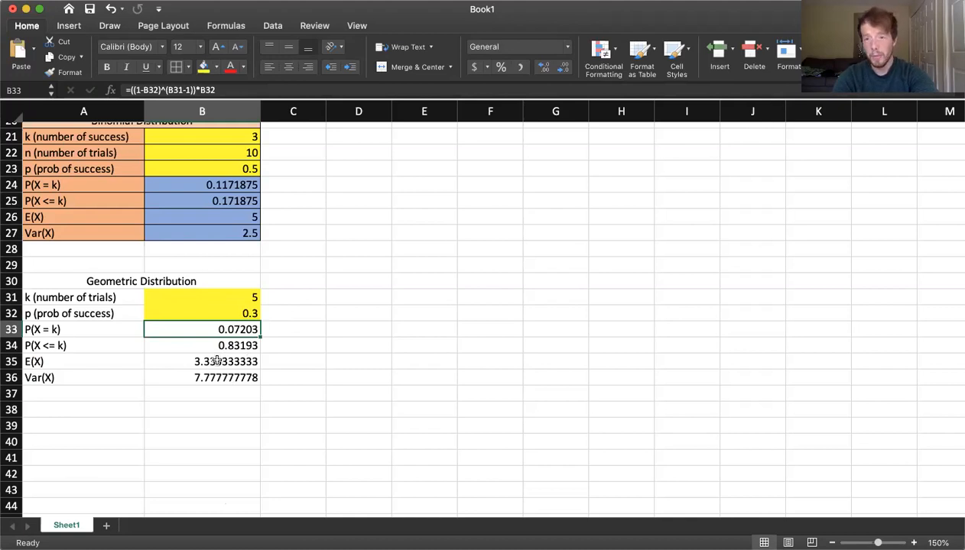
Step: Set the negative binomial number of successes r in B3 to 1
scroll(220, 378, "up", 2)
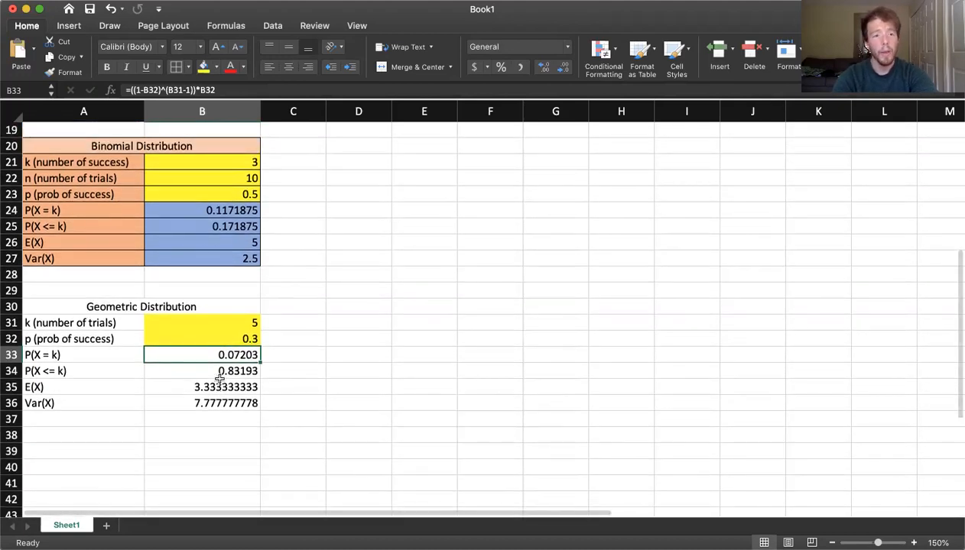
scroll(219, 379, "up", 4)
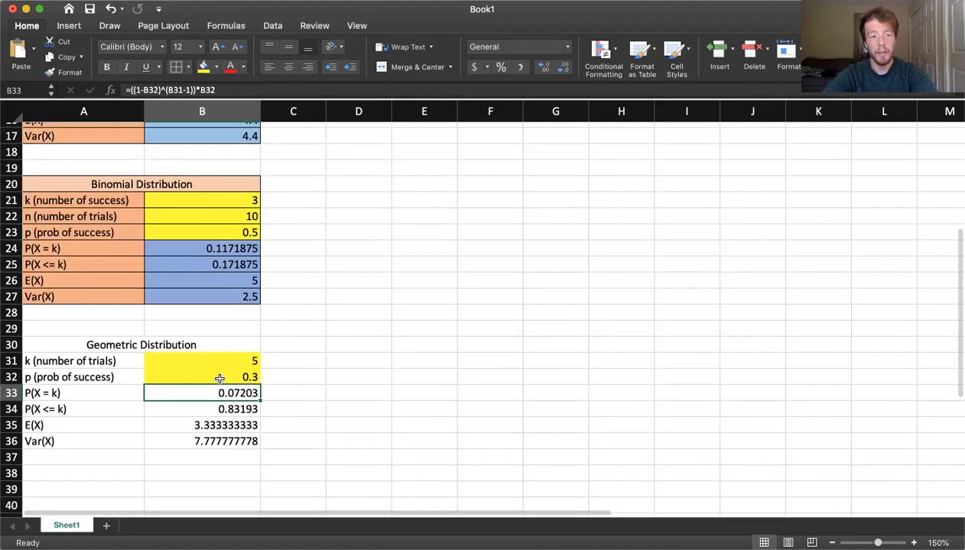
scroll(177, 340, "up", 15)
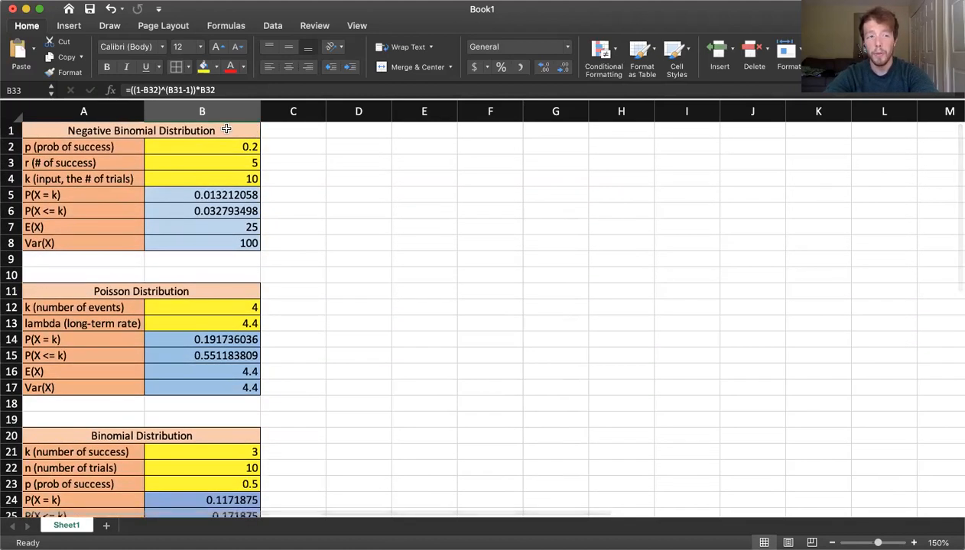
left_click(246, 164)
type("1")
key("Return")
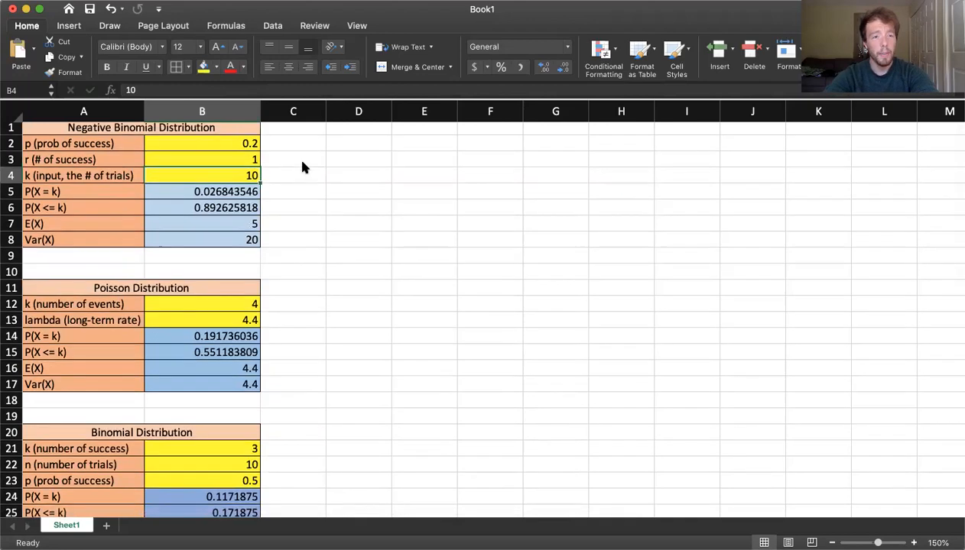
Step: Set the negative binomial number of trials k in B4 to 5 and its success probability p in B2 to 0.3
scroll(302, 167, "down", 5)
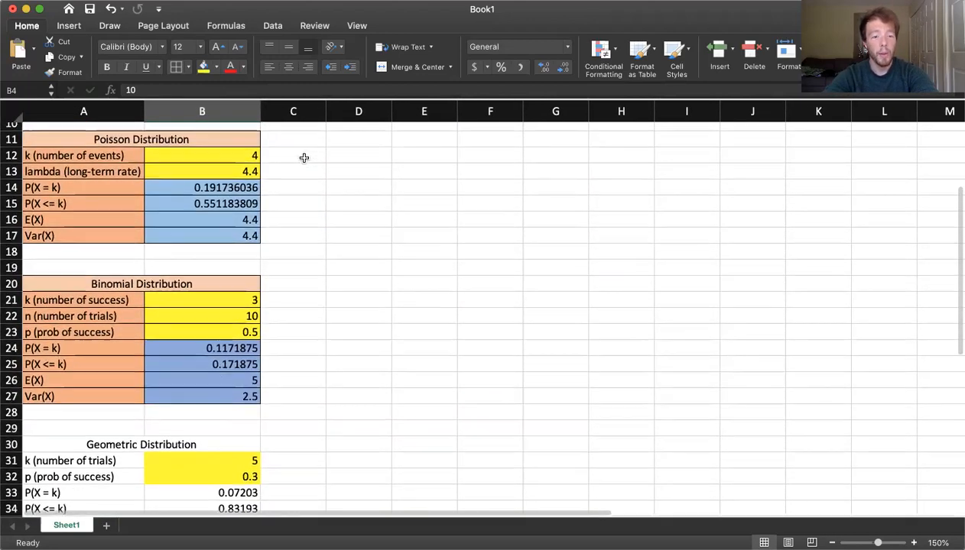
scroll(304, 158, "up", 5)
type("5")
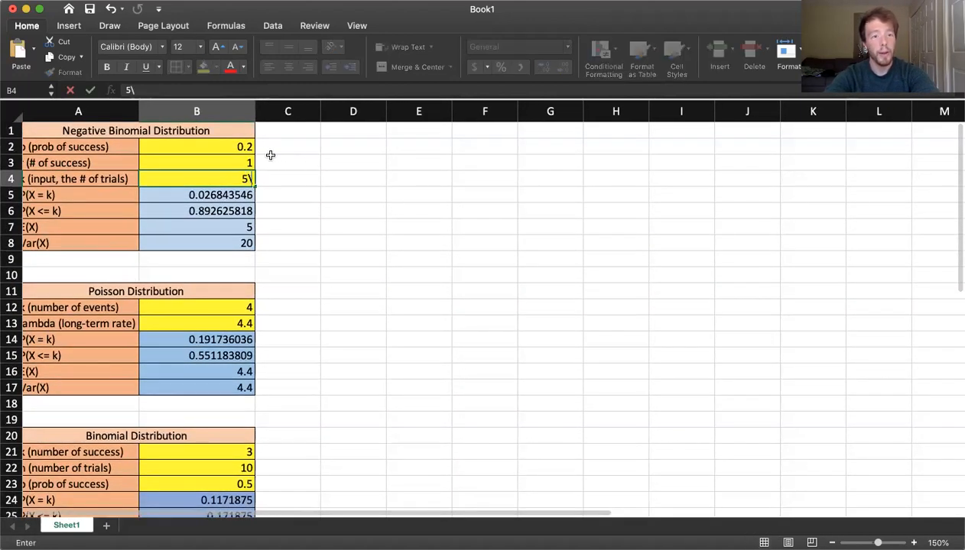
key("Return")
double_click(241, 145)
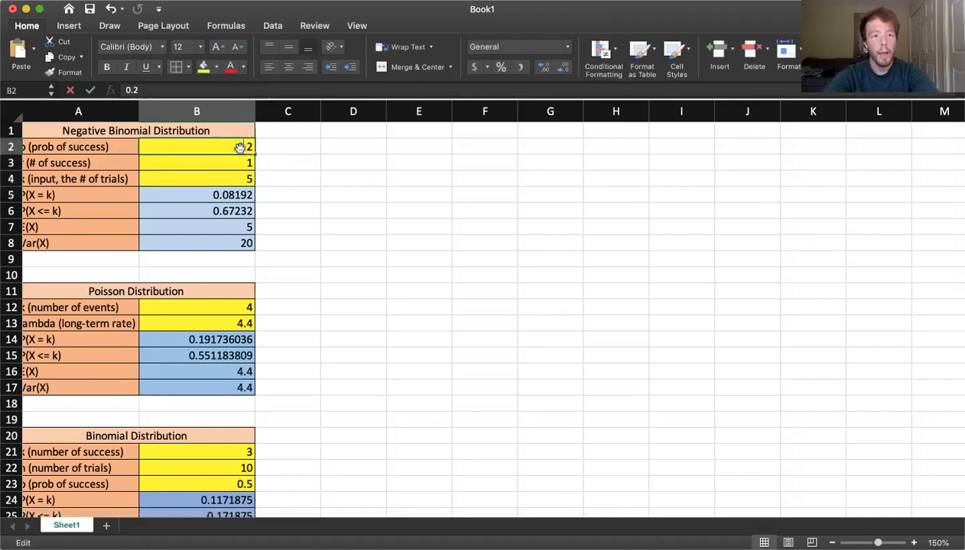
key("Return")
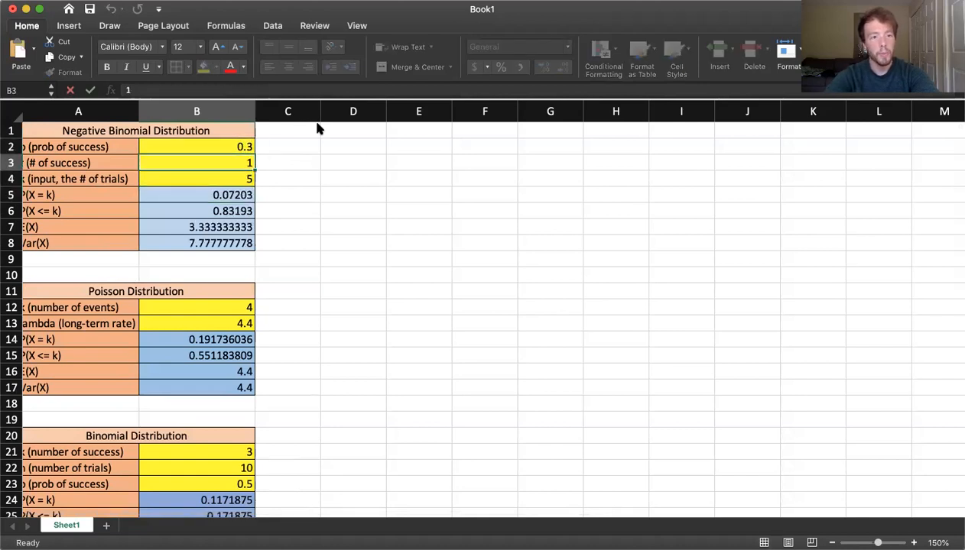
Step: Compare the negative binomial results with the geometric results, checking the P(X = k) formulas in B5 and B33
scroll(259, 177, "down", 4)
scroll(259, 177, "up", 3)
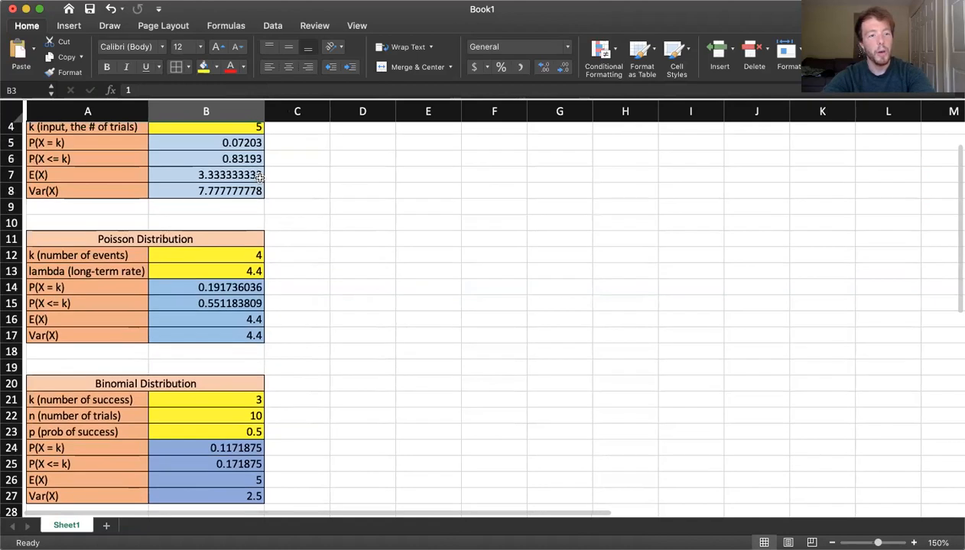
scroll(259, 180, "down", 4)
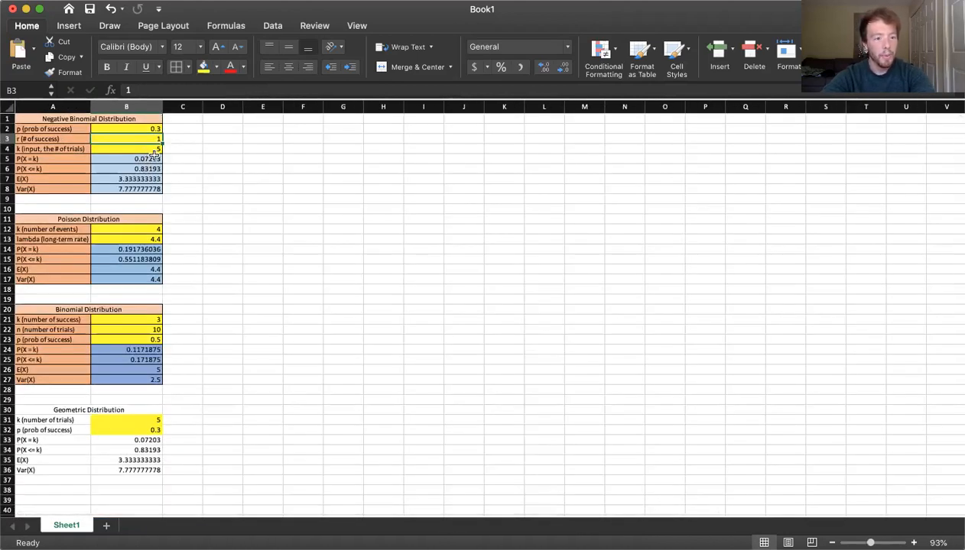
left_click(142, 157)
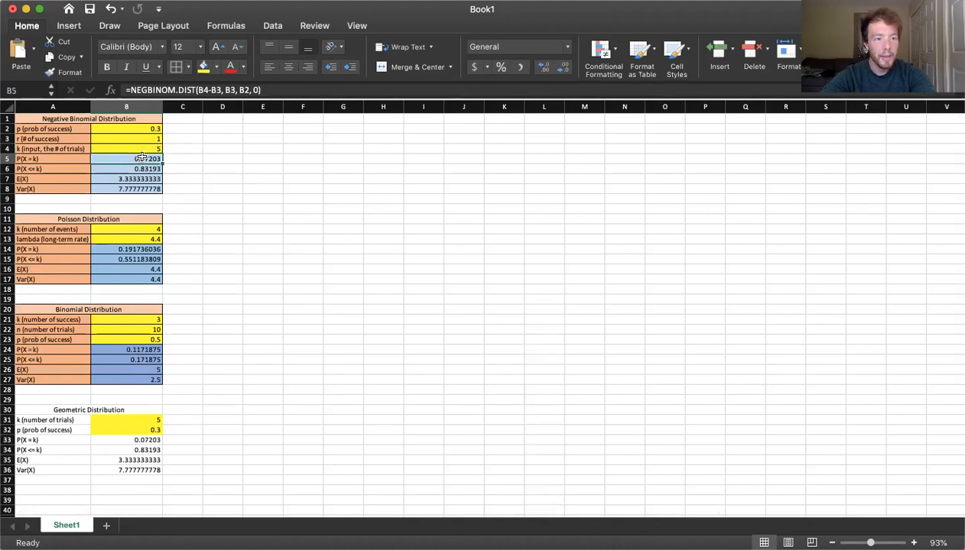
left_click(142, 441)
double_click(145, 441)
left_click(182, 461)
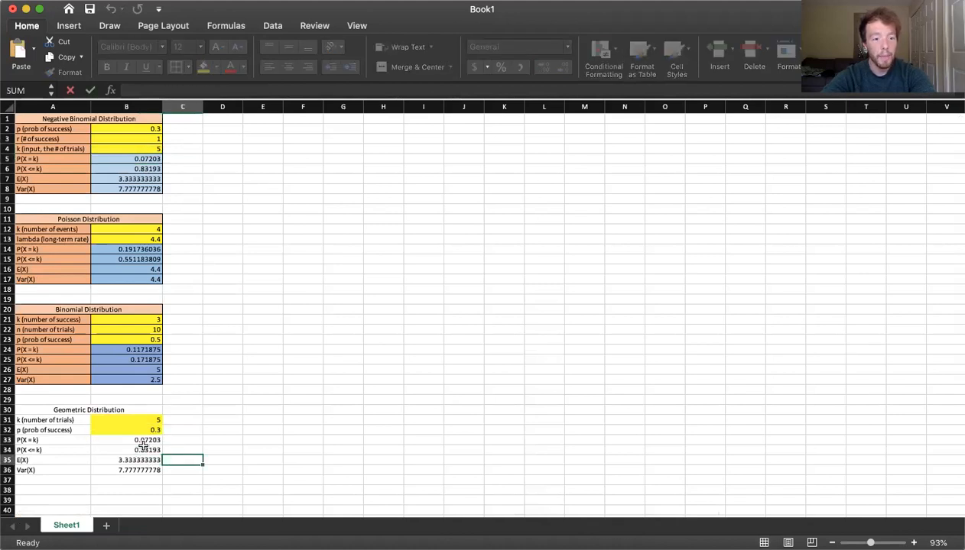
Step: Fill the geometric result cells B33:B36 with light blue
left_click_drag(130, 441, 130, 468)
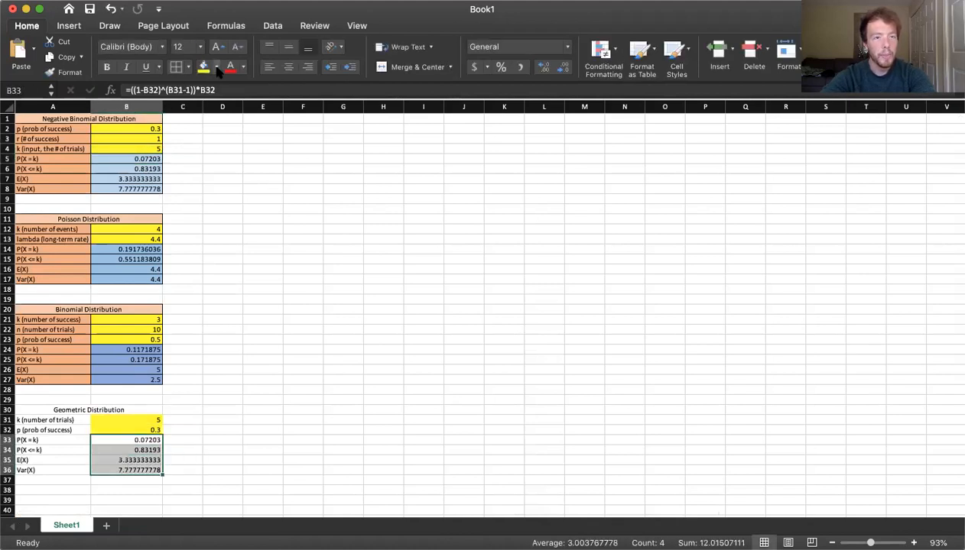
key("super+z")
left_click(229, 409)
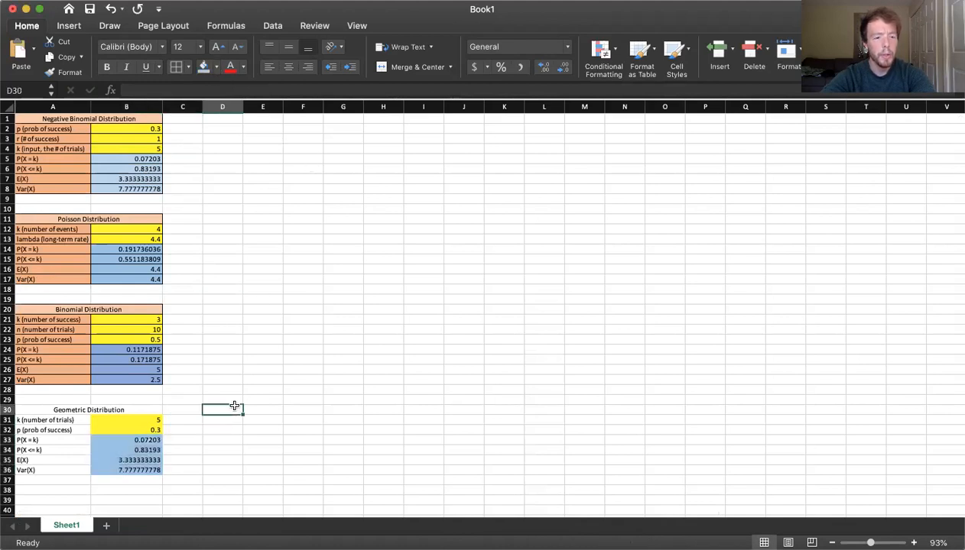
Step: Fill the geometric distribution label cells A31:A36 with orange, matching the labels of the other tables
scroll(175, 432, "up", 3)
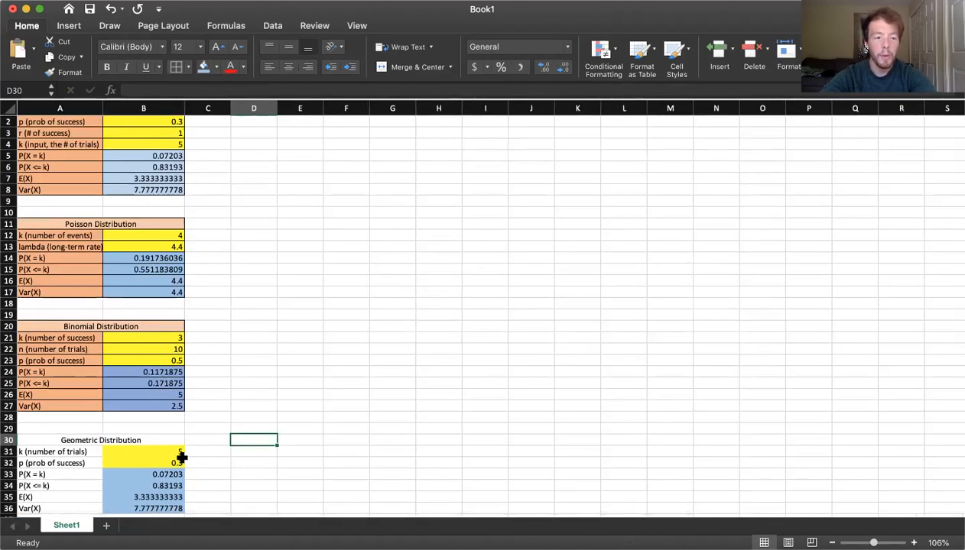
scroll(184, 488, "down", 2)
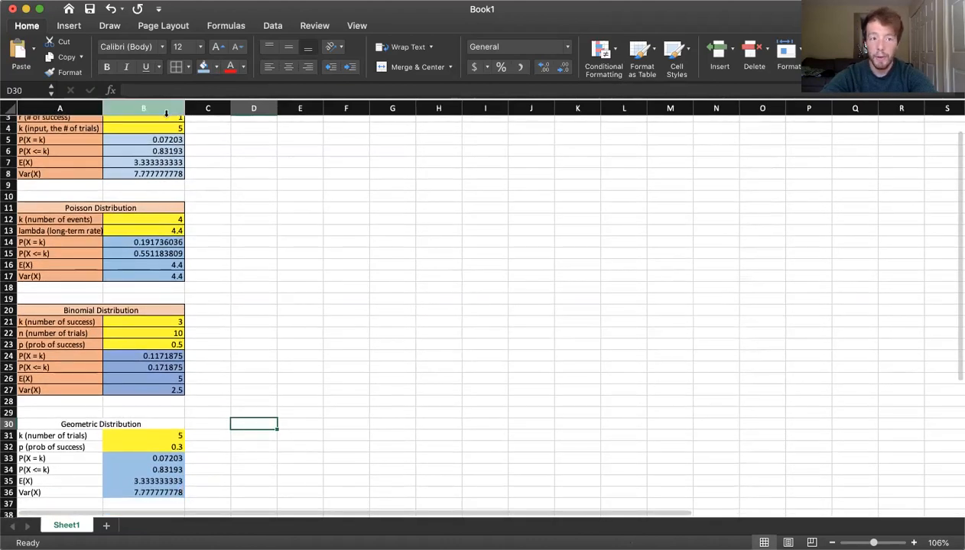
scroll(166, 204, "up", 3)
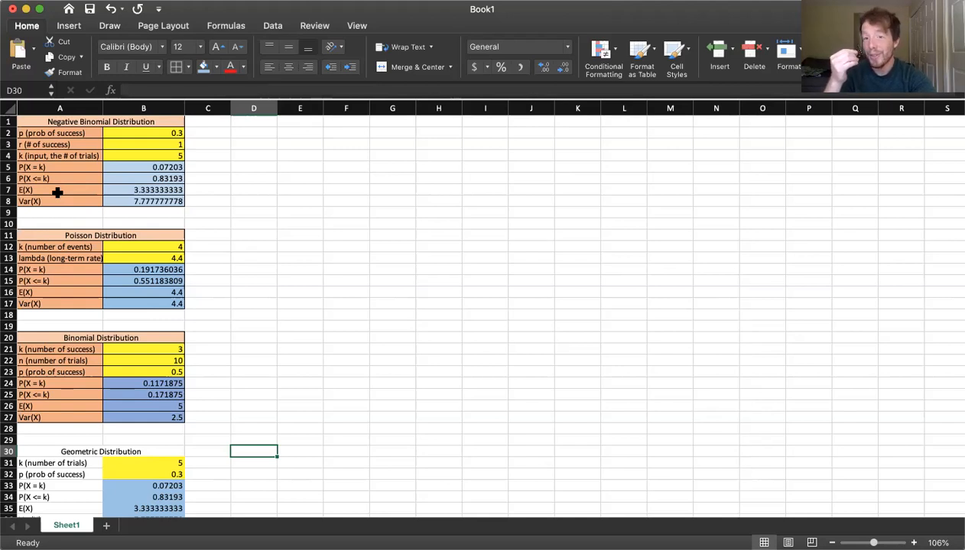
scroll(57, 191, "down", 5)
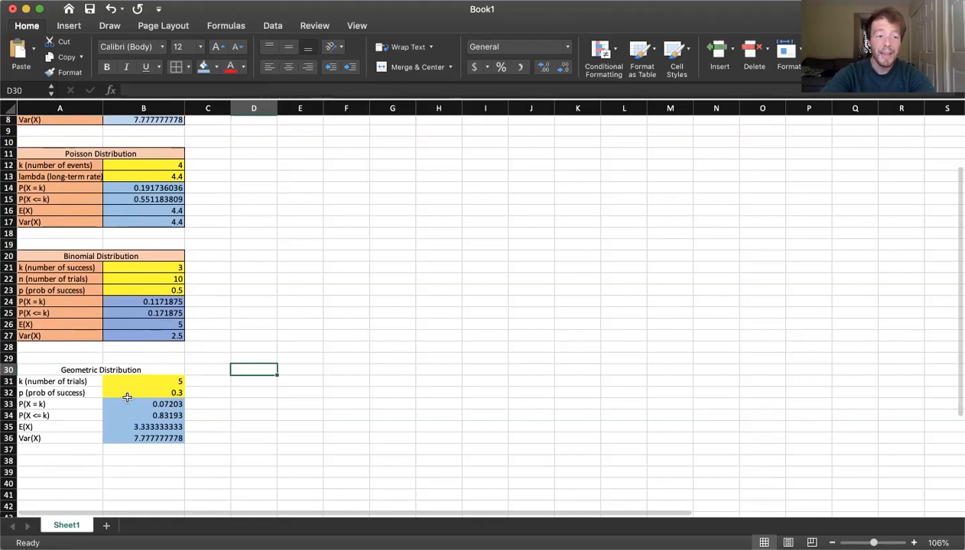
left_click_drag(81, 380, 77, 437)
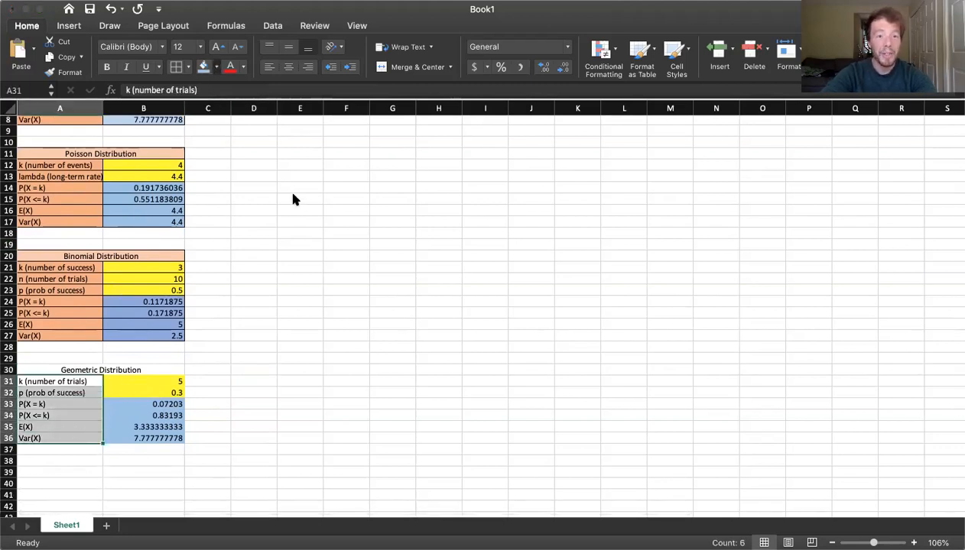
Step: Fill the merged Geometric Distribution heading in row 30 with light orange, matching the other table headings
left_click(111, 370)
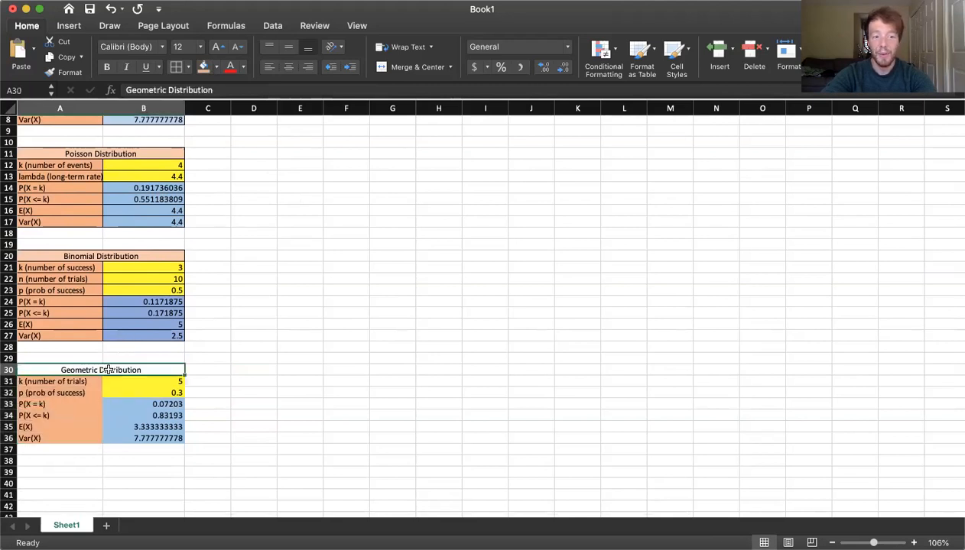
scroll(171, 182, "up", 5)
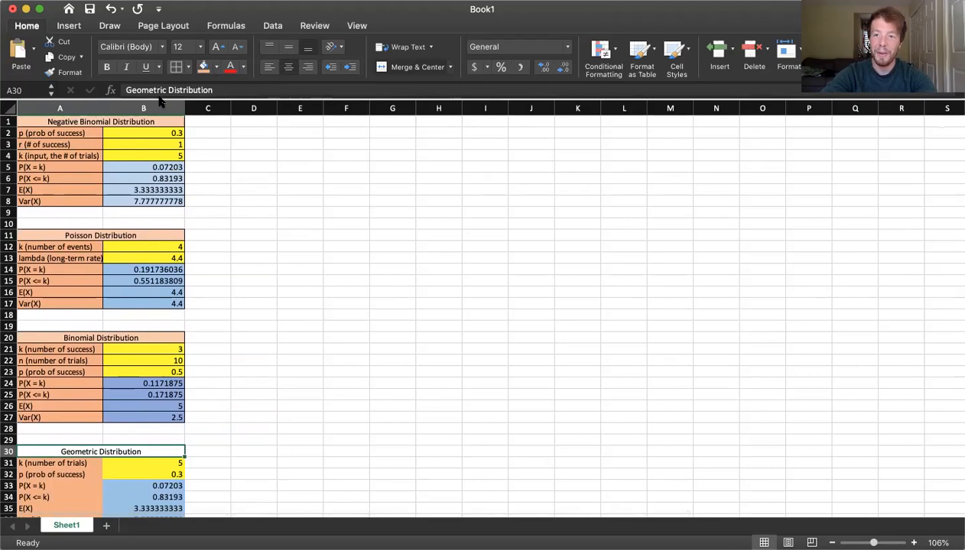
scroll(199, 257, "down", 2)
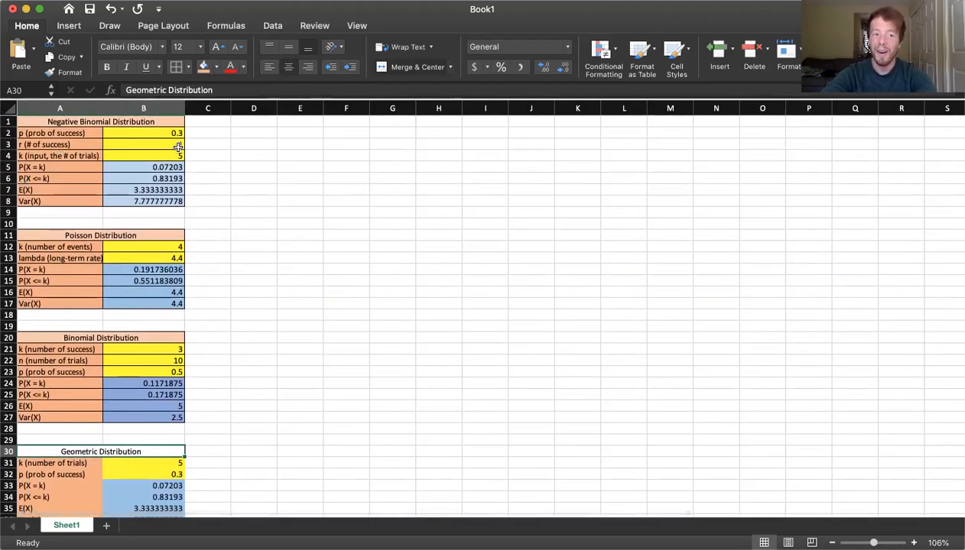
scroll(179, 146, "down", 5)
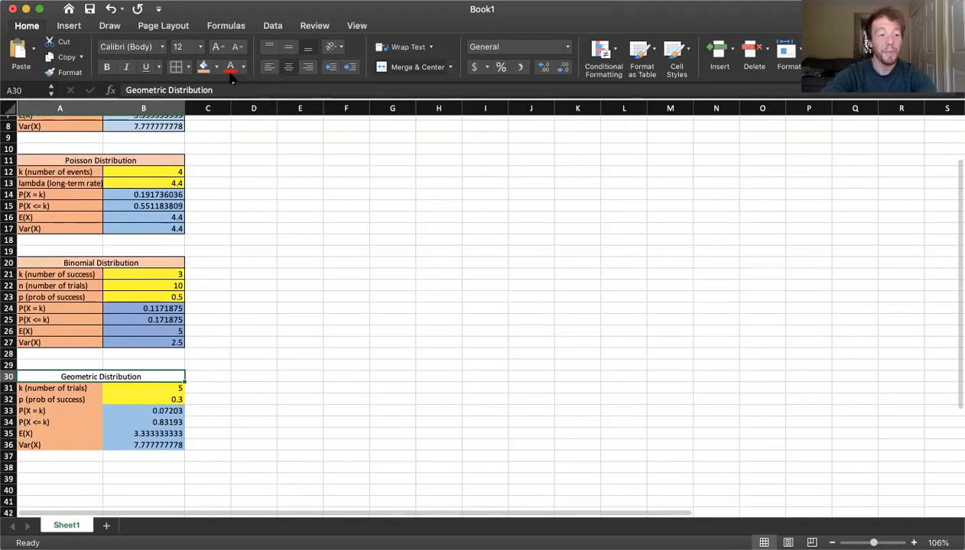
left_click(218, 68)
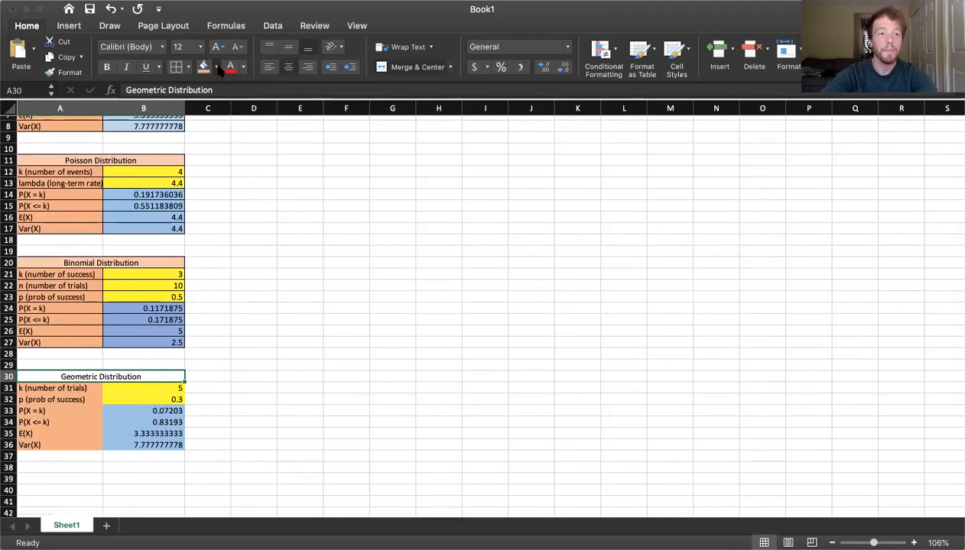
left_click(266, 153)
Step: Apply borders to all cells of the geometric distribution table A30:B36
scroll(237, 373, "up", 2)
left_click(110, 412)
left_click_drag(74, 388, 97, 460)
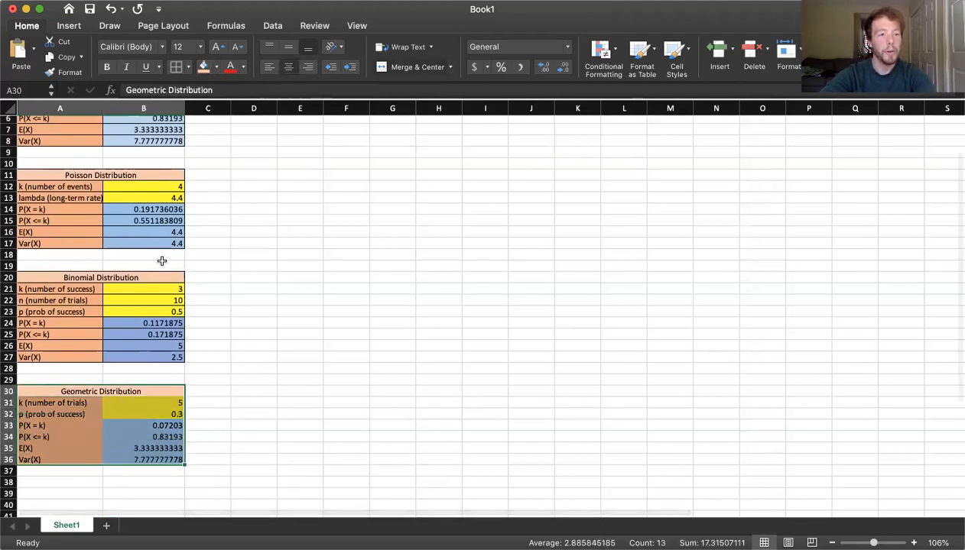
left_click(169, 311)
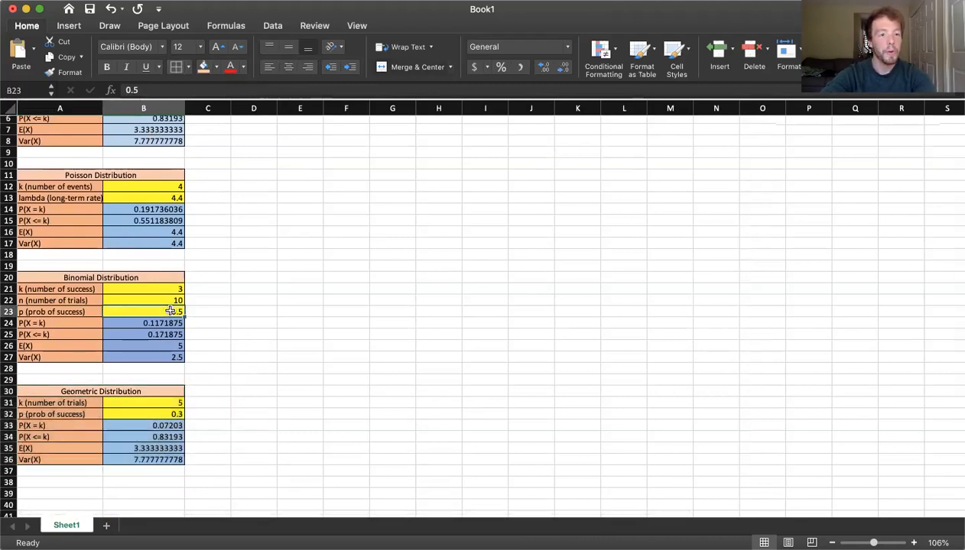
Step: Merge and center A39:B39 and enter the heading "Normal Distribution"
scroll(170, 312, "up", 2)
scroll(169, 311, "down", 7)
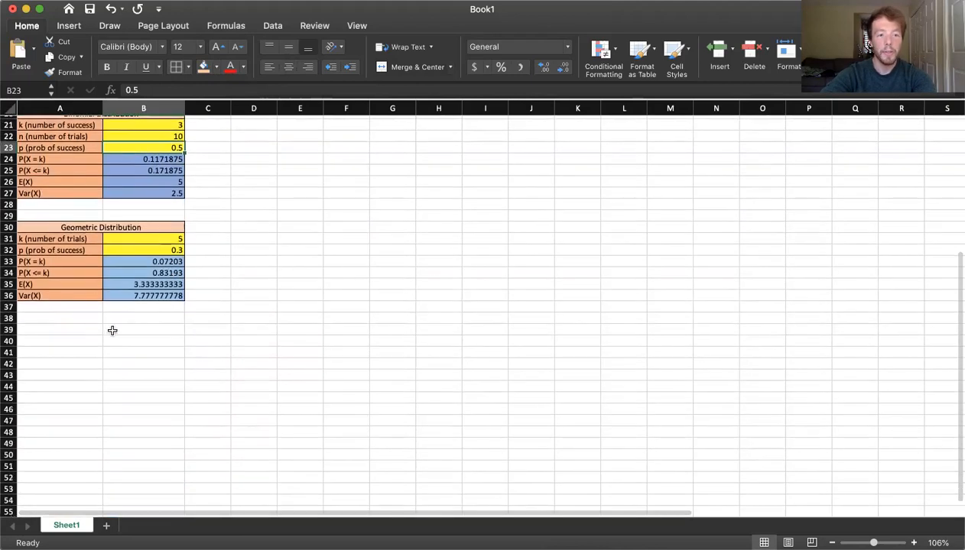
left_click_drag(67, 329, 143, 330)
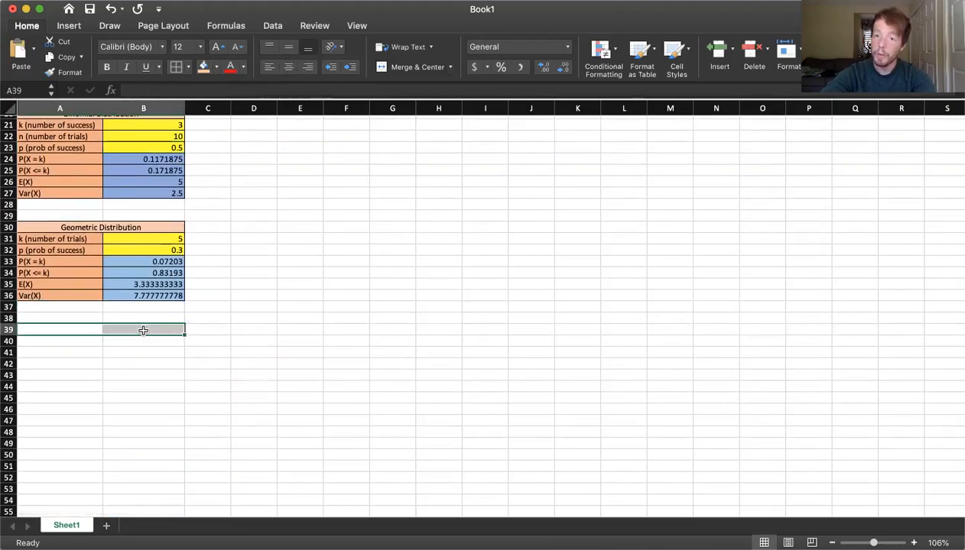
left_click(415, 68)
scroll(263, 294, "down", 2)
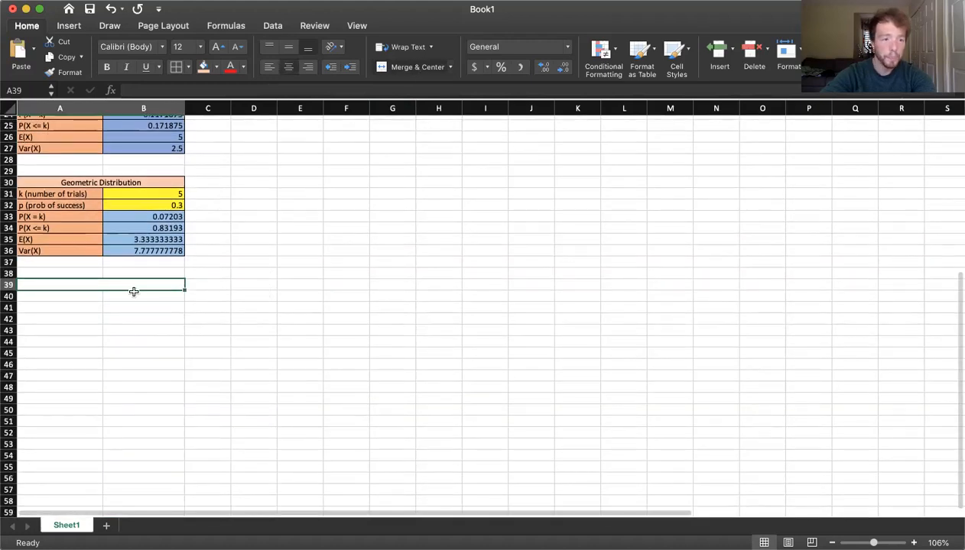
type("Norm")
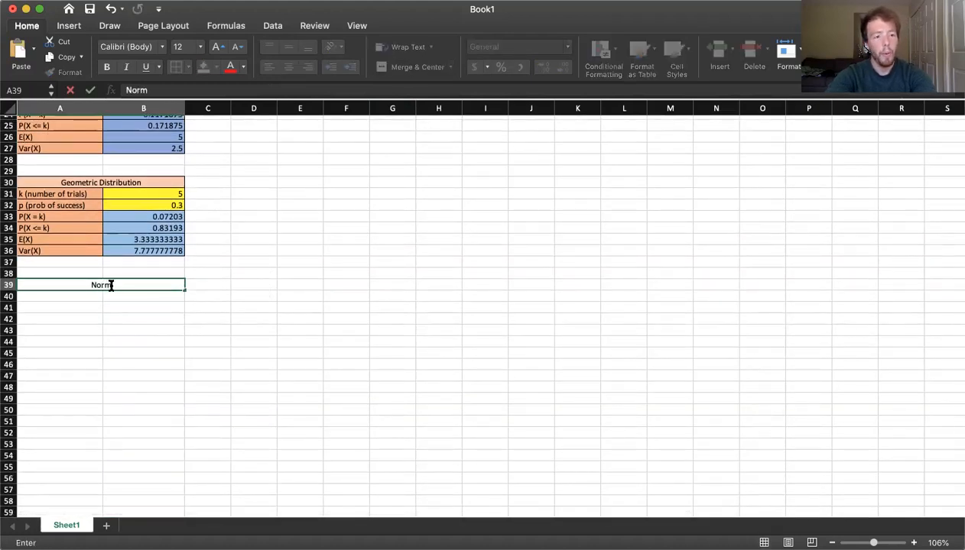
type("al Distribution")
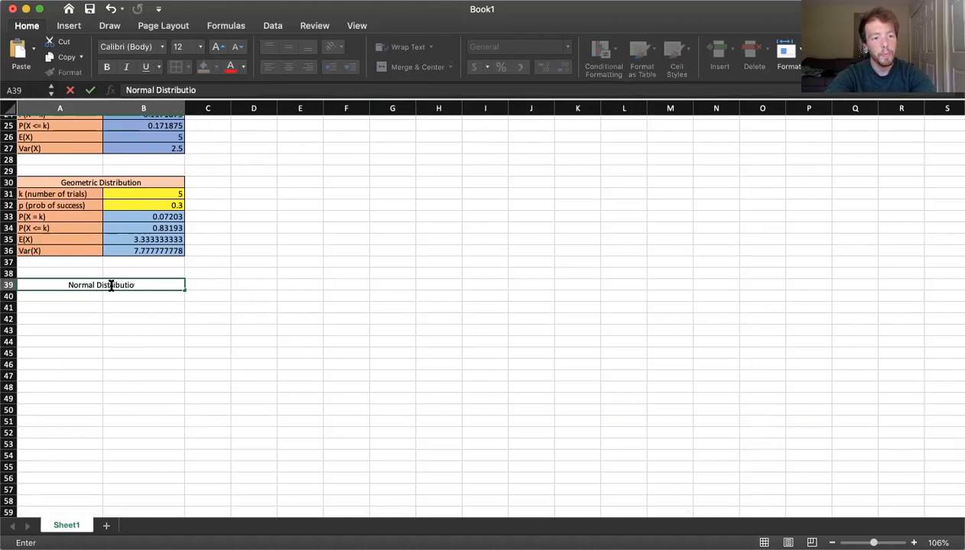
key("Return")
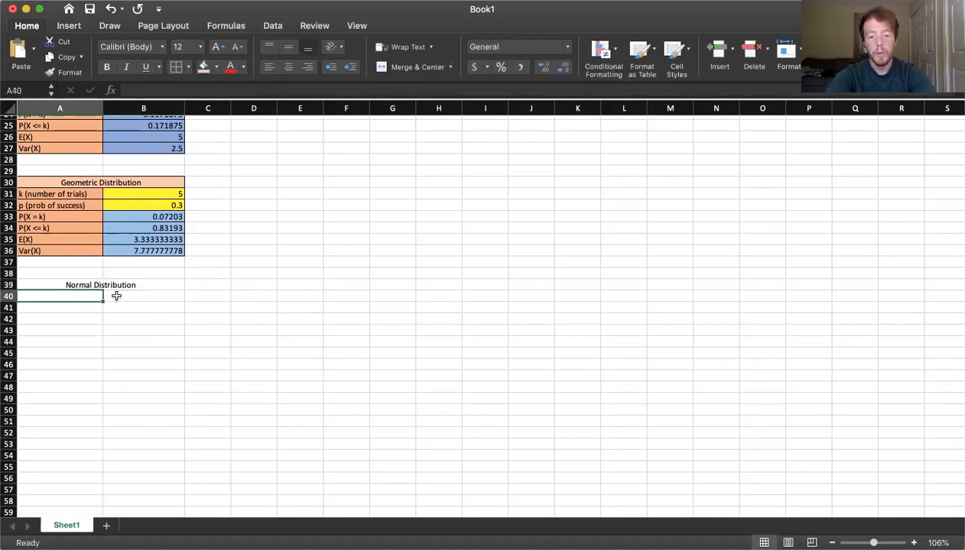
Step: Enter the normal distribution labels "mu (mean)" in A40 and "sigma (st. dev.)" in A41
type("mu")
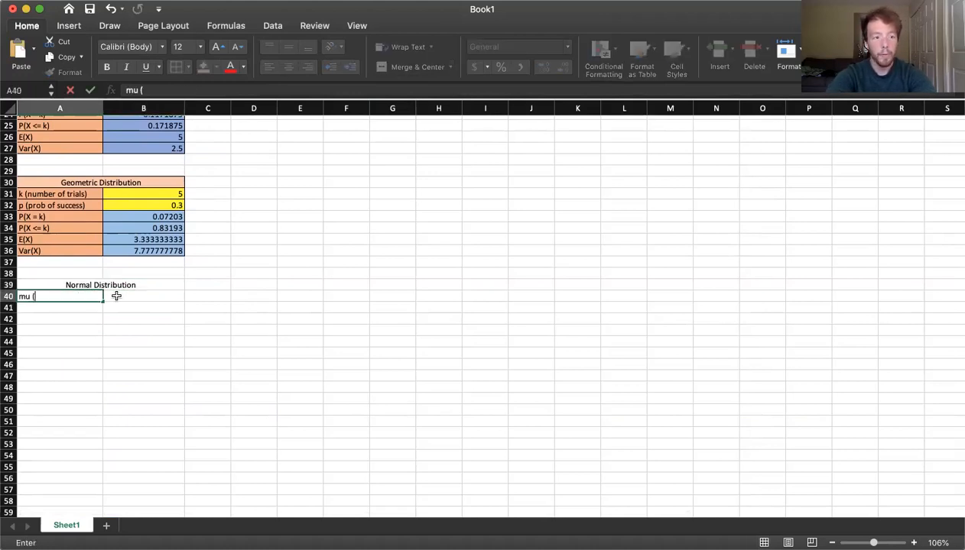
type(" (mean)")
key("Return")
type("sigma (st. dev.")
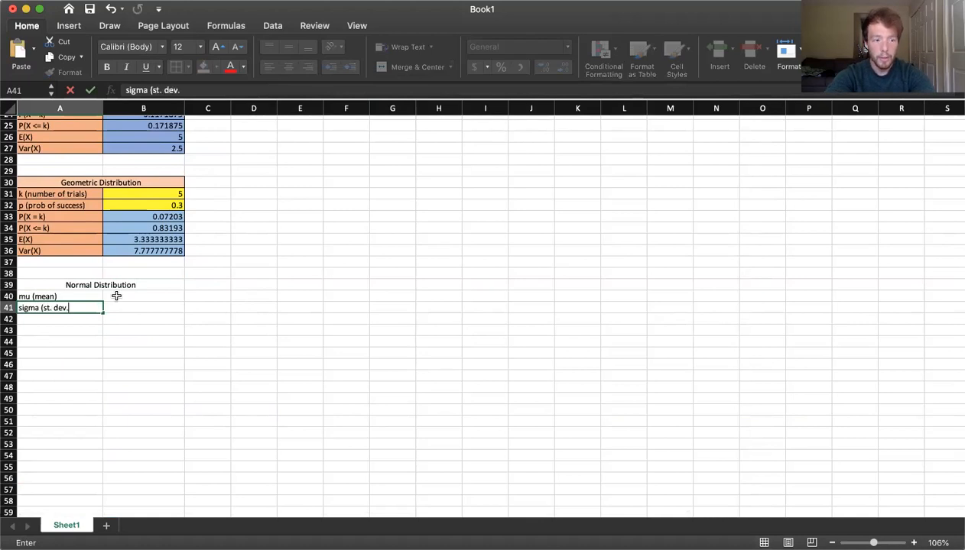
type(")")
key("Return")
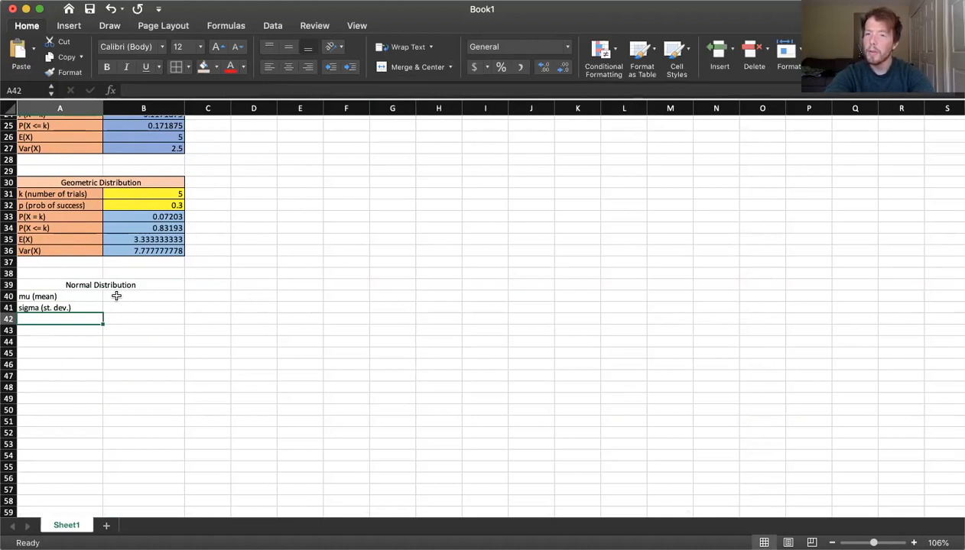
Step: Label A42 "x (the value)" and fill the normal distribution input cells B40:B42 with yellow
type("X")
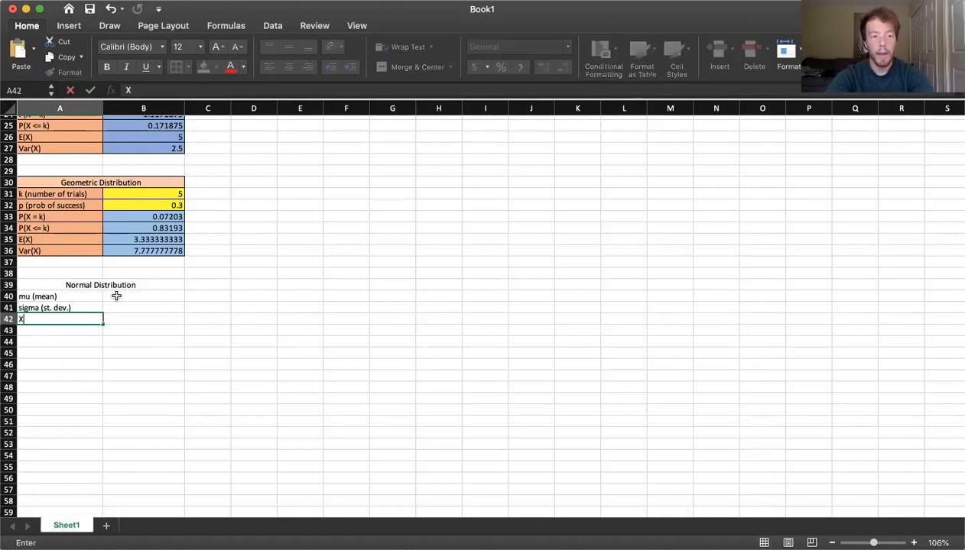
type(" (the value")
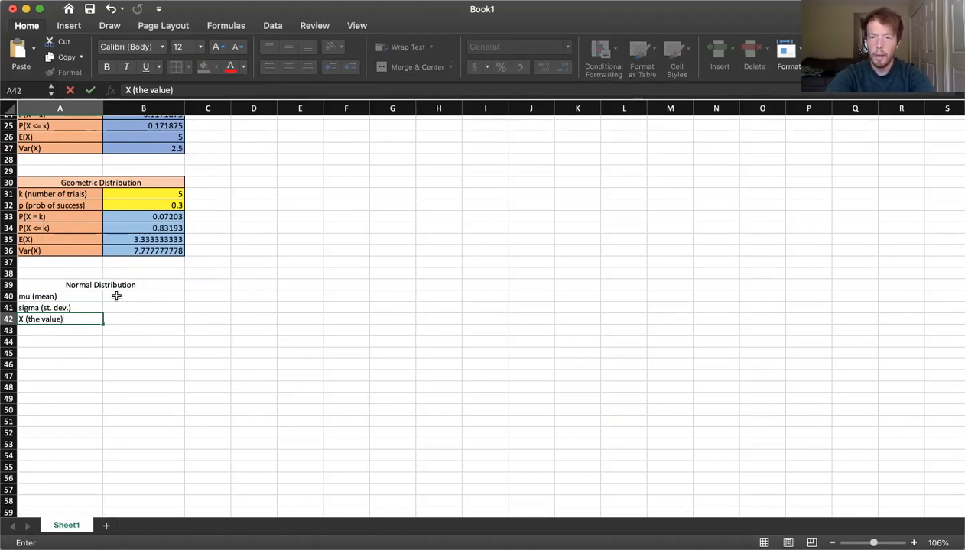
key("BackSpace")
key("BackSpace")
key("BackSpace")
key("BackSpace")
key("BackSpace")
key("BackSpace")
key("BackSpace")
key("BackSpace")
key("BackSpace")
key("BackSpace")
key("BackSpace")
key("BackSpace")
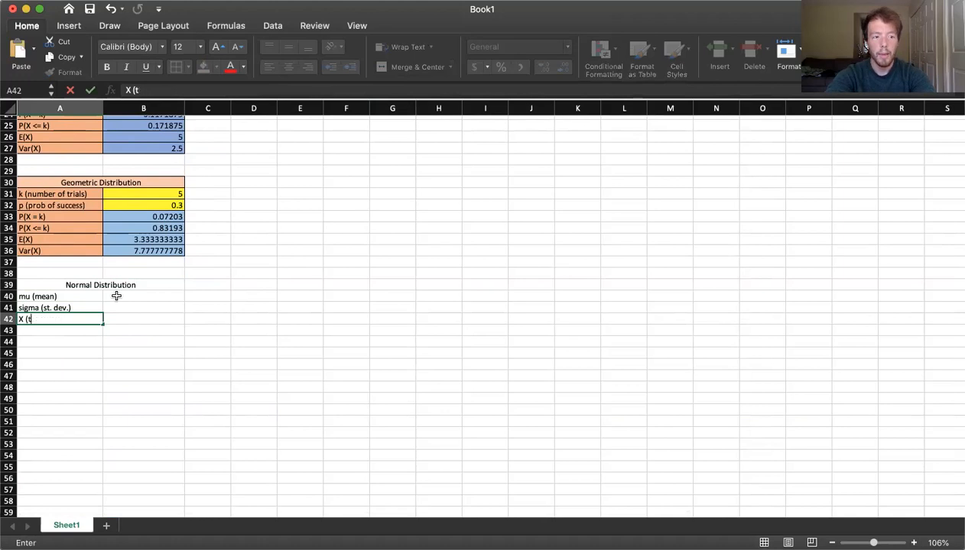
type("x (the value)")
key("Return")
scroll(117, 296, "down", 3)
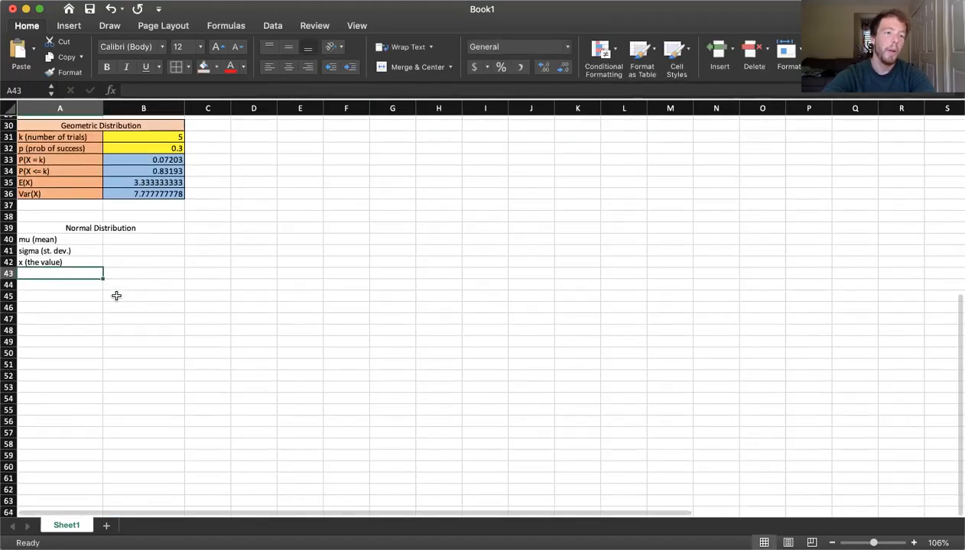
left_click_drag(130, 235, 125, 257)
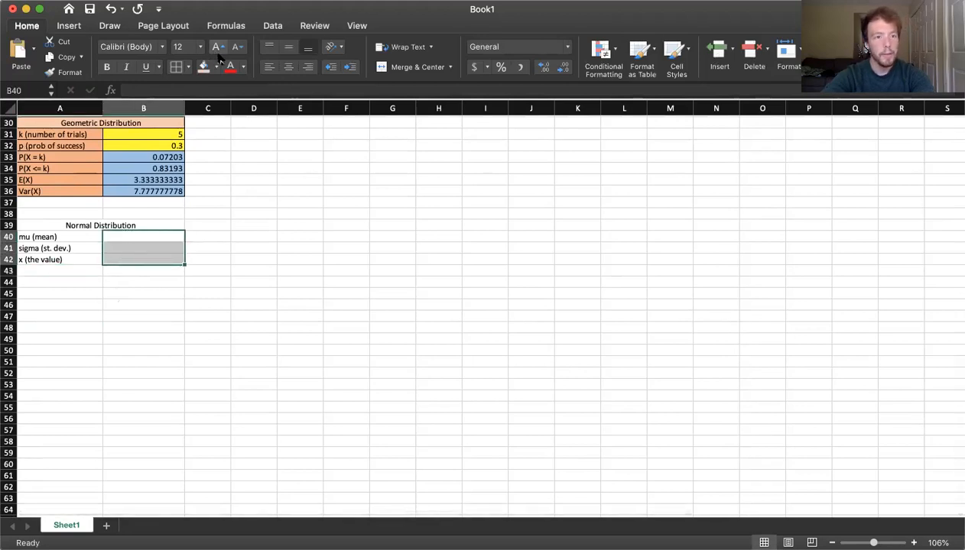
Step: Enter the result labels "z-score" in A43 and "P(X = x)" in A44
left_click(48, 271)
type("P")
type("z-score")
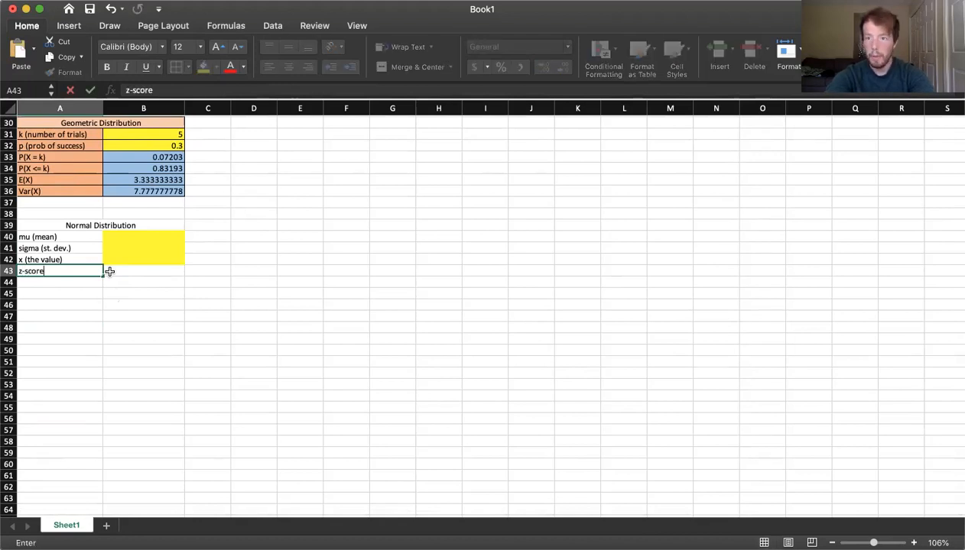
key("Return")
type("P(X")
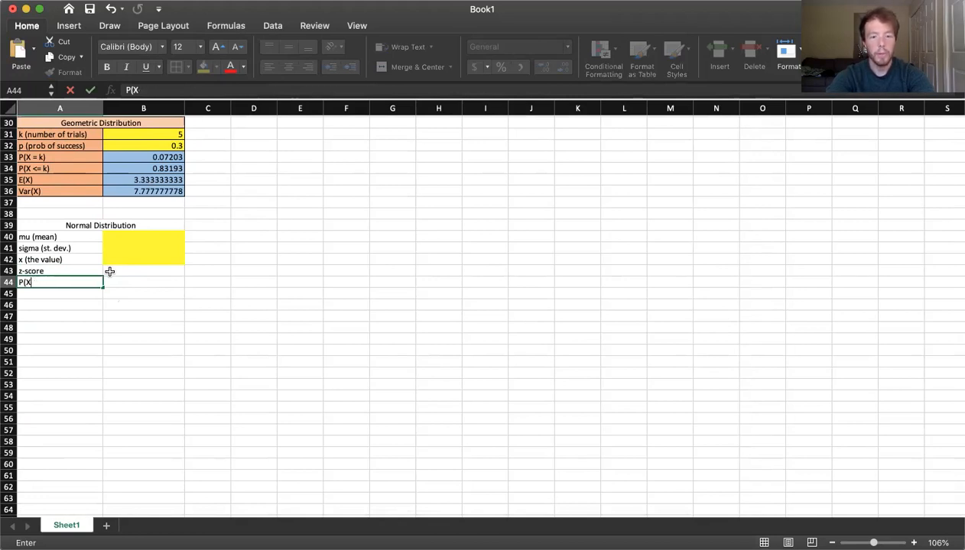
type(")")
key("Return")
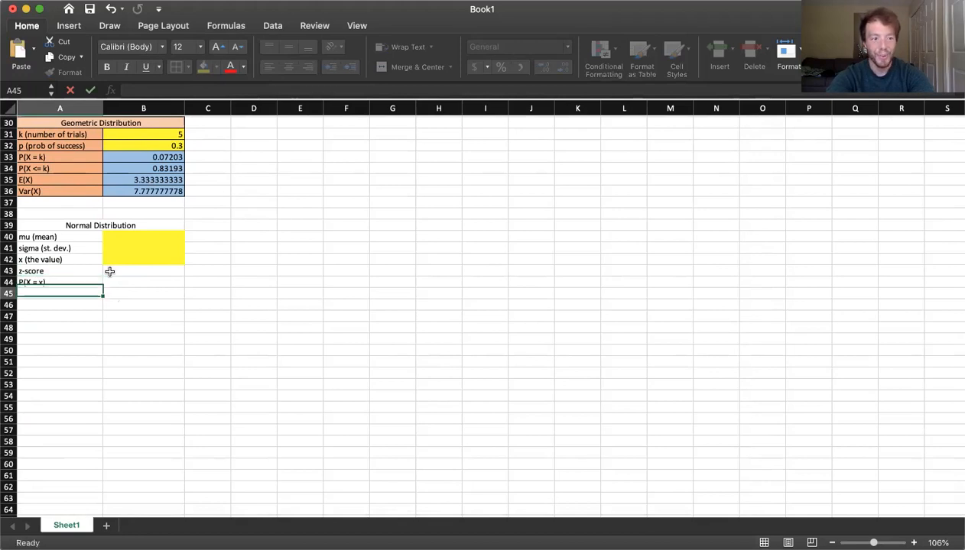
Step: Enter the remaining normal distribution labels "P(X <=x)" in A45, "E(X)" in A46 and "Var(X)" in A47
type("P")
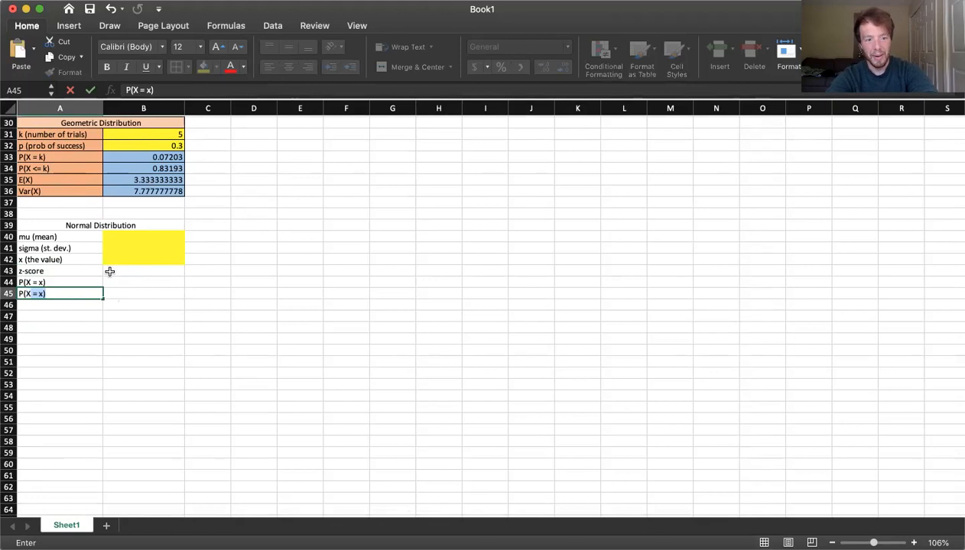
type("(X <=x")
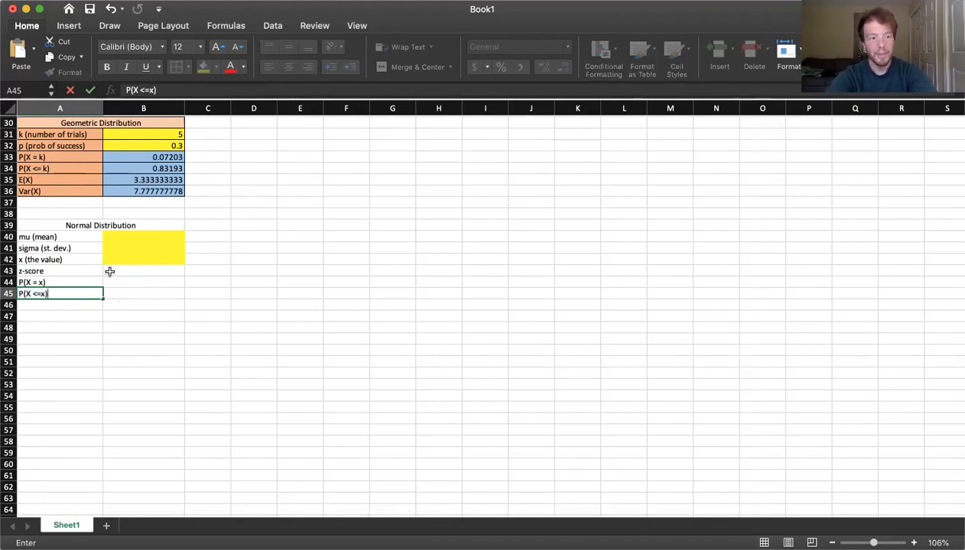
key("Return")
type("E(X)")
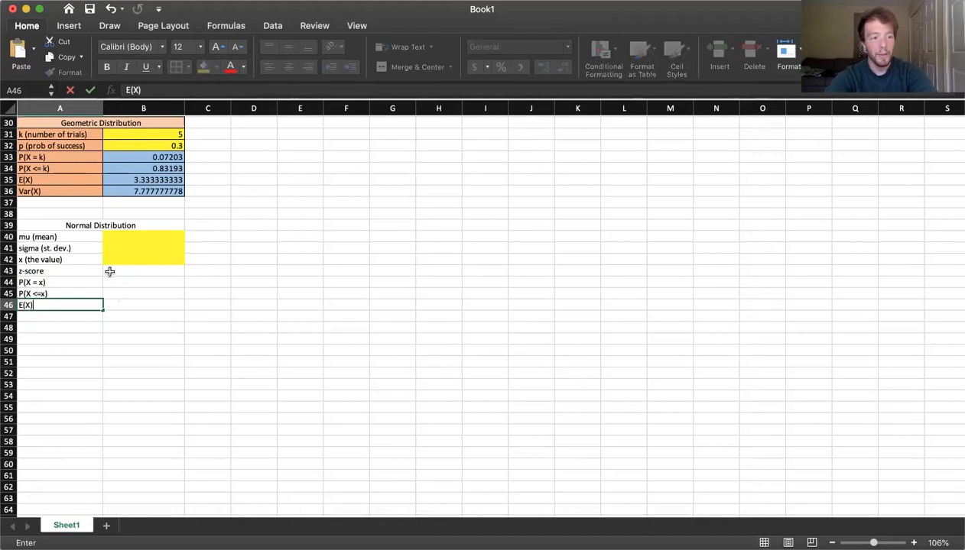
key("Return")
type("Var(X")
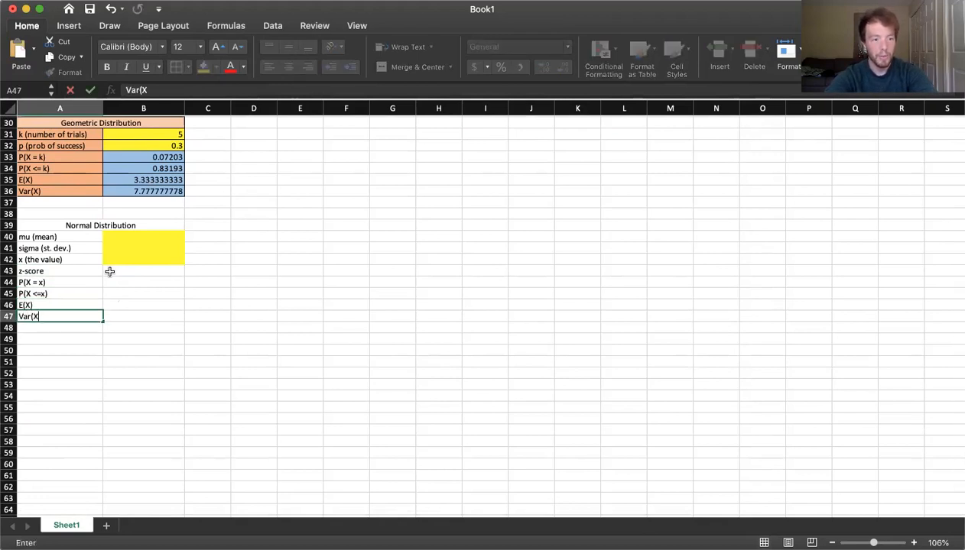
type(")")
key("Return")
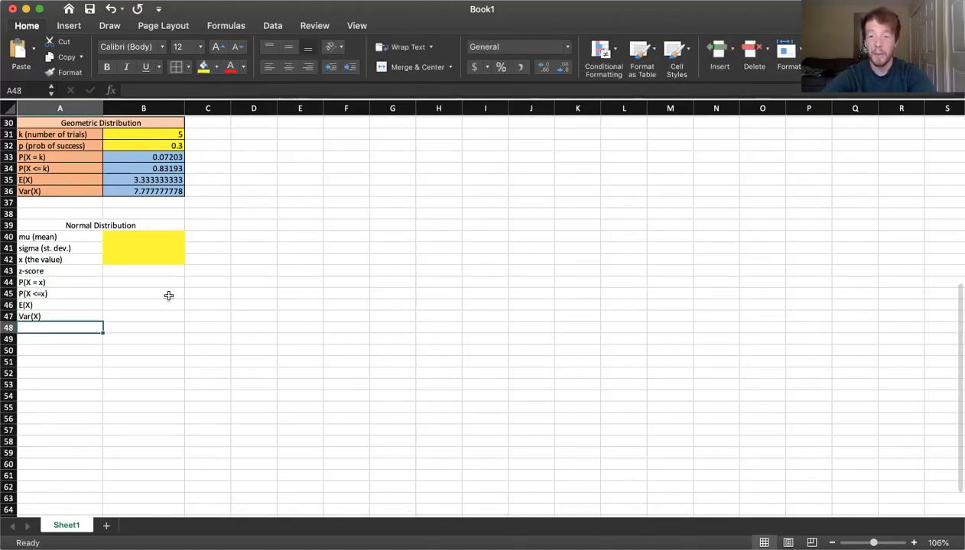
Step: Enter 0 as the normal distribution's P(X = x) value in B44
left_click(130, 289)
left_click(136, 278)
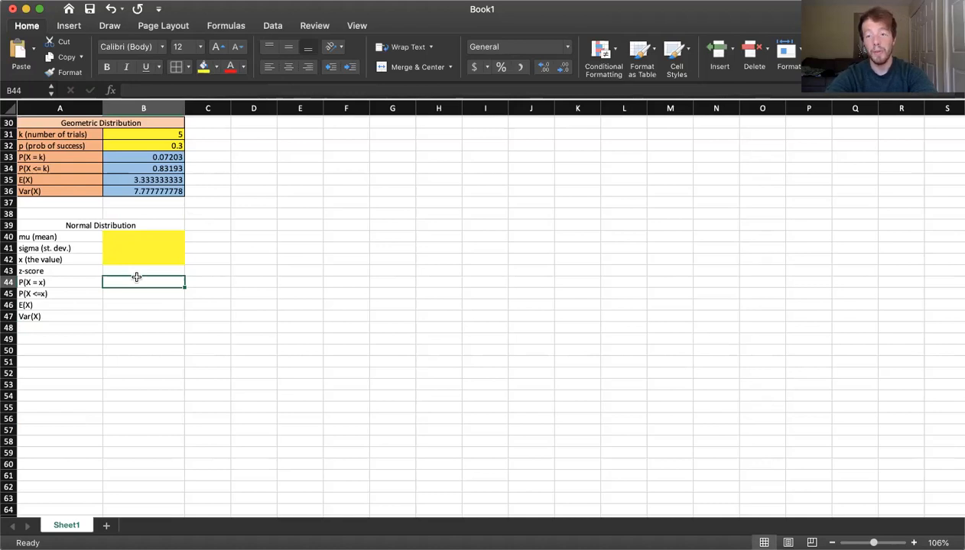
type("0")
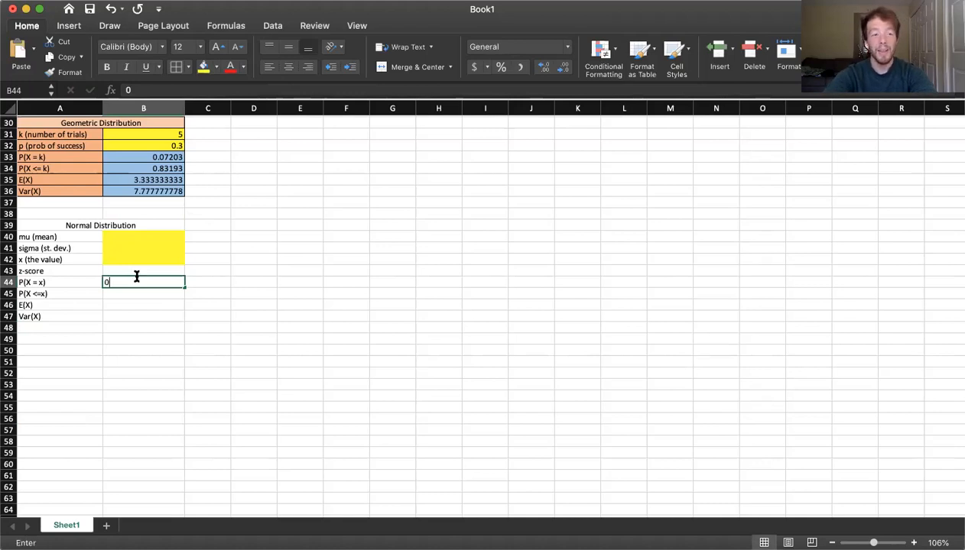
key("Return")
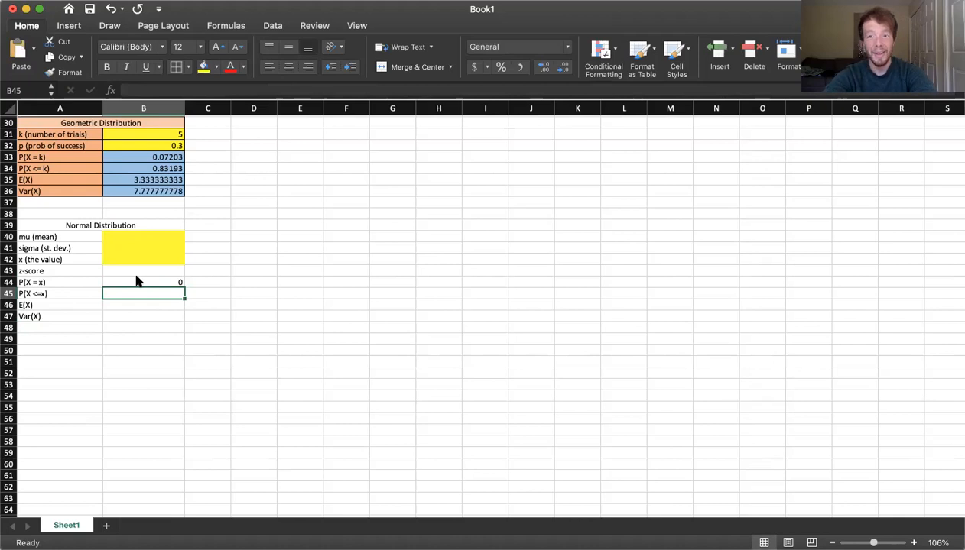
Step: Make the normal distribution's E(X) in B46 refer to the mean with the formula =B40
scroll(135, 304, "up", 5)
scroll(134, 305, "down", 3)
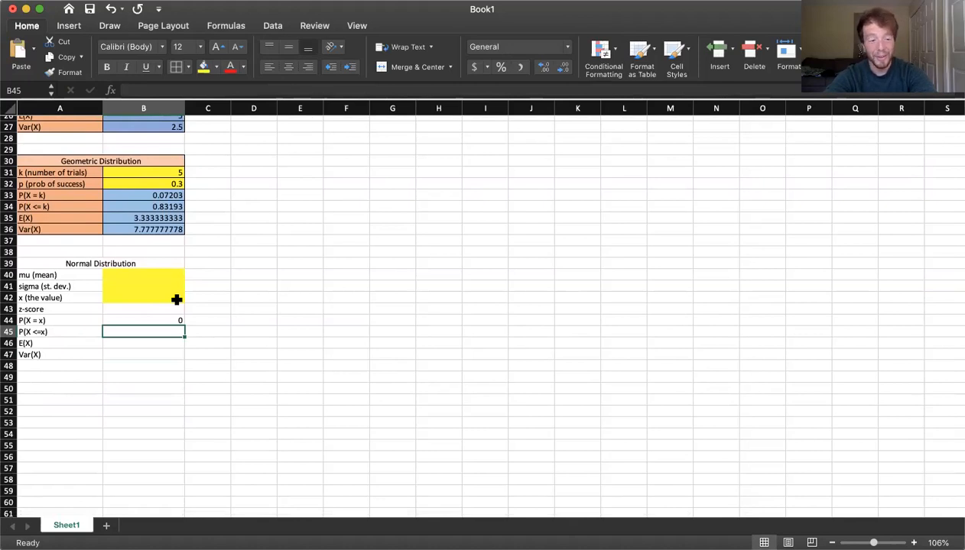
left_click(143, 340)
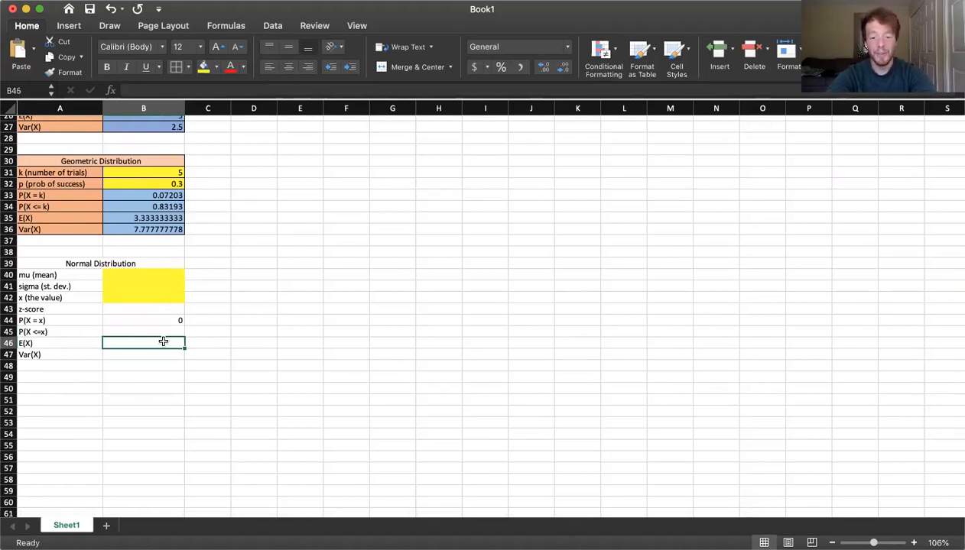
type("=")
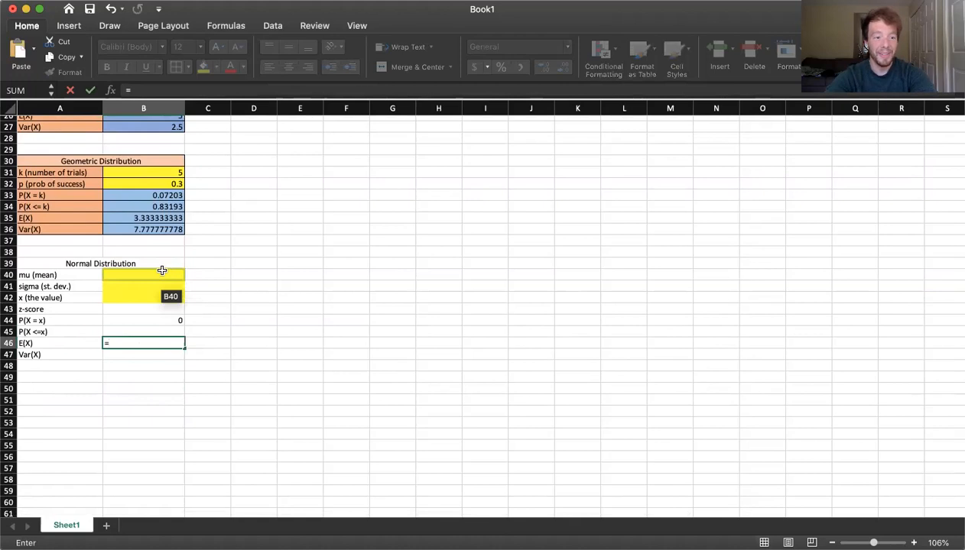
left_click(162, 273)
key("Return")
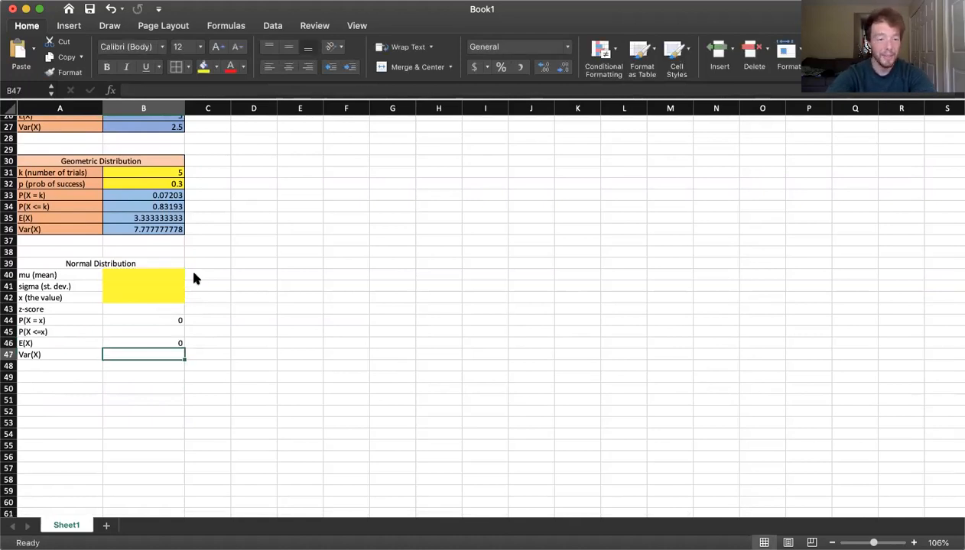
Step: Compute the normal distribution's Var(X) in B47 with the formula =B41^2
type("=")
left_click(141, 286)
type("^2")
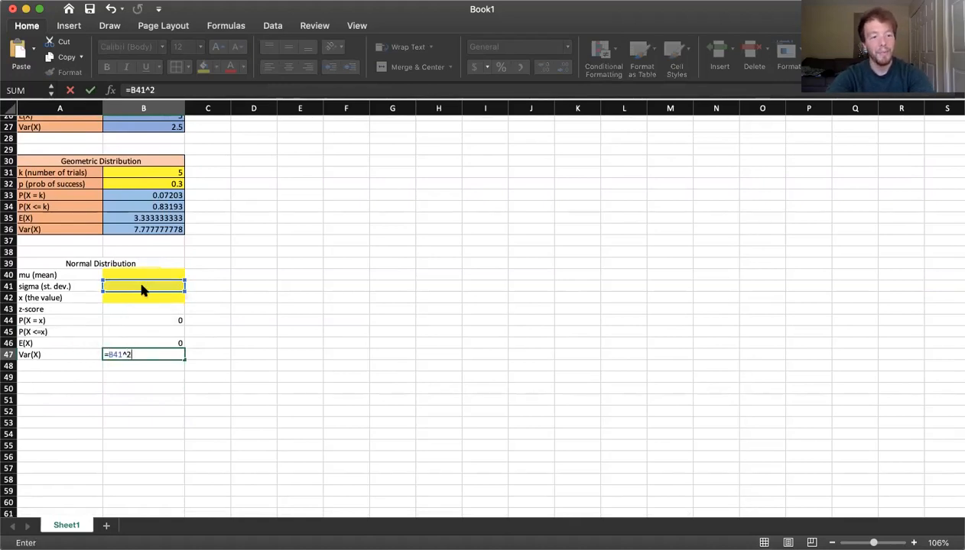
key("Return")
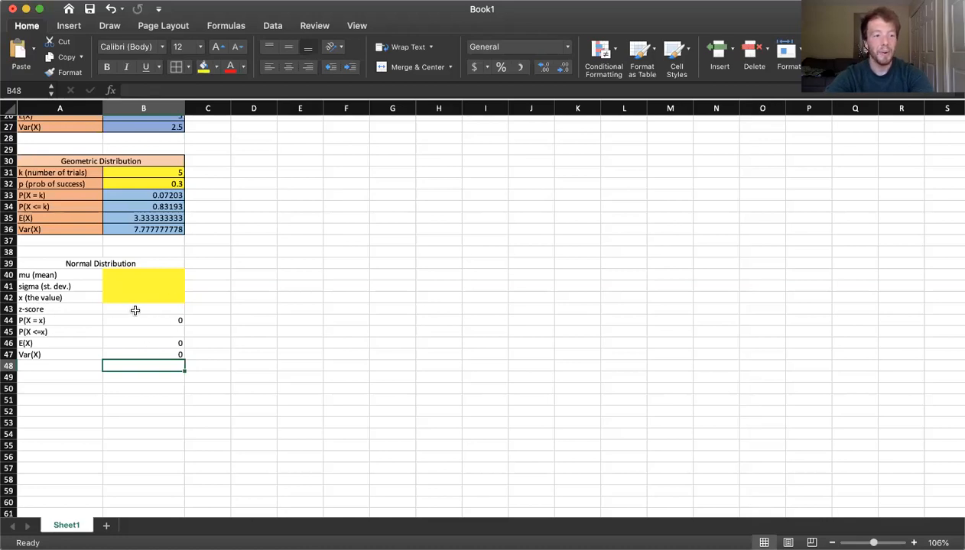
Step: Compute the z-score in B43 with the formula =(B42-B40)/B41
scroll(135, 309, "up", 5)
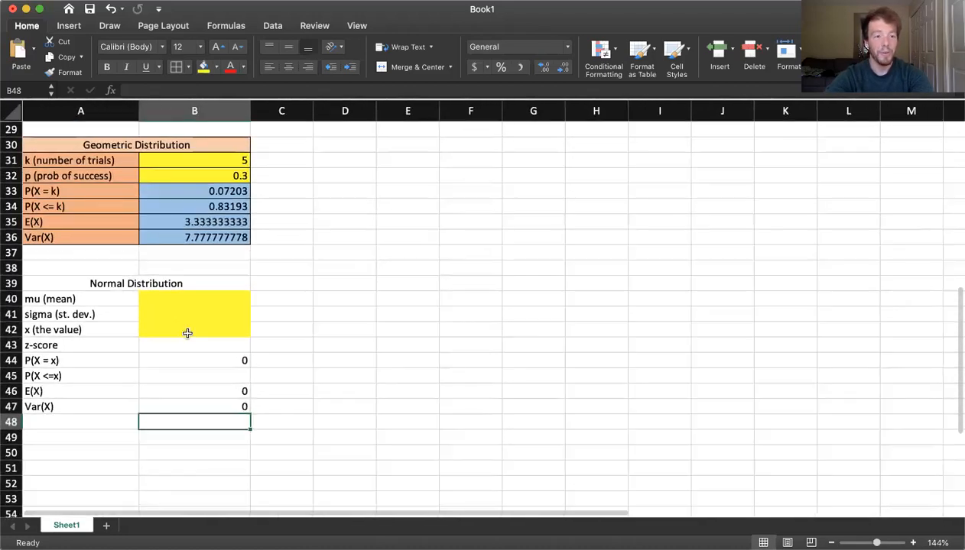
left_click(182, 346)
type("=(")
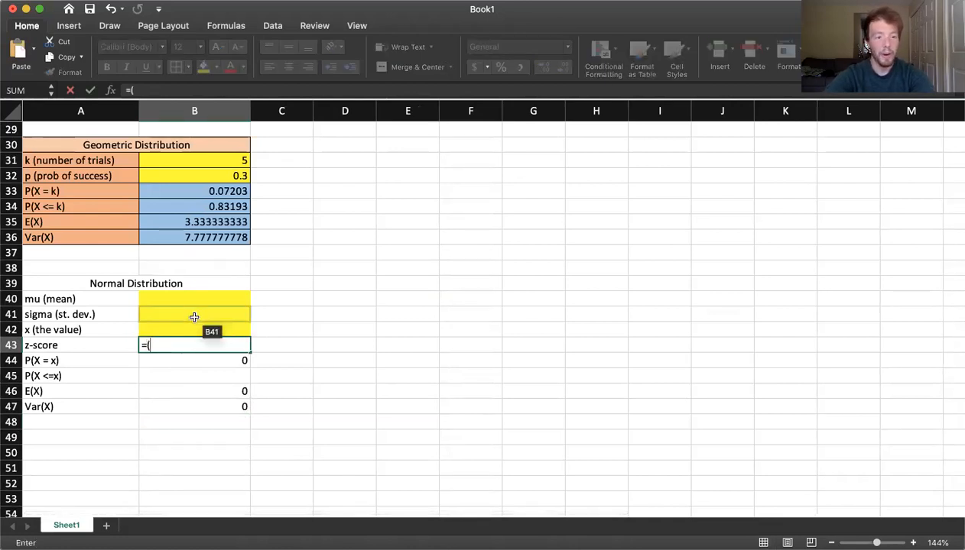
left_click(186, 330)
type("-")
left_click(179, 297)
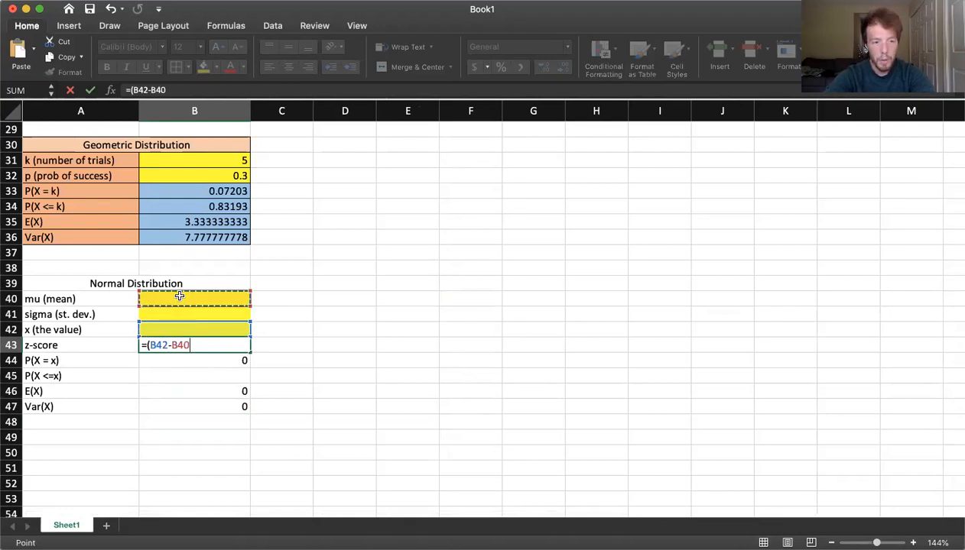
type(")/")
left_click(177, 314)
key("Return")
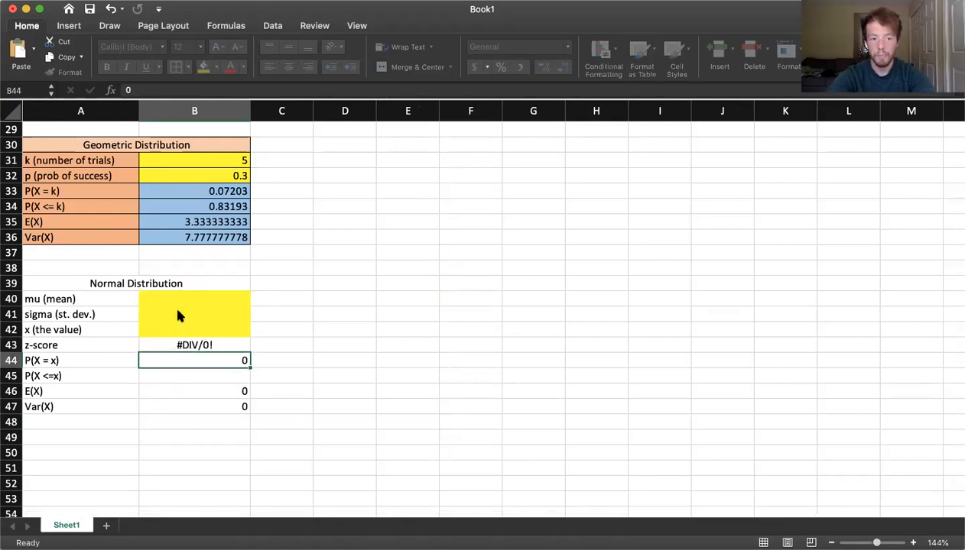
Step: Compute P(X <=x) in B45 from the z-score with the cumulative formula =NORM.S.DIST(B43,1)
left_click(204, 380)
type("=")
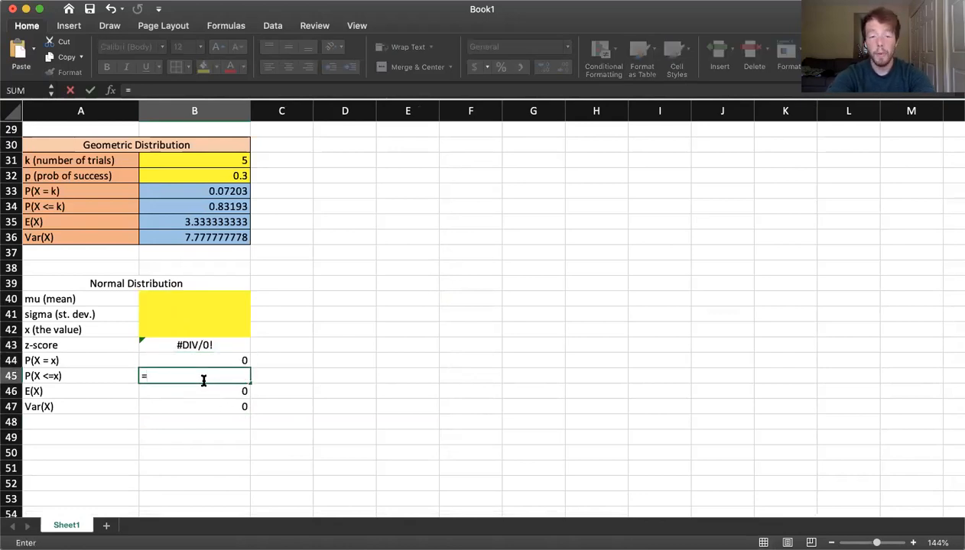
type("NORM")
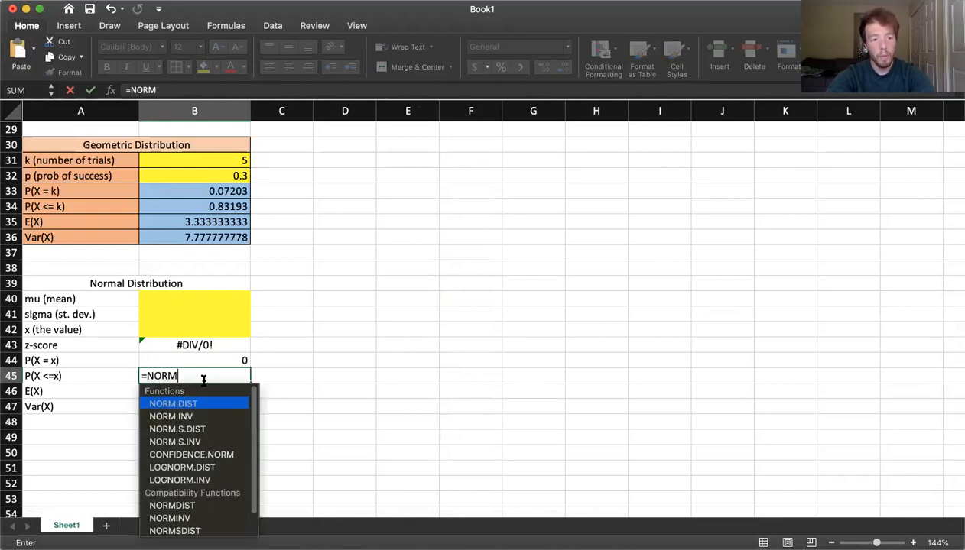
type(".S.D")
key("Tab")
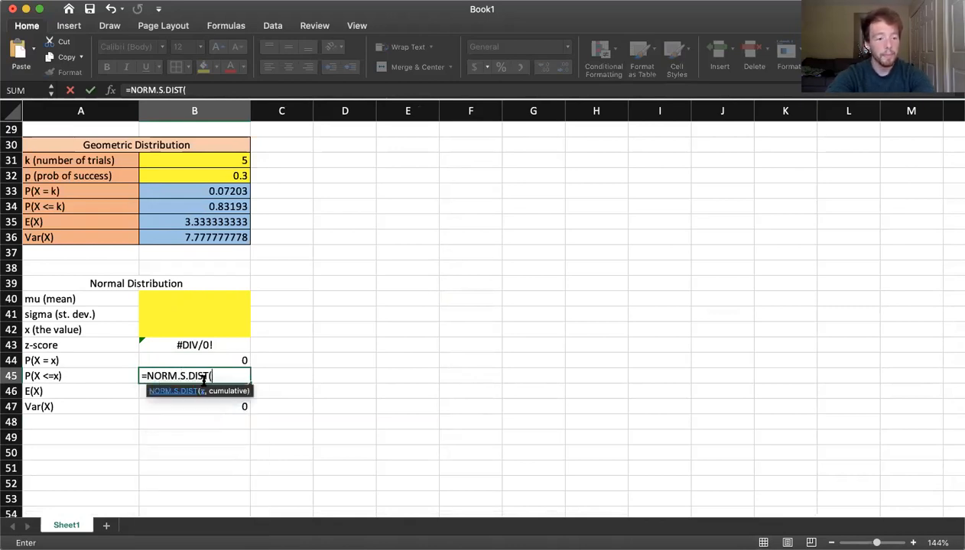
left_click(195, 345)
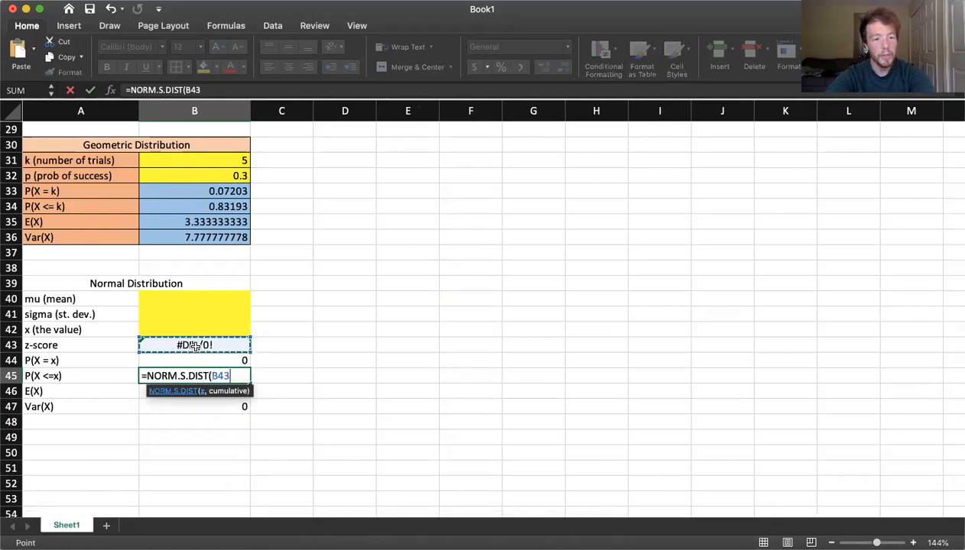
type(",")
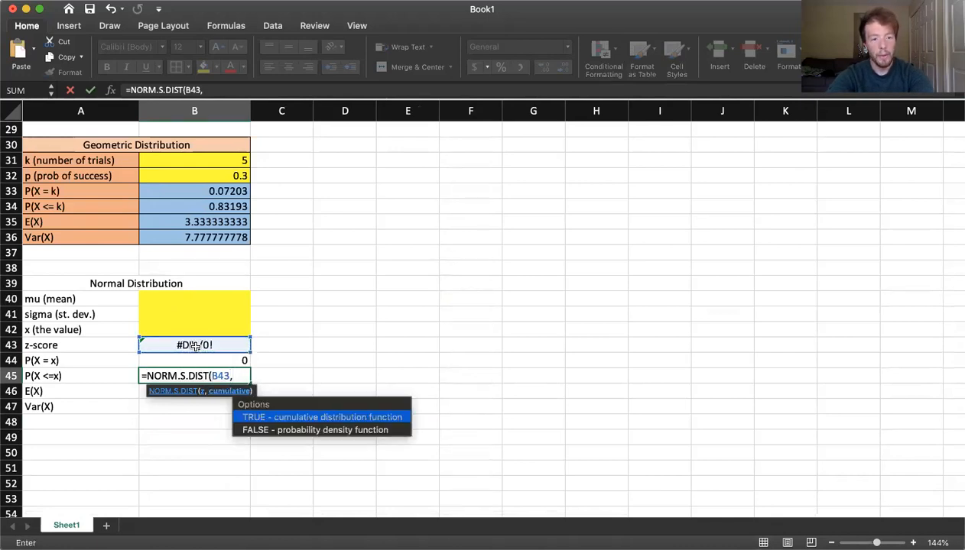
type("1)")
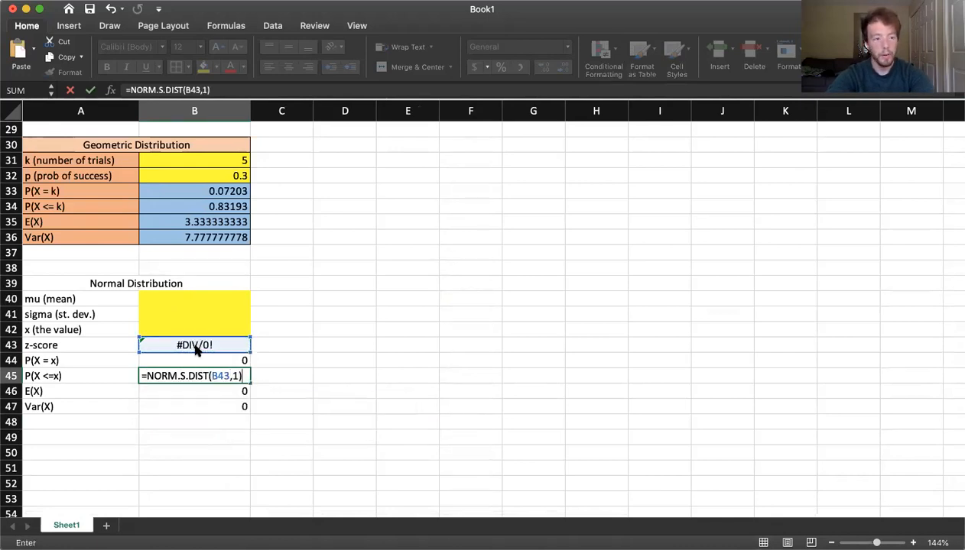
key("Return")
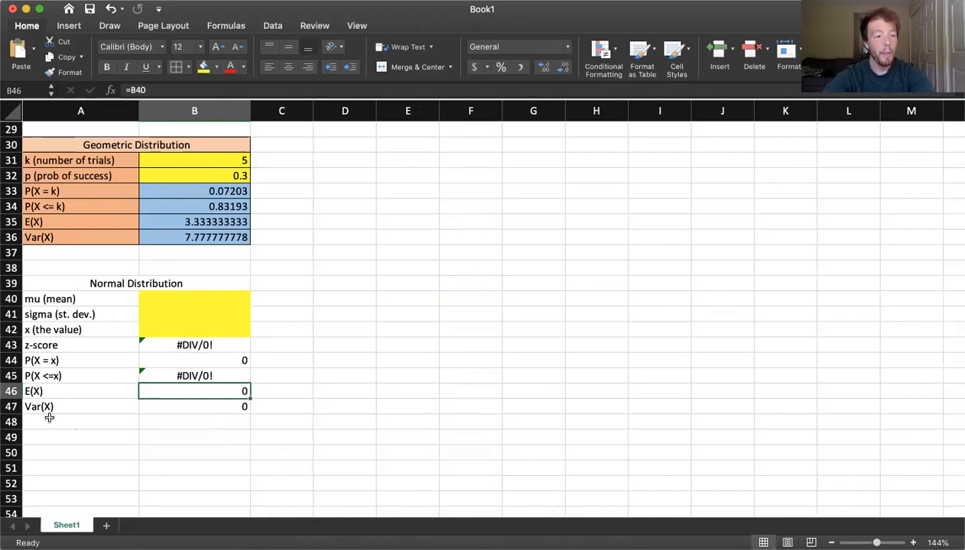
Step: Insert a blank row between the normal distribution's P(X <=x) and E(X) rows
right_click(8, 375)
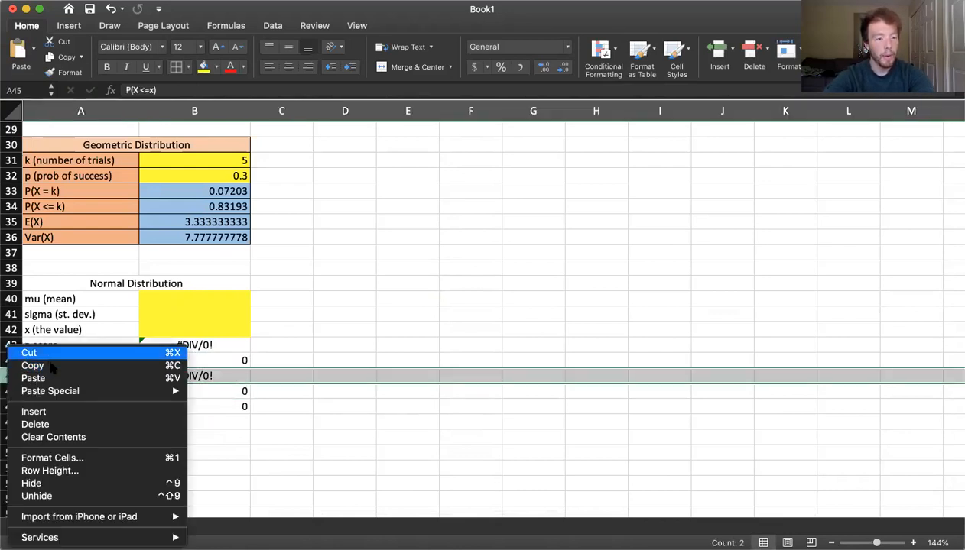
left_click(275, 466)
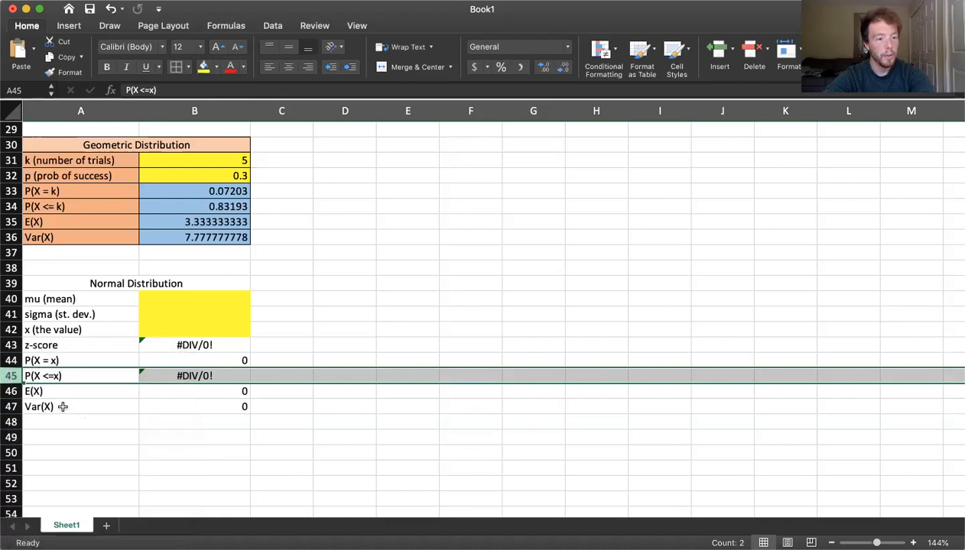
left_click(9, 391)
right_click(9, 391)
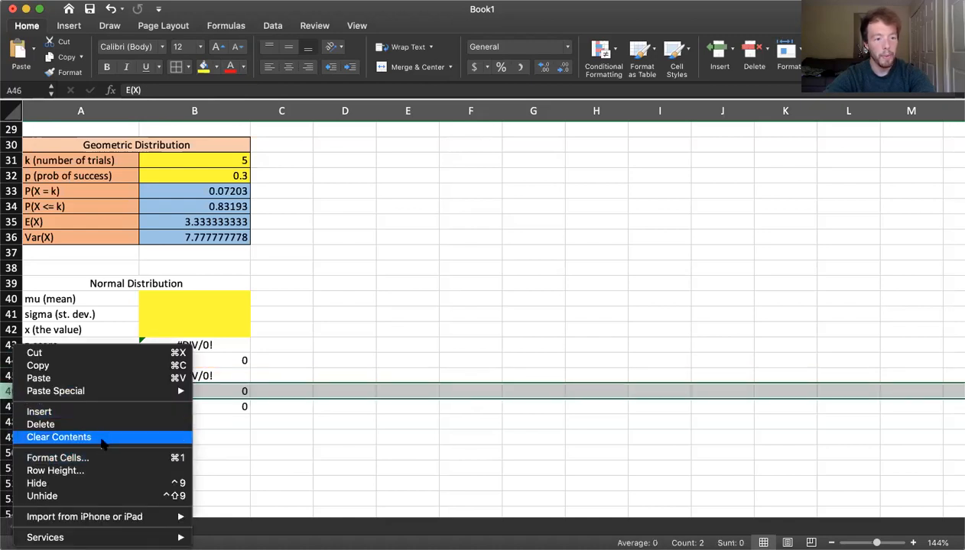
left_click(110, 411)
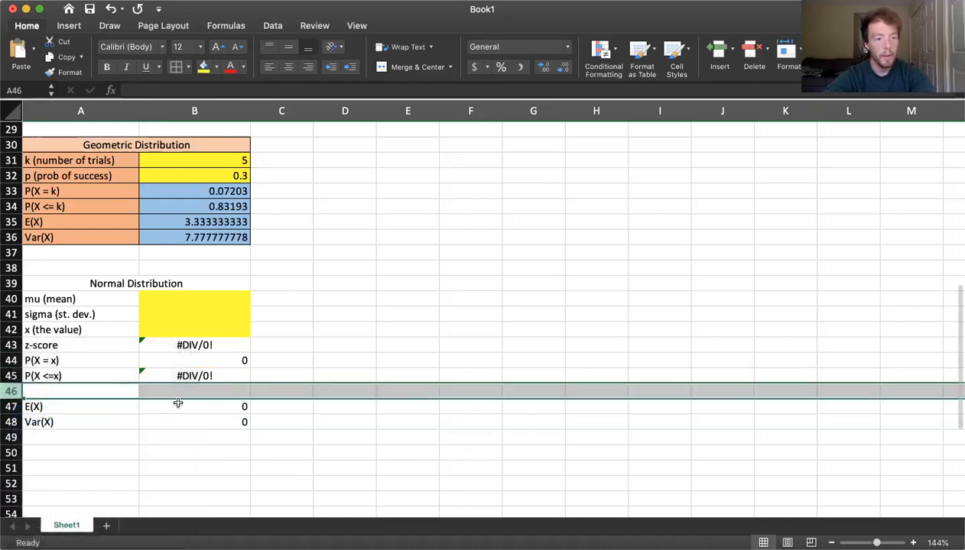
Step: Label the blank row below P(X <=x) as "P(X > x)" in A46
left_click(86, 388)
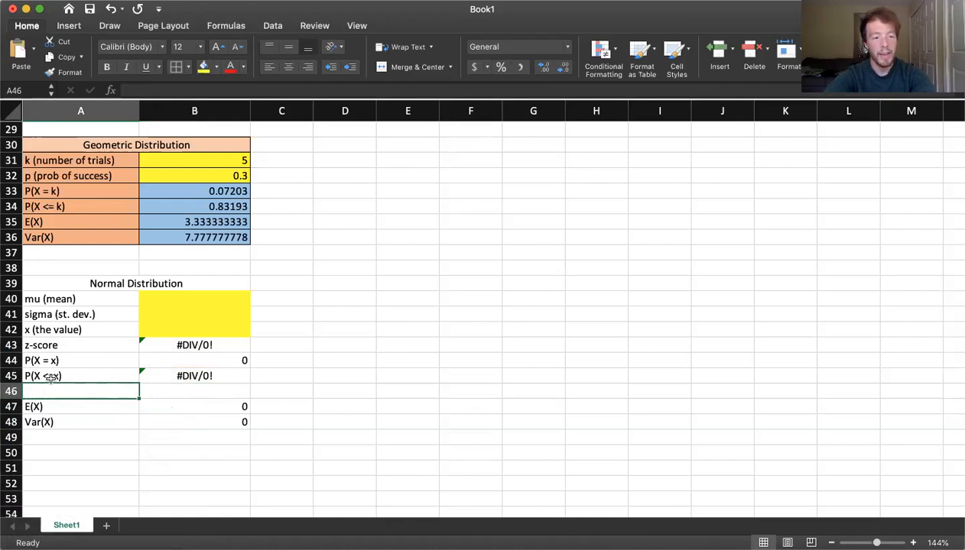
type("P(")
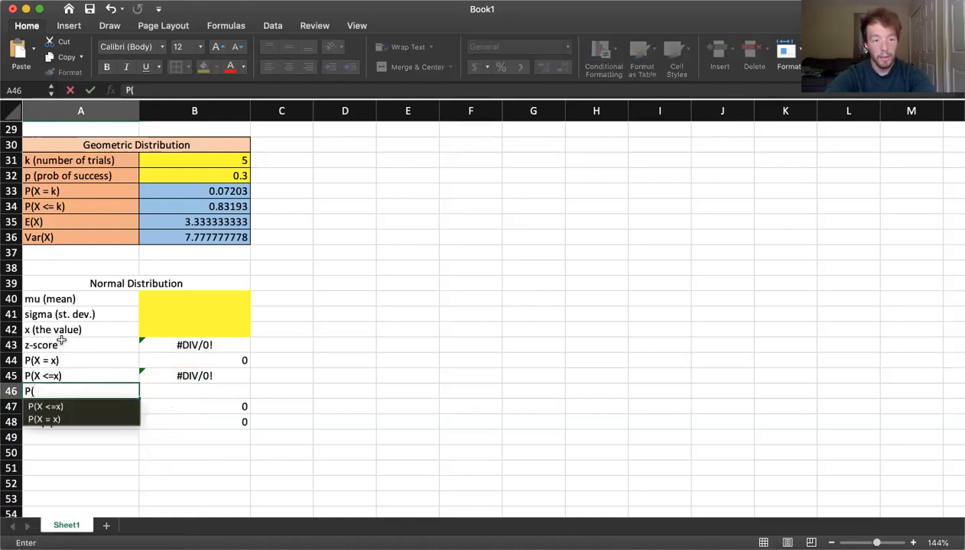
type("X > ")
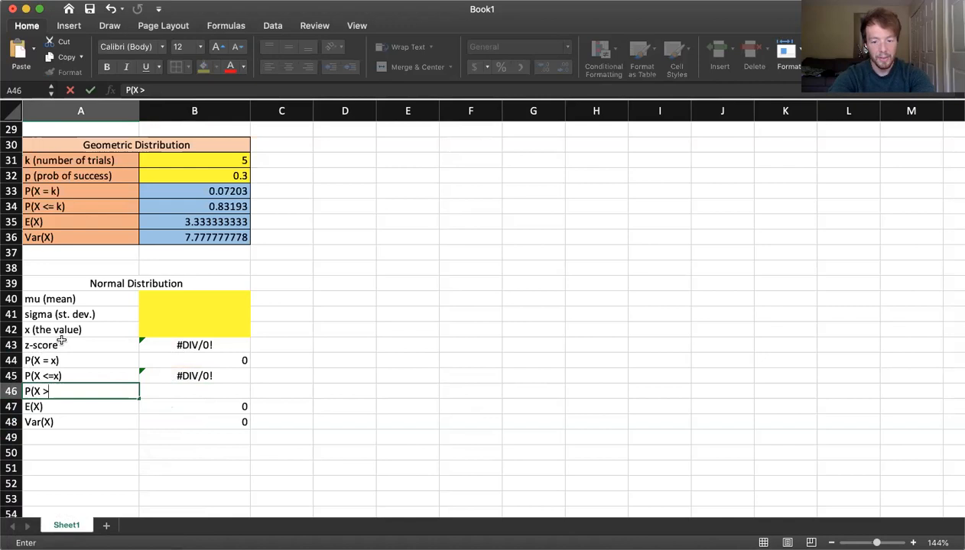
type("x)")
key("Return")
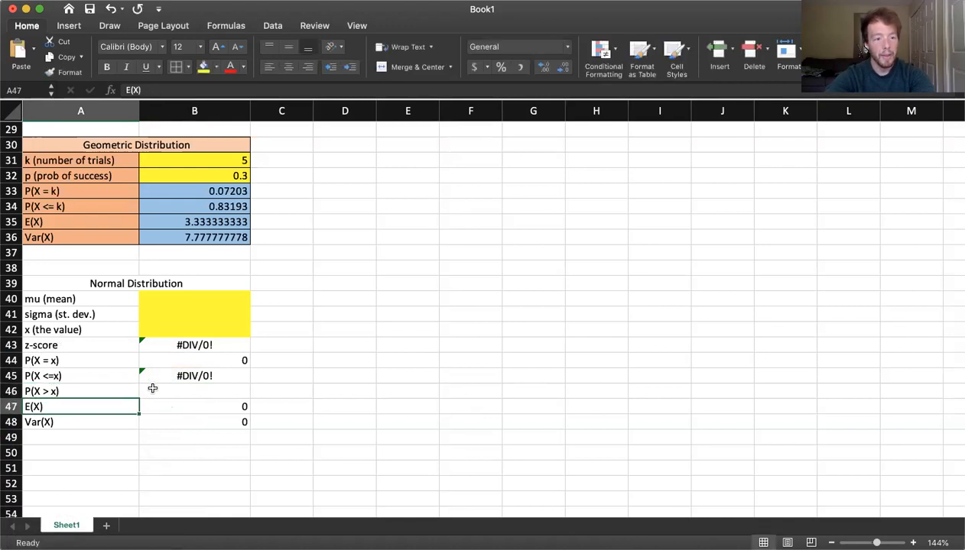
Step: Compute P(X > x) in B46 with the formula =1-B45
left_click(155, 390)
type("=1-")
left_click(173, 373)
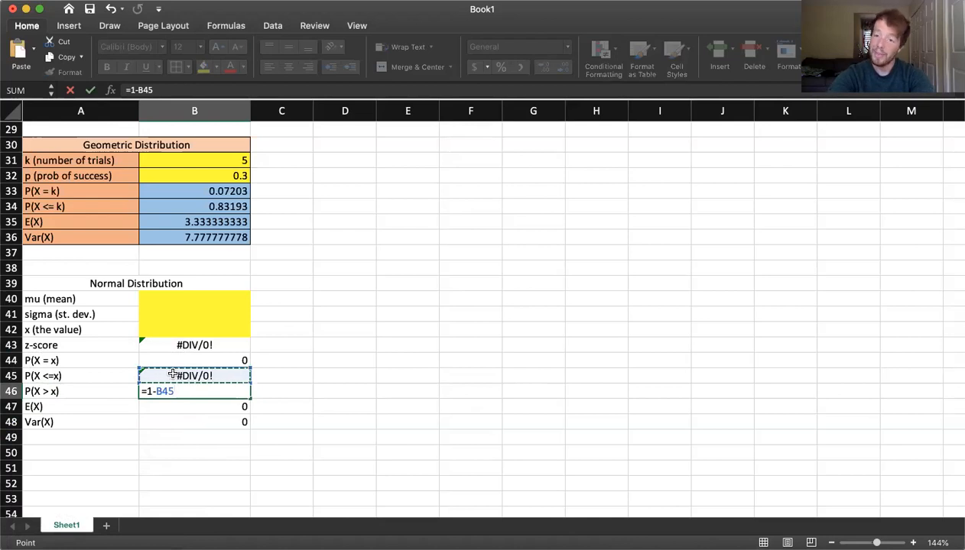
type(")")
key("Return")
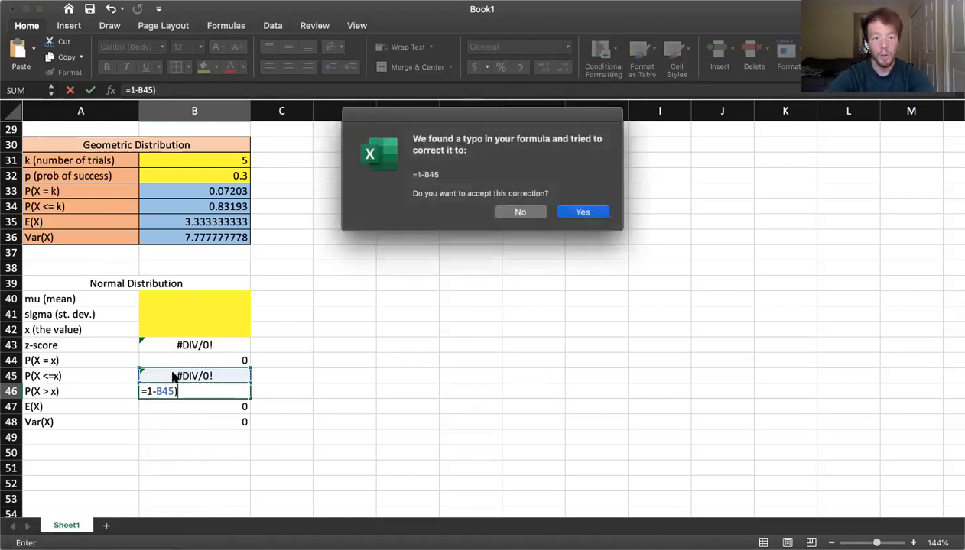
left_click(584, 211)
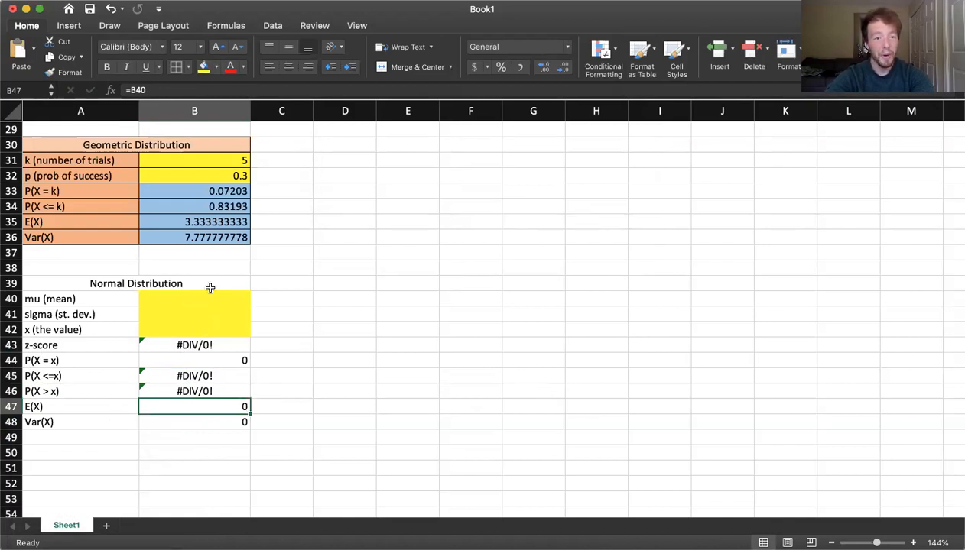
Step: Enter the normal distribution's test inputs: mean 50 in B40, standard deviation 5 in B41 and x value 45 in B42
left_click(171, 301)
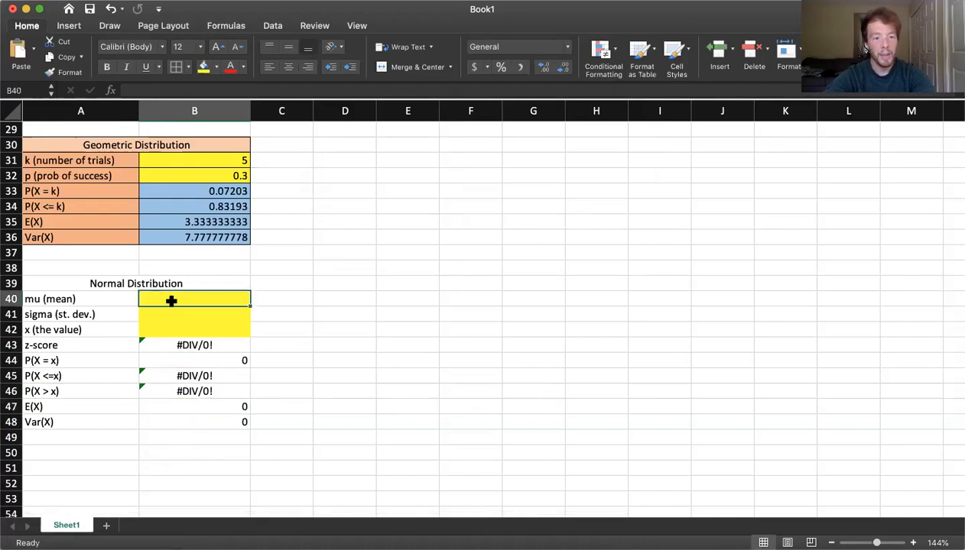
type("50")
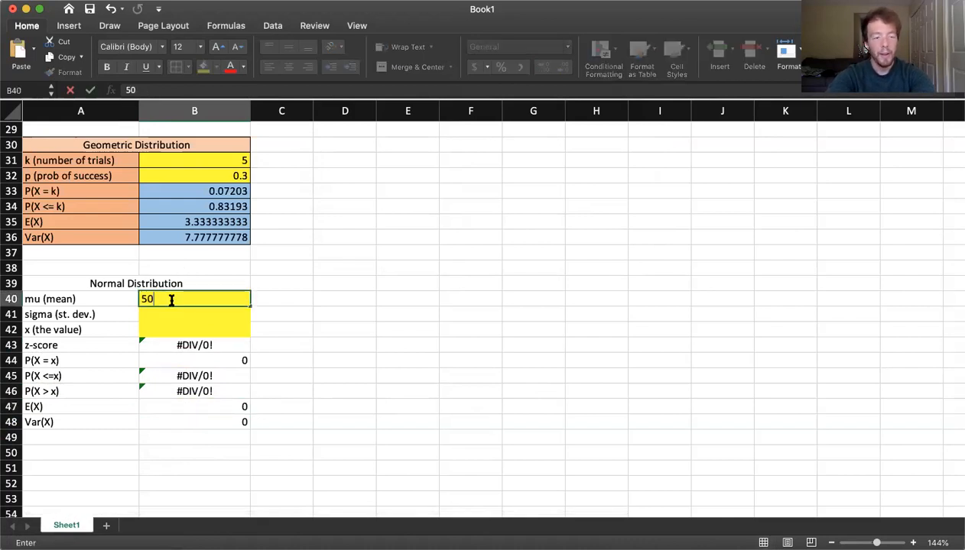
key("Return")
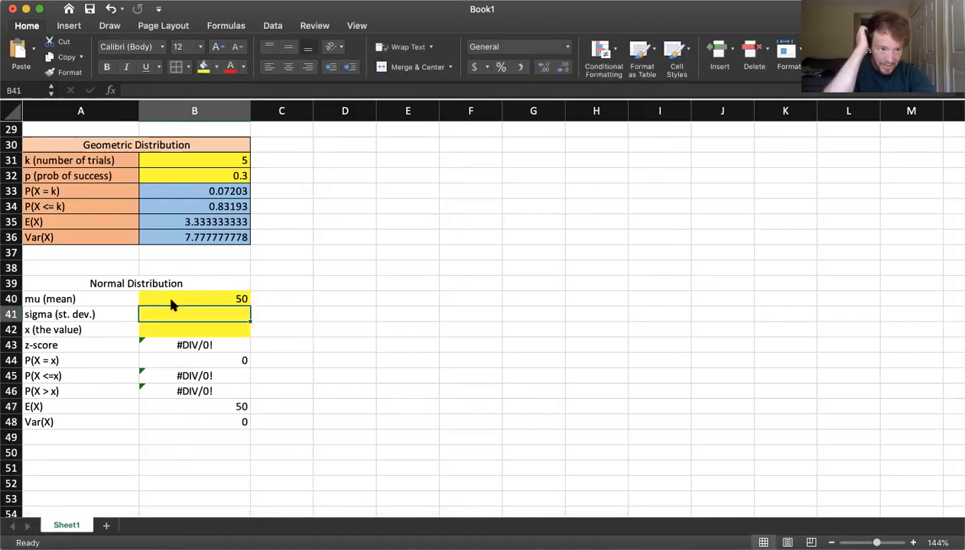
type("5")
key("Return")
type("45")
key("Return")
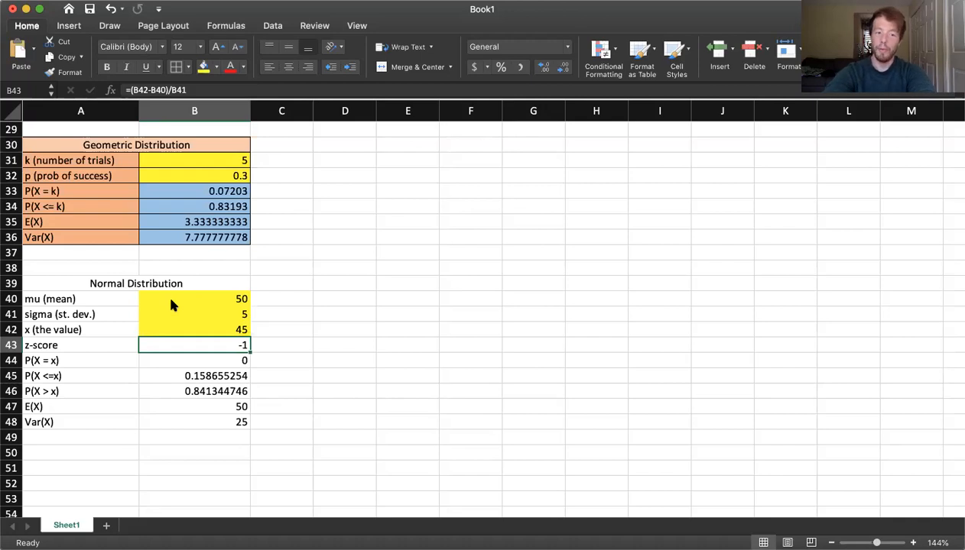
Step: Fill the normal distribution's calculated cells B43:B48, from z-score to Var(X), with blue
left_click(214, 361)
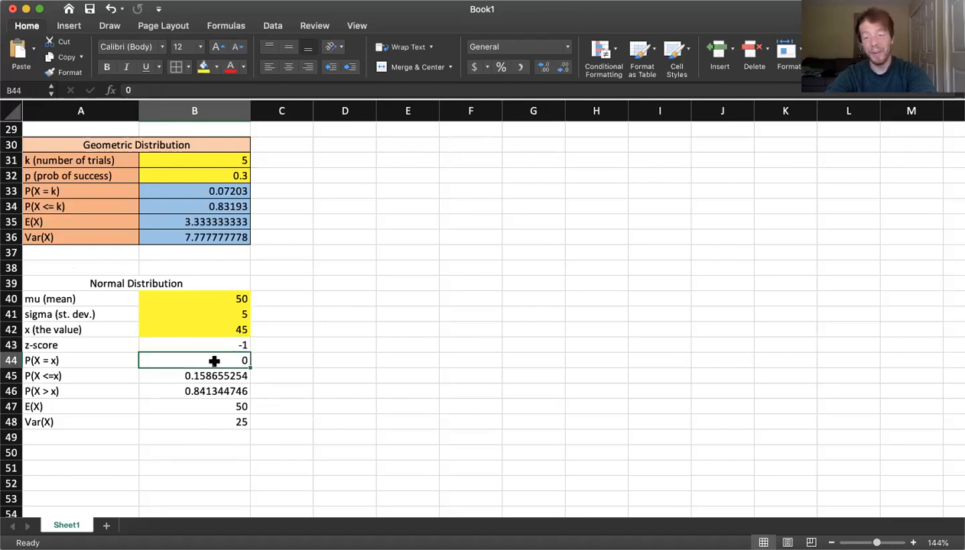
left_click(217, 374)
left_click(216, 388)
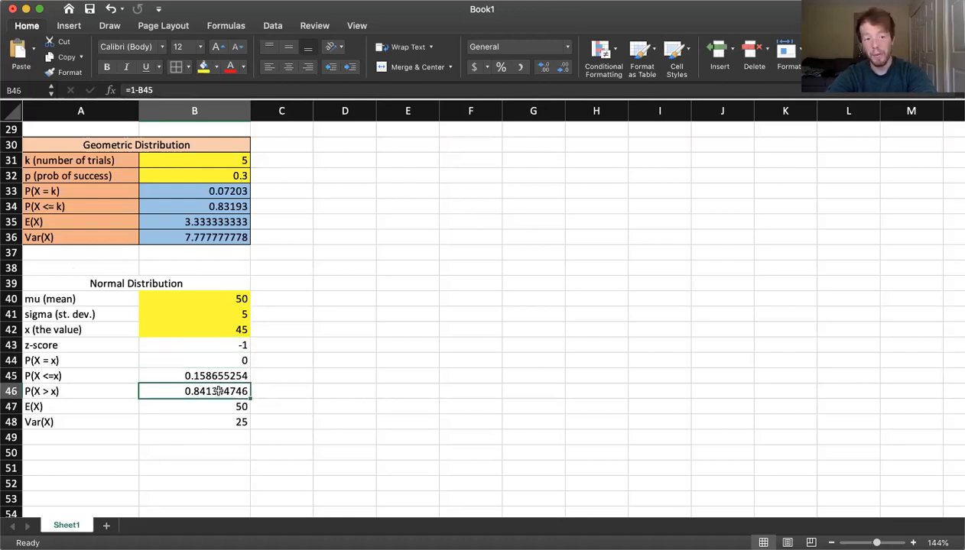
left_click(221, 407)
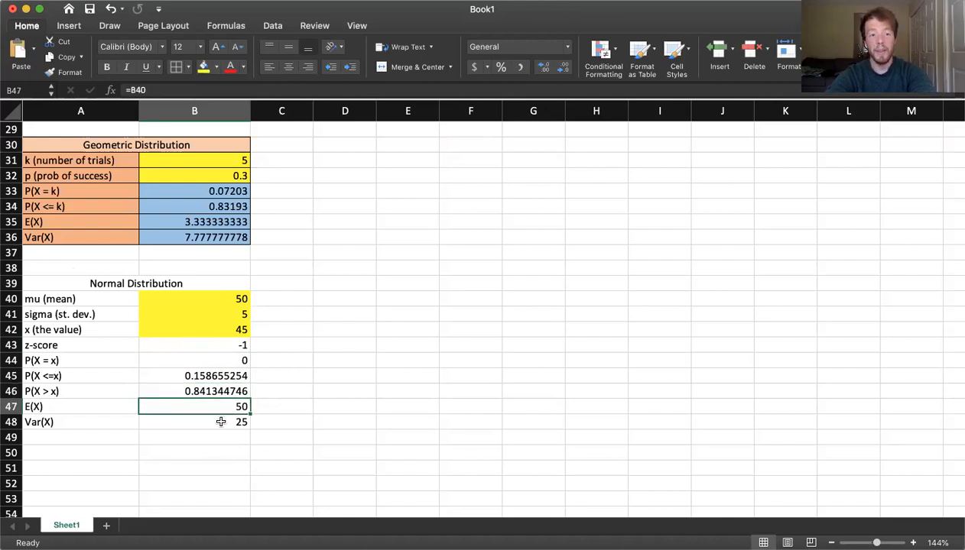
left_click(221, 422)
left_click_drag(220, 422, 230, 342)
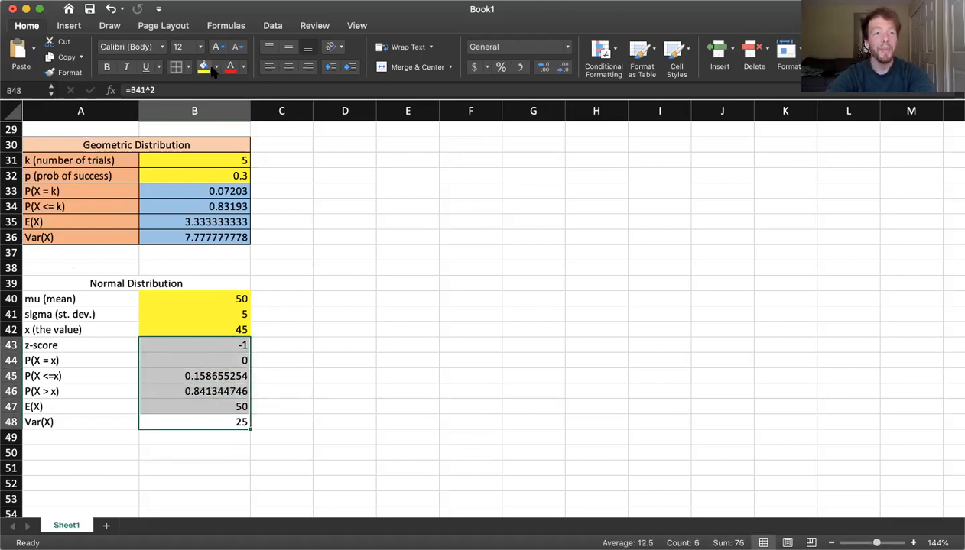
left_click(256, 162)
Step: Fill the normal distribution's labels A40:A48 with orange and its title in row 39 with light orange
left_click_drag(66, 299, 60, 420)
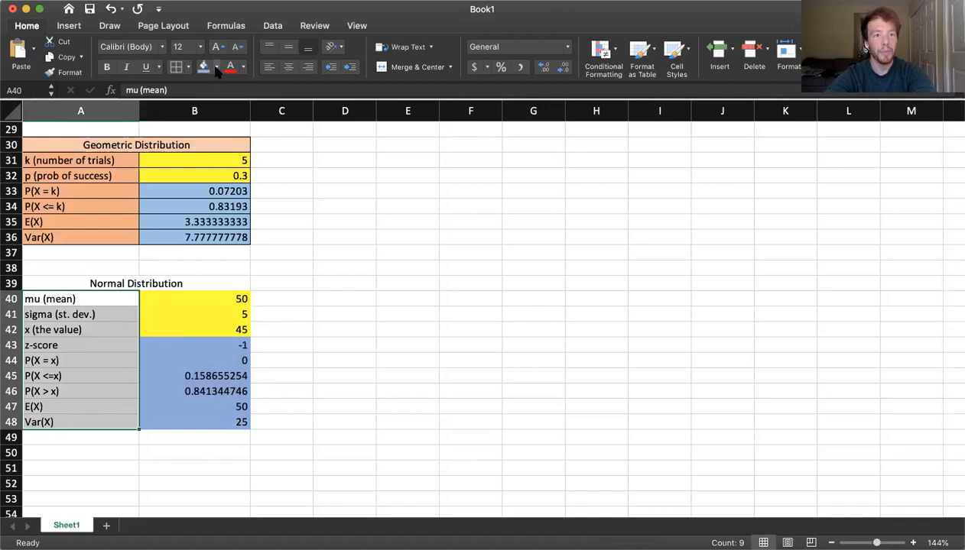
left_click(263, 162)
left_click(135, 281)
left_click(217, 67)
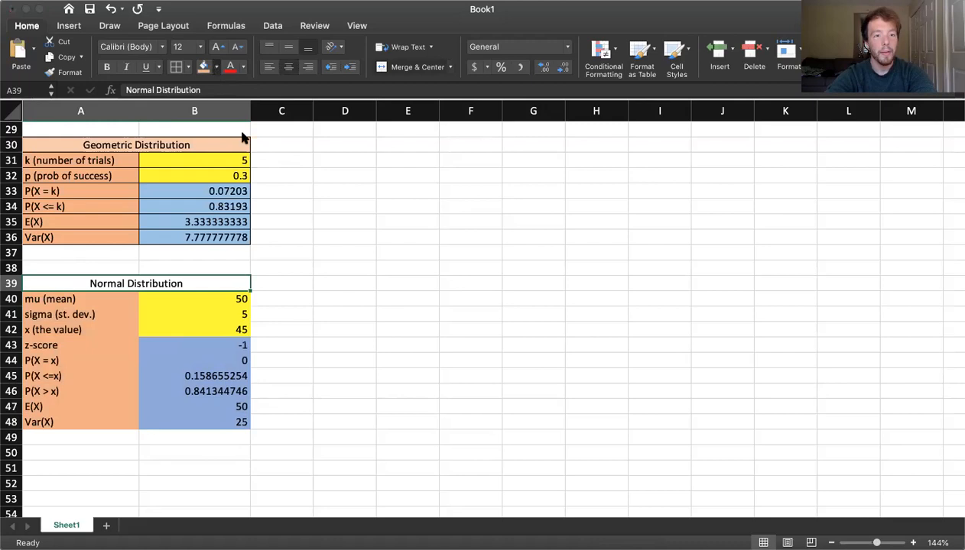
Step: Add borders around all cells of the normal distribution table, A39:B48
left_click(97, 302)
left_click_drag(71, 282, 126, 419)
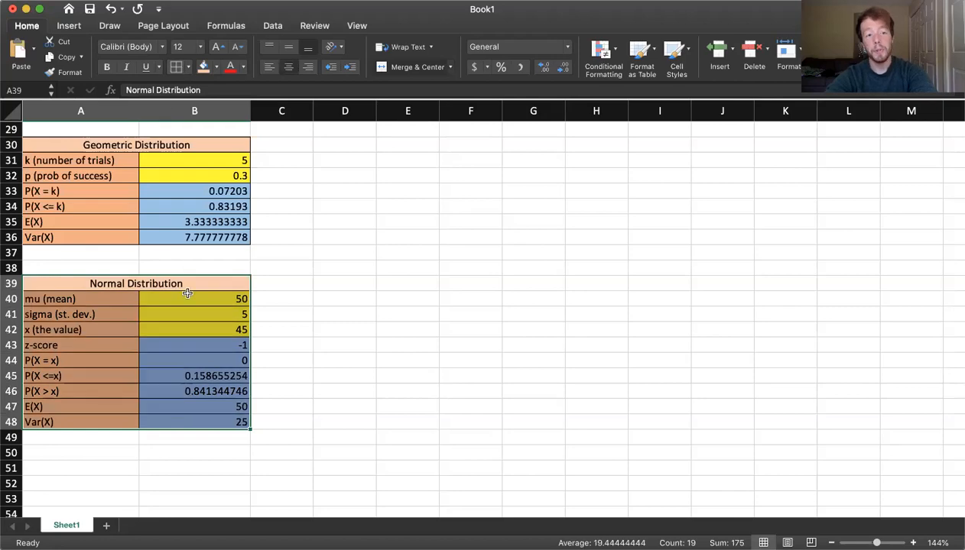
Step: Widen column D to several times its width and enter the heading "Important Points:" in D11
scroll(187, 293, "down", 3)
scroll(187, 293, "up", 5)
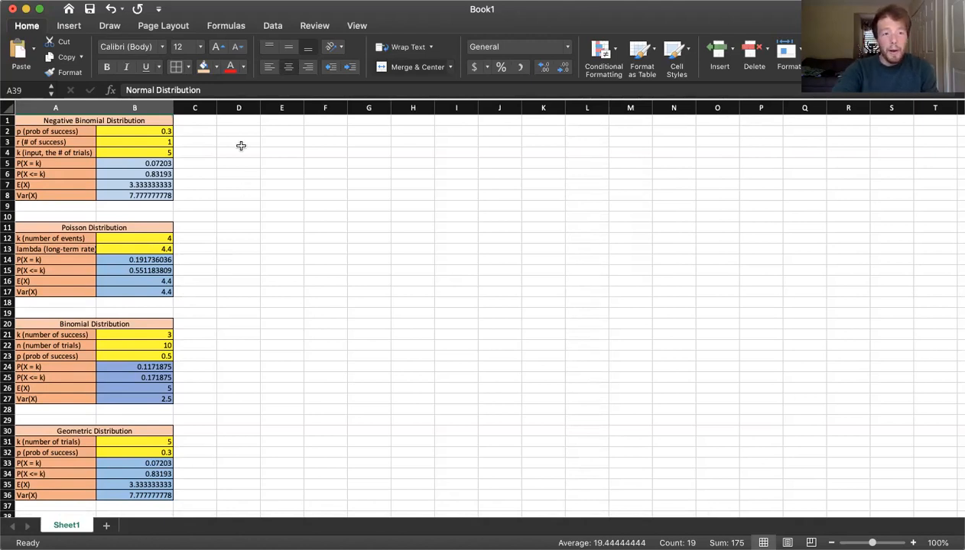
left_click_drag(260, 110, 421, 109)
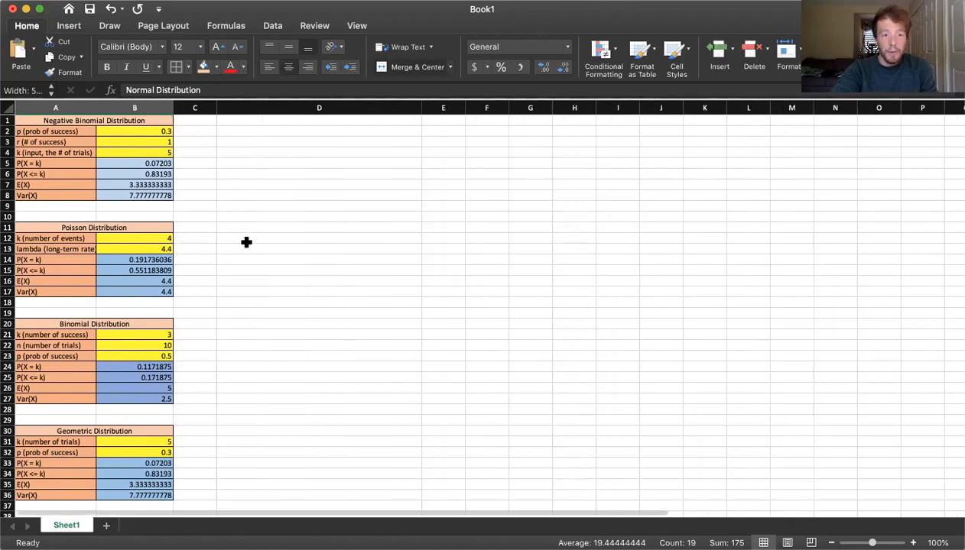
left_click(237, 224)
type("Impor")
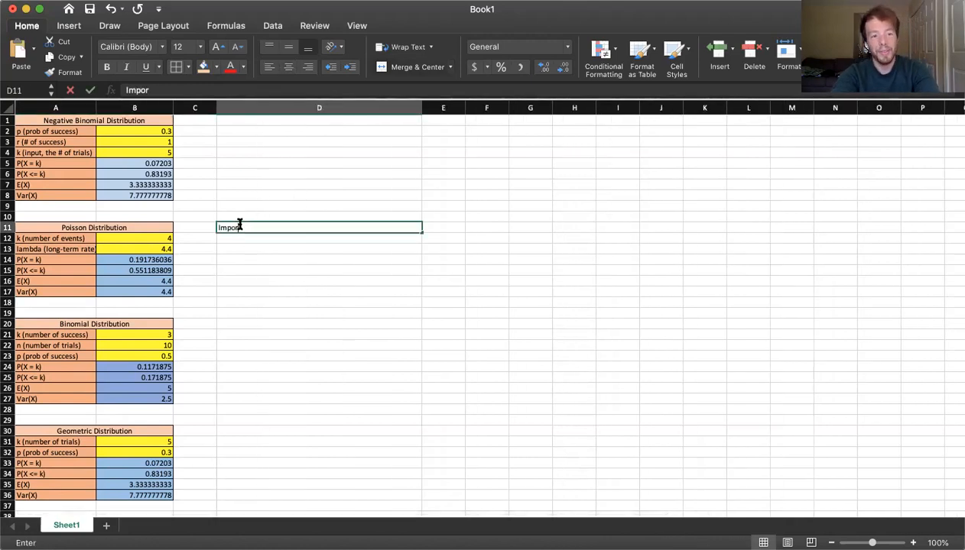
type("tant Ppoin")
key("BackSpace")
key("BackSpace")
key("BackSpace")
key("BackSpace")
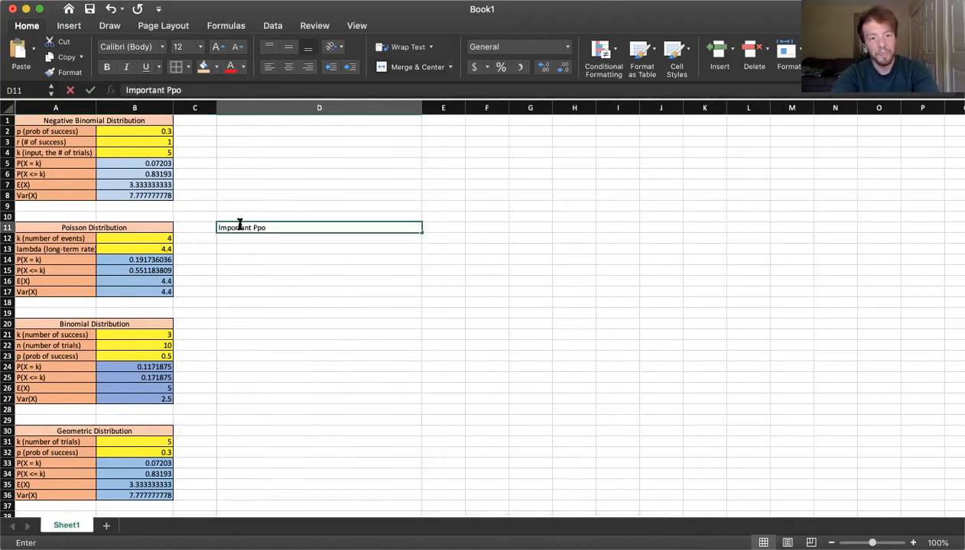
type("oints:")
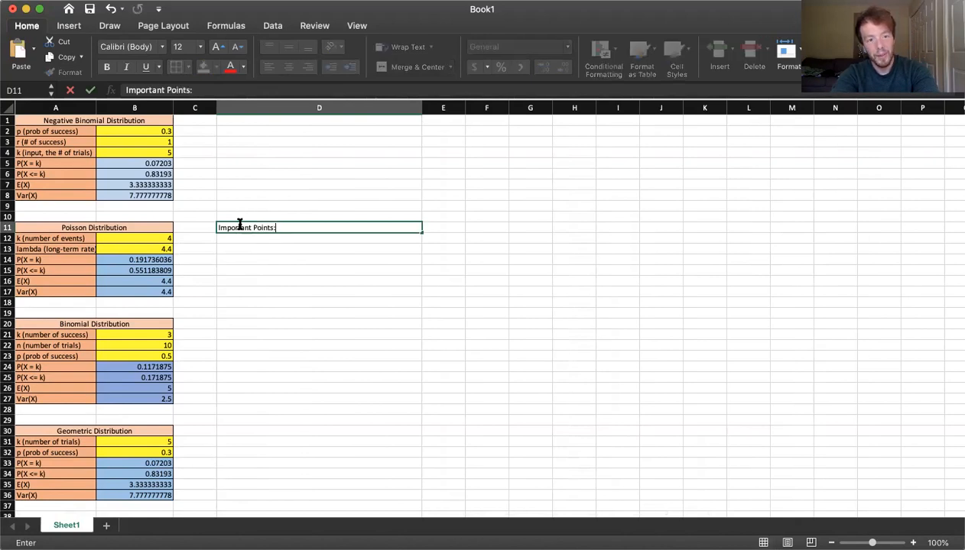
key("Return")
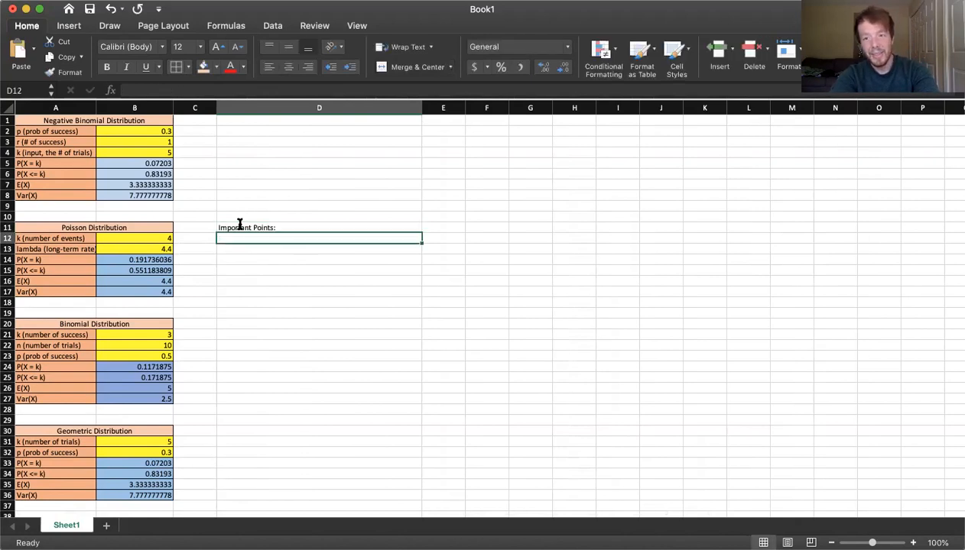
Step: Enter the note "The difficult with problems, is figuring out which of these to use." in D12
type("The difficu")
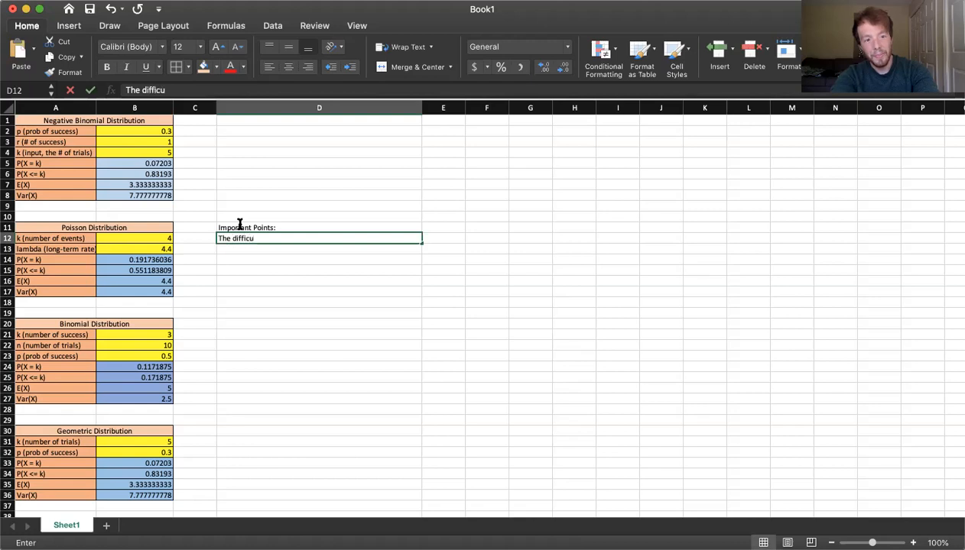
type("lt with probl")
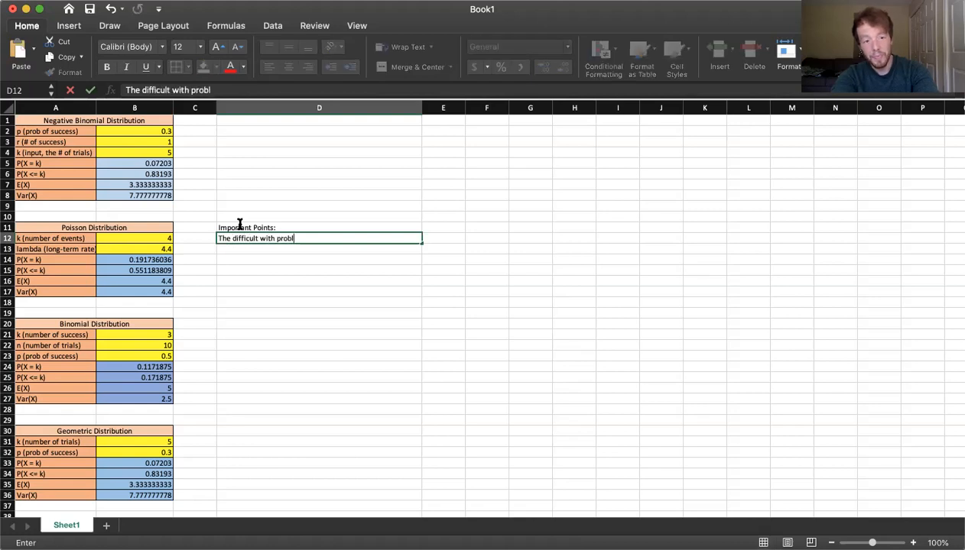
type("ems, is ")
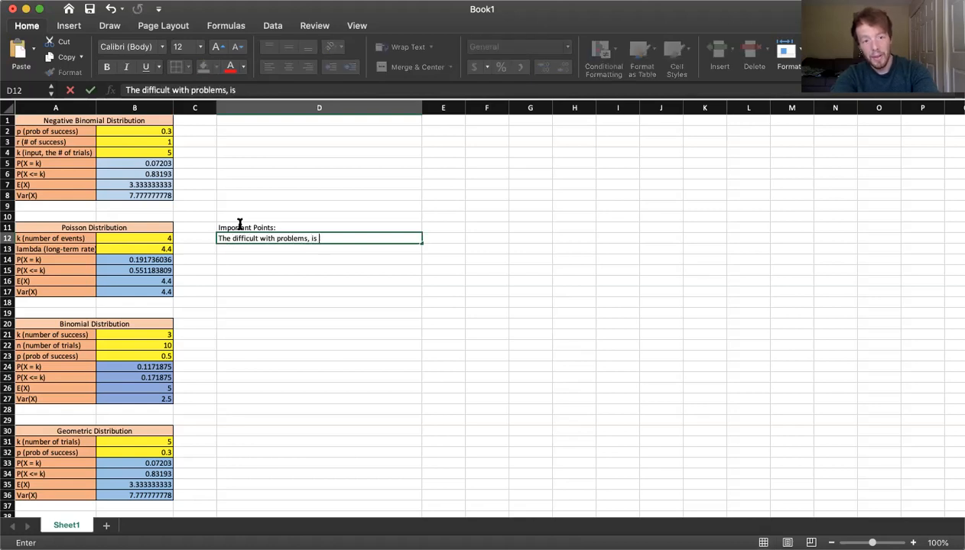
type("figureing")
key("BackSpace")
key("BackSpace")
key("BackSpace")
key("BackSpace")
type("ing out which of")
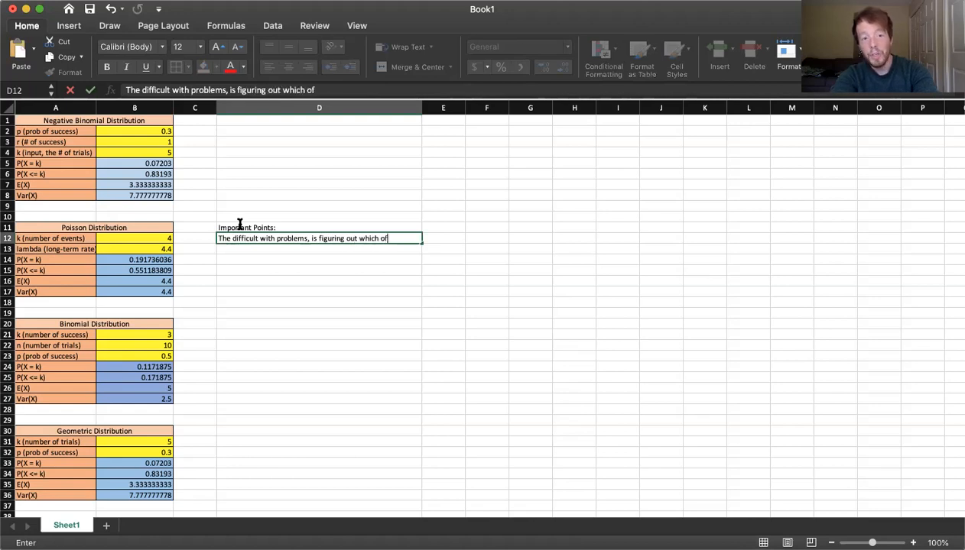
type(" these to use.")
key("Return")
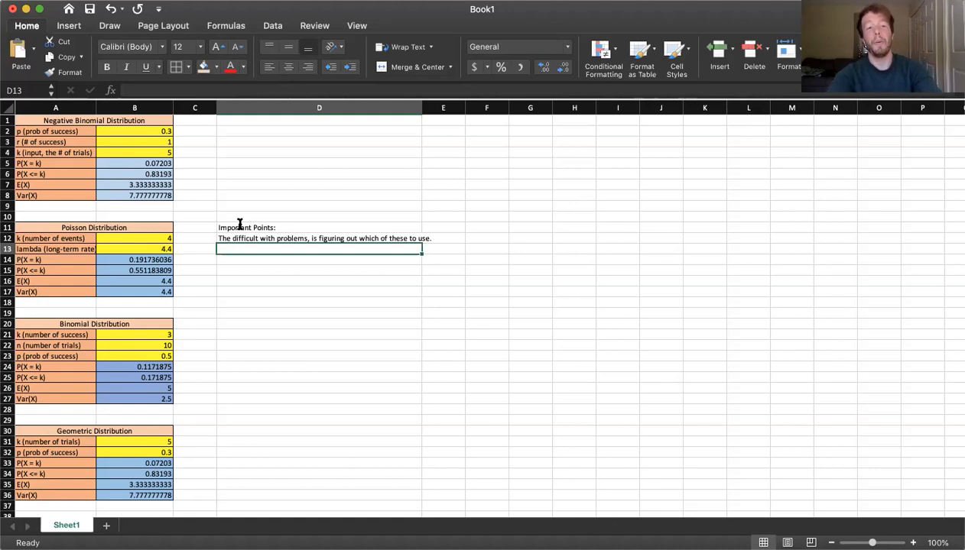
Step: Enter the note "It is up to you to make sure your boxes are "correct"" in D13
type("It")
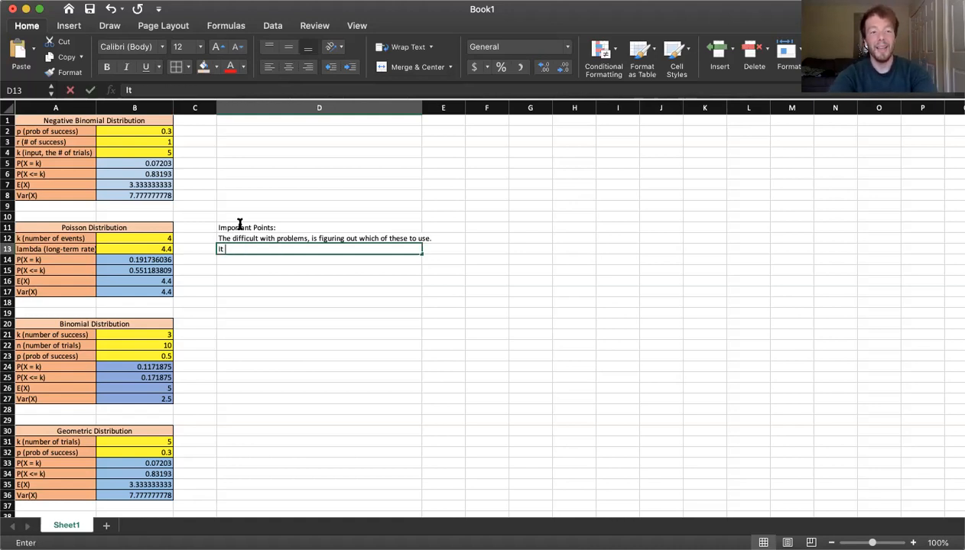
type(" is up to you ")
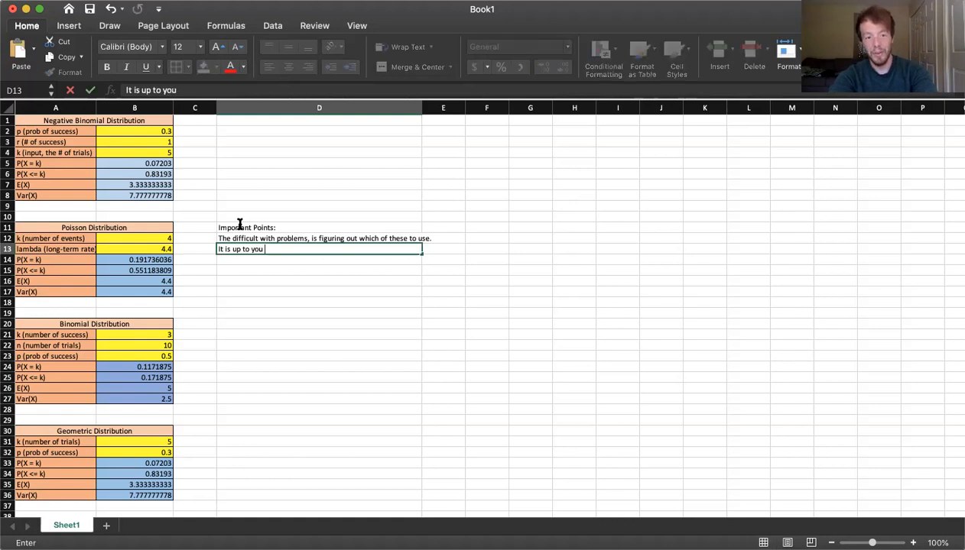
type("to make sure your")
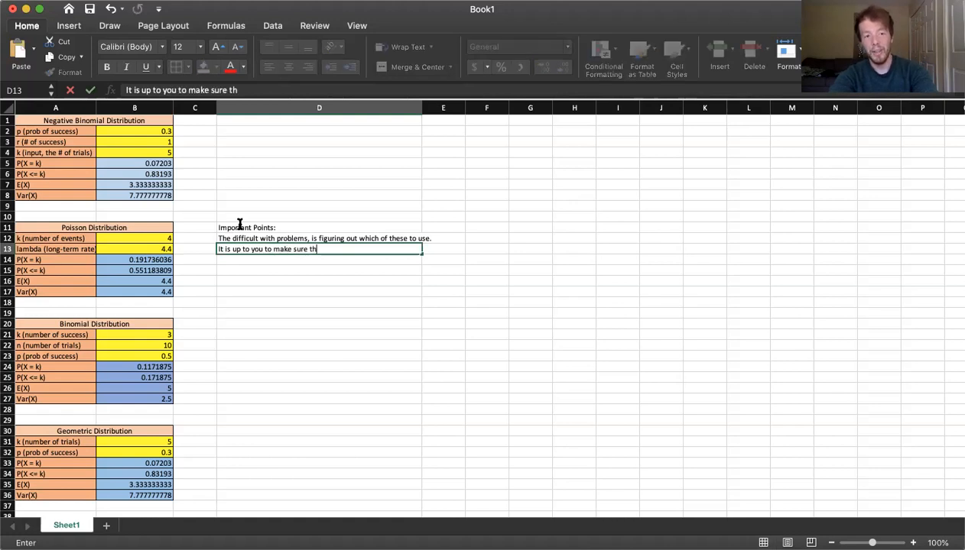
type(" box")
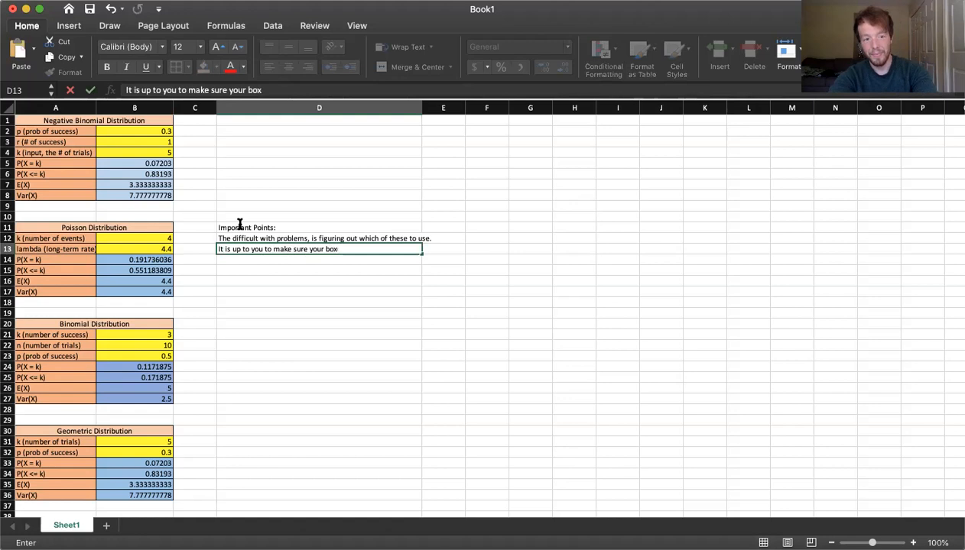
type("es are \"correct\"")
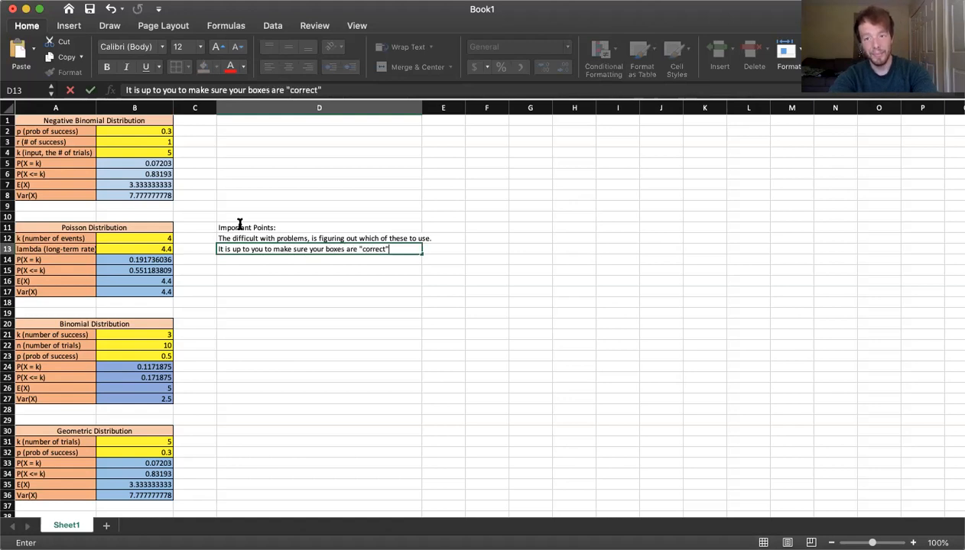
key("Return")
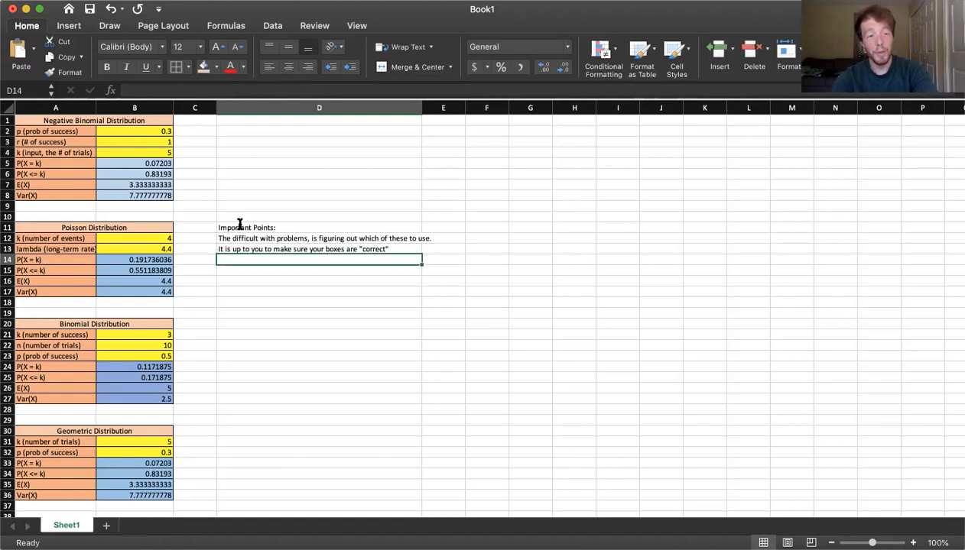
Step: Review the negative binomial formulas in B5 to B7, and view the remaining tables down to the normal distribution
left_click(150, 171)
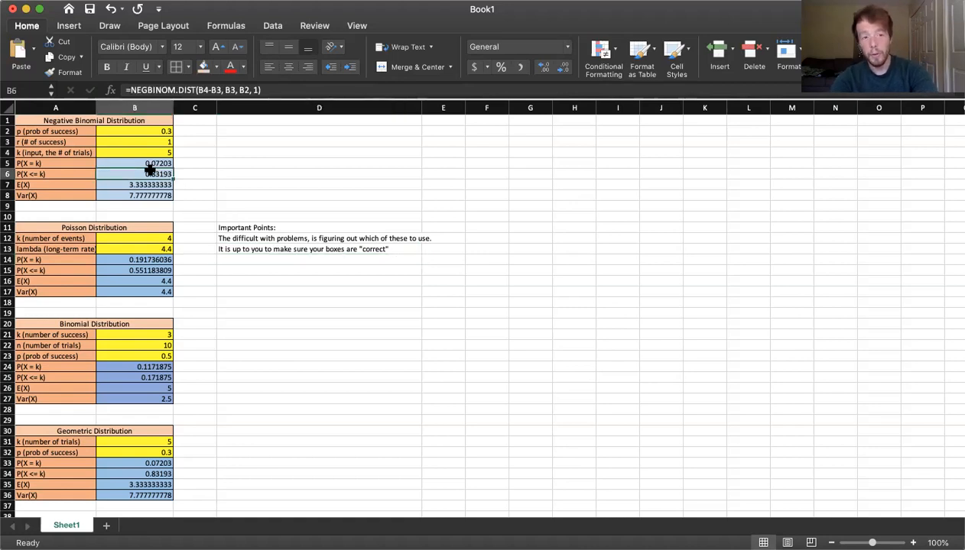
key("Down")
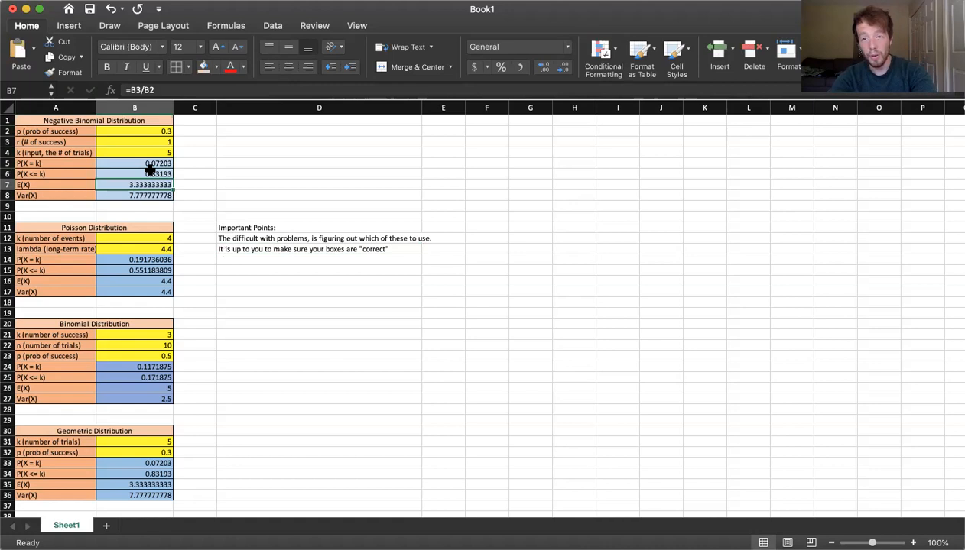
key("Up")
key("Up")
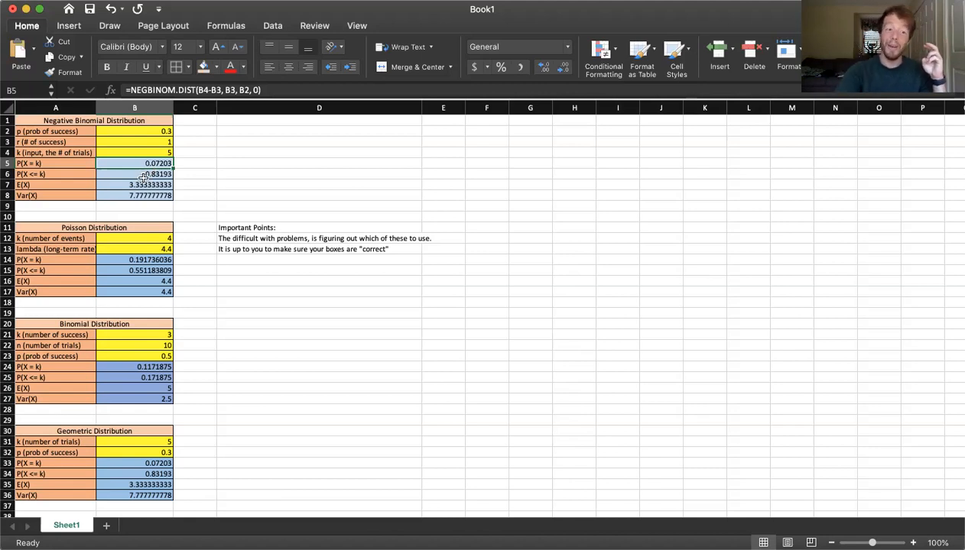
scroll(31, 367, "down", 10)
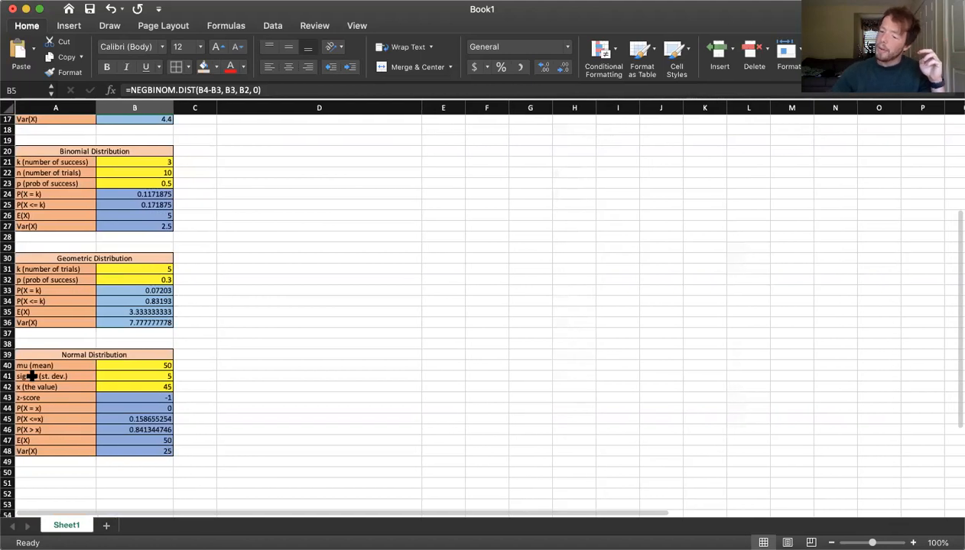